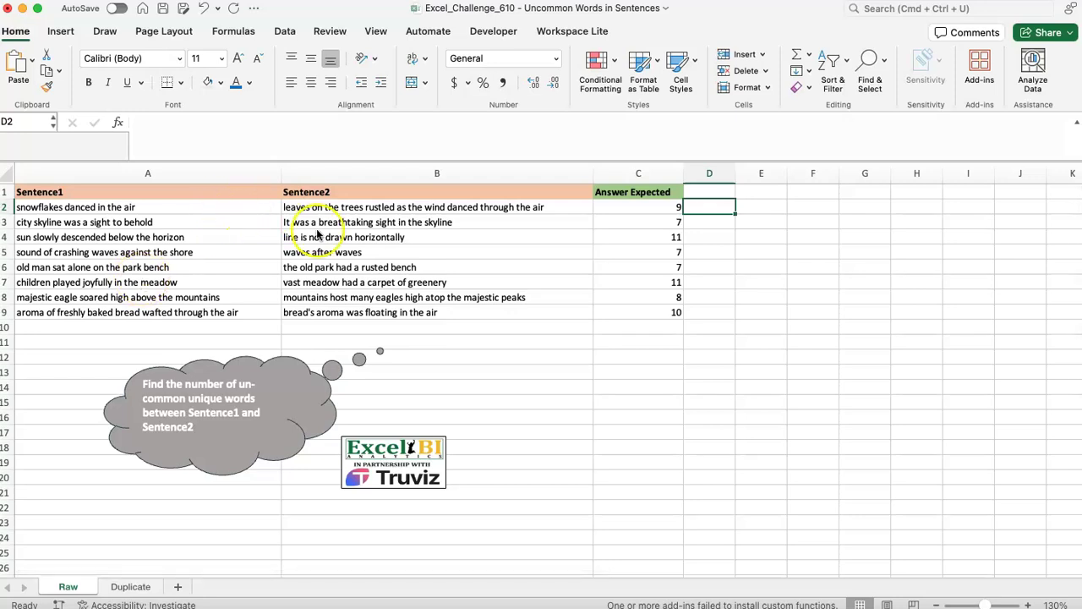
Step: Examine the first row's Sentence1 and Sentence2 entries and the challenge note on the Raw sheet
{"action": "left_click", "coordinate": [193, 207]}
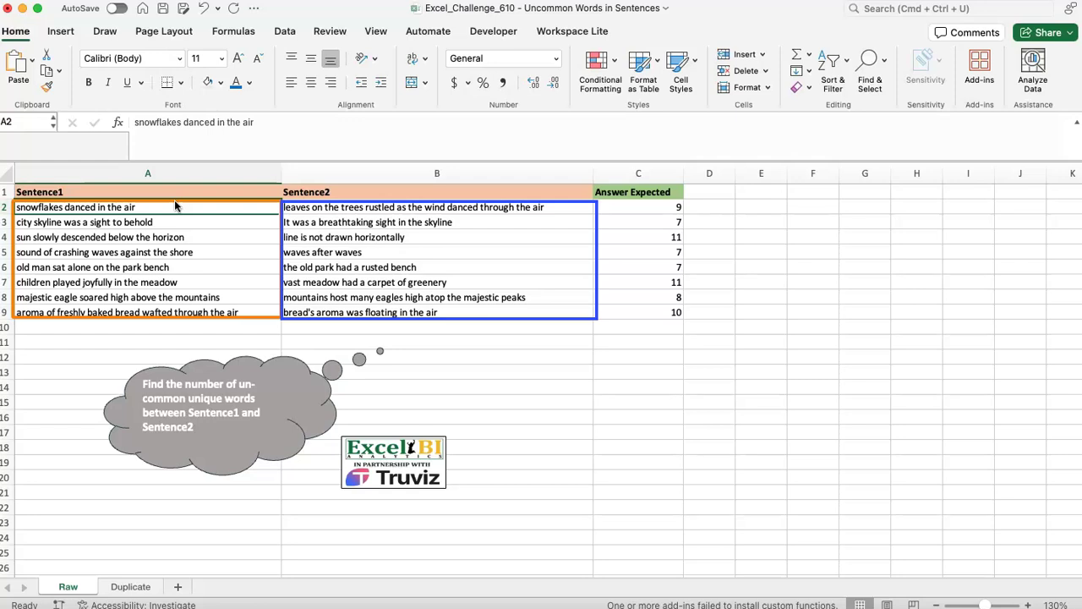
{"action": "left_click", "coordinate": [322, 194]}
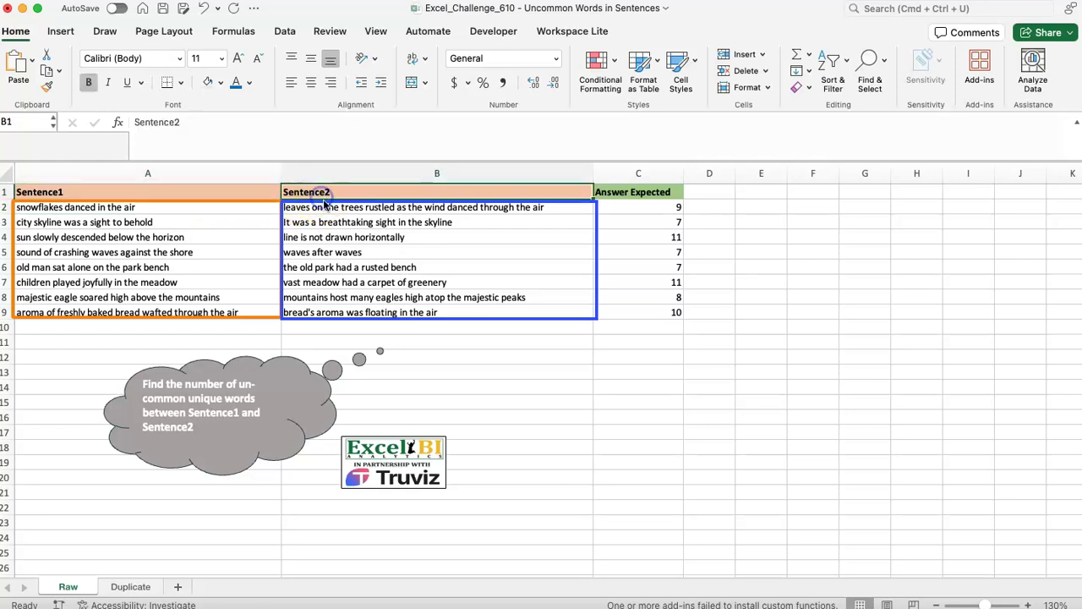
{"action": "left_click", "coordinate": [328, 206]}
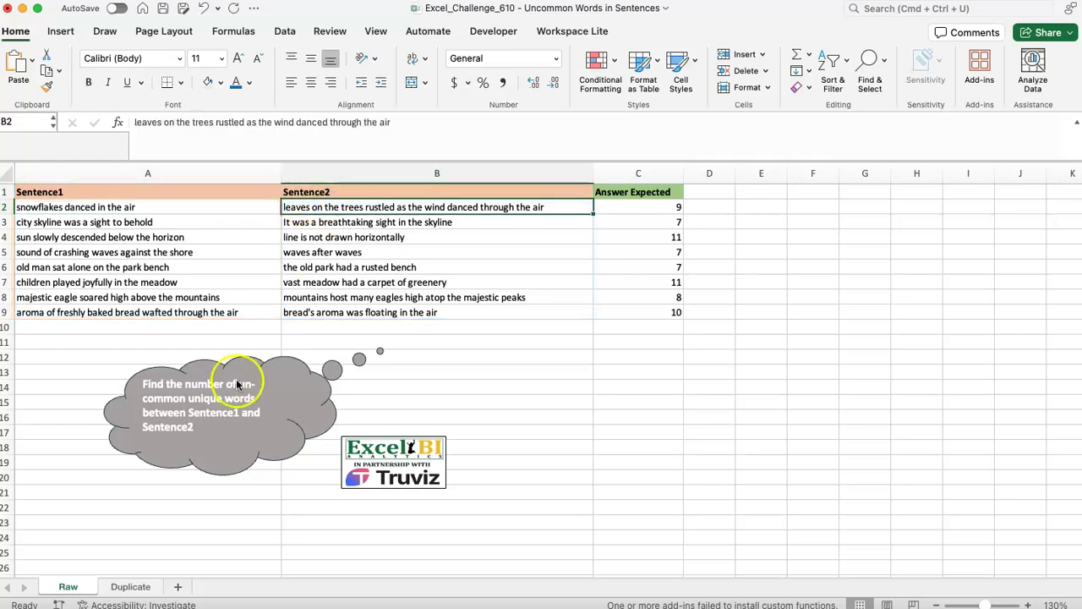
{"action": "left_click", "coordinate": [272, 378]}
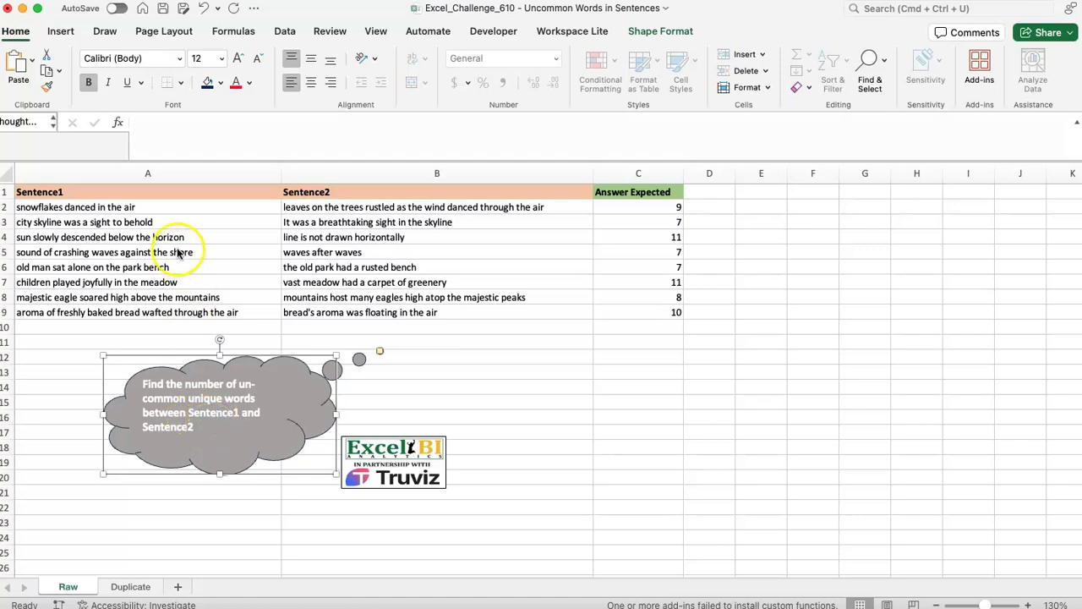
{"action": "left_click", "coordinate": [167, 211]}
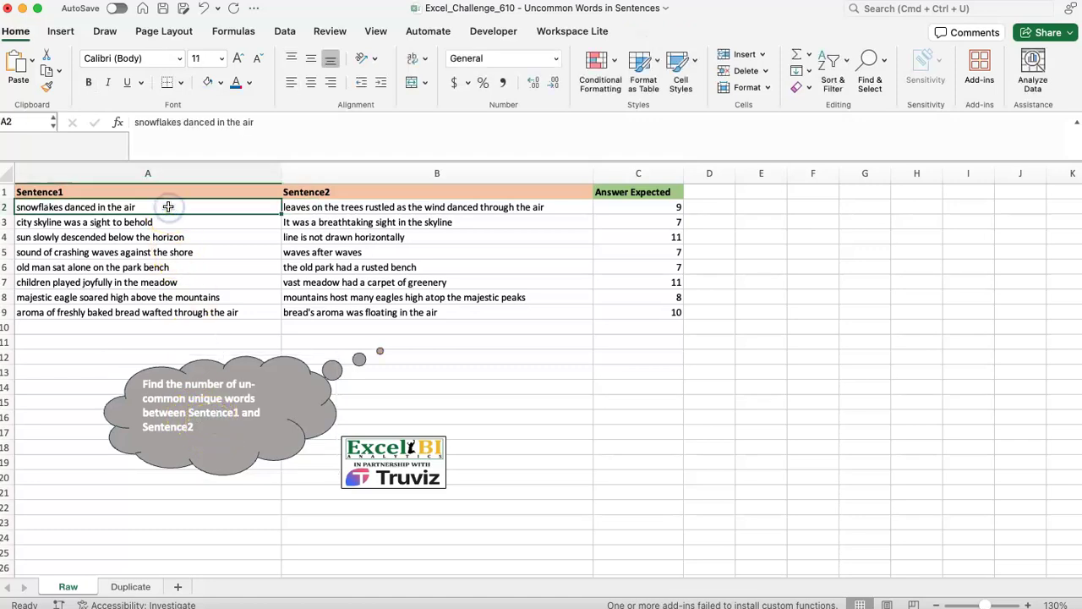
{"action": "left_click", "coordinate": [359, 203]}
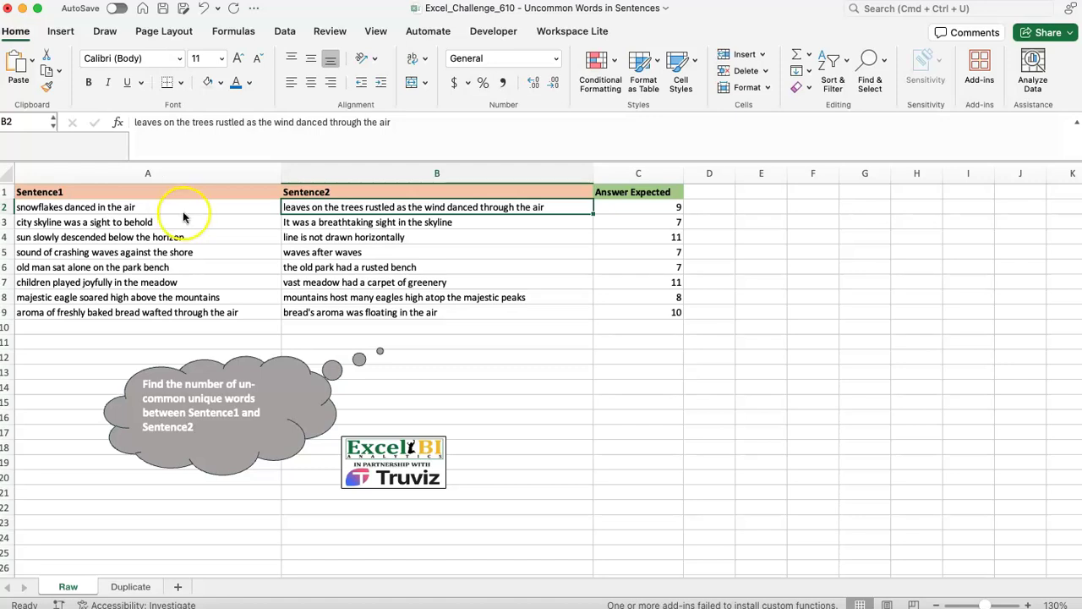
Step: On the Duplicate sheet, join A2 and B2 with a space between them in D2 using =A2&" "&B2
{"action": "left_click", "coordinate": [133, 587]}
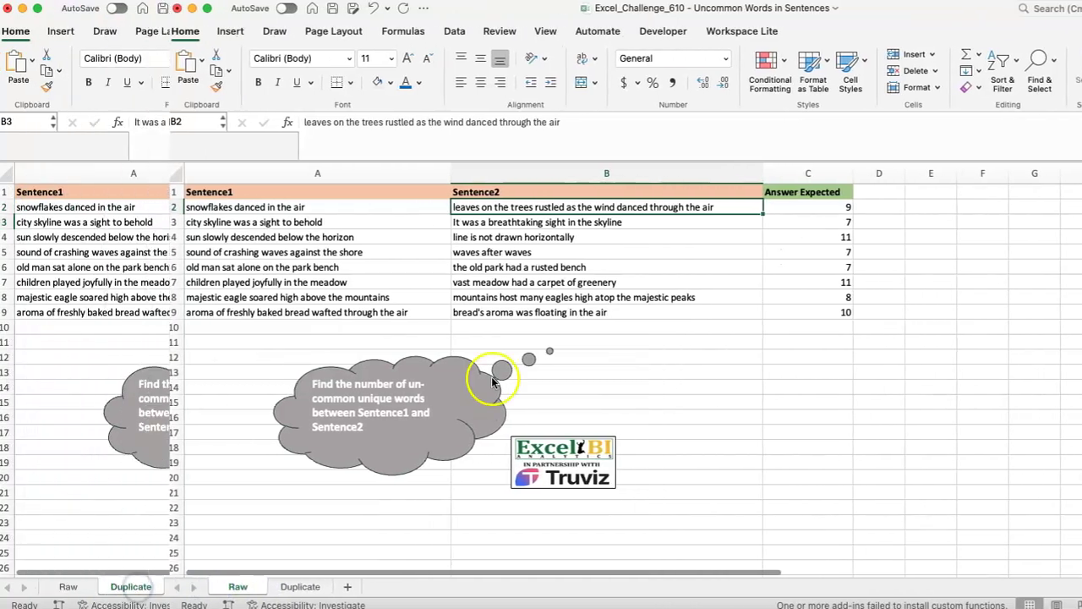
{"action": "left_click", "coordinate": [669, 211]}
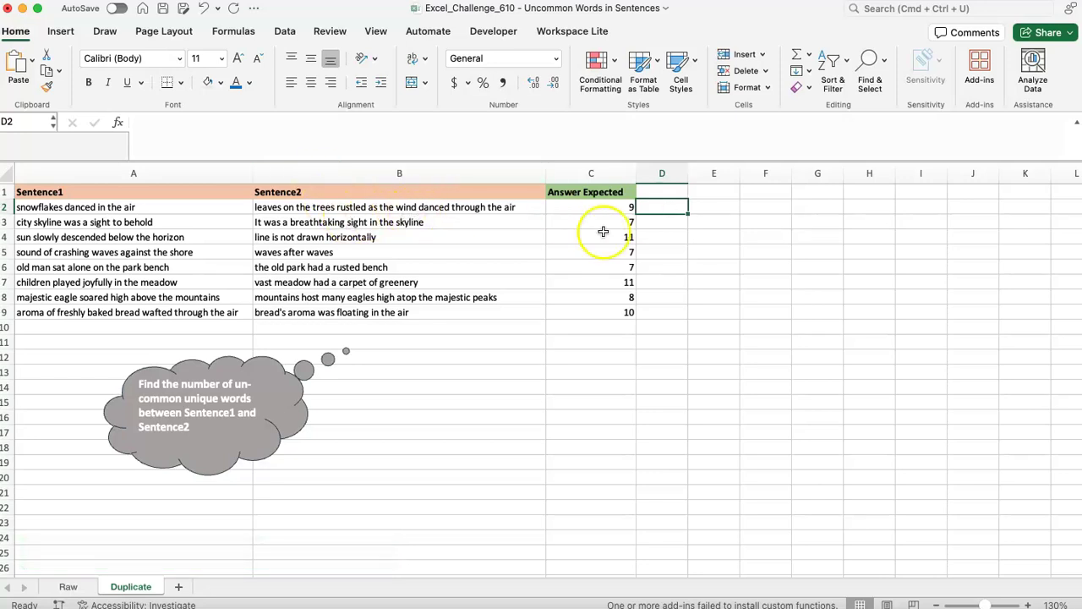
{"action": "type", "text": "="}
{"action": "left_click", "coordinate": [210, 207]}
{"action": "type", "text": "&\" \"&"}
{"action": "left_click", "coordinate": [276, 207]}
{"action": "key", "text": "Return"}
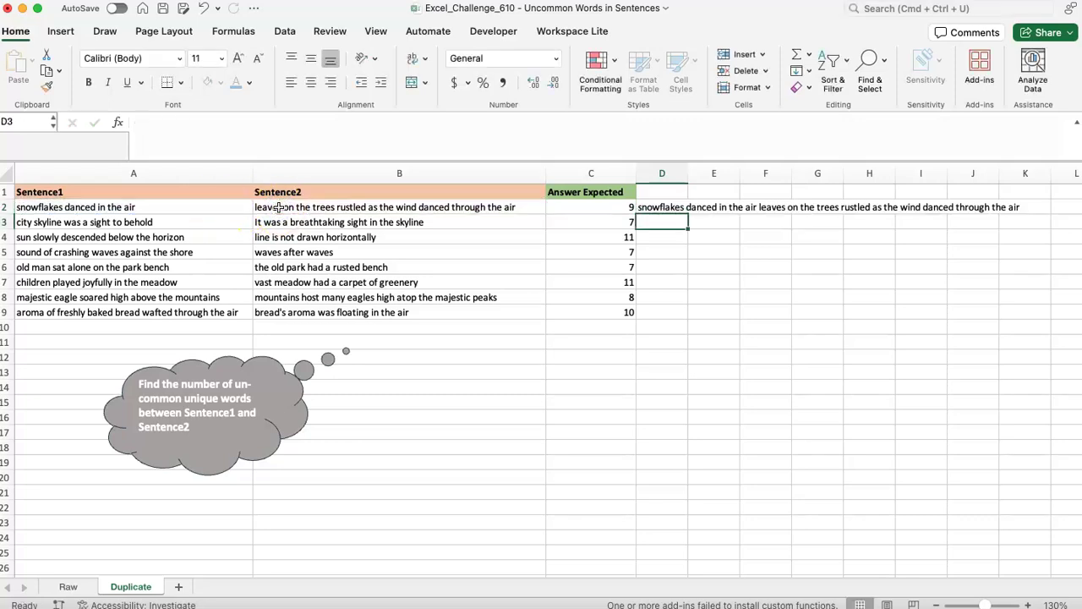
Step: Wrap the joined text in D2 in TEXTSPLIT with a space as row delimiter, leaving the column delimiter empty
{"action": "key", "text": "Up"}
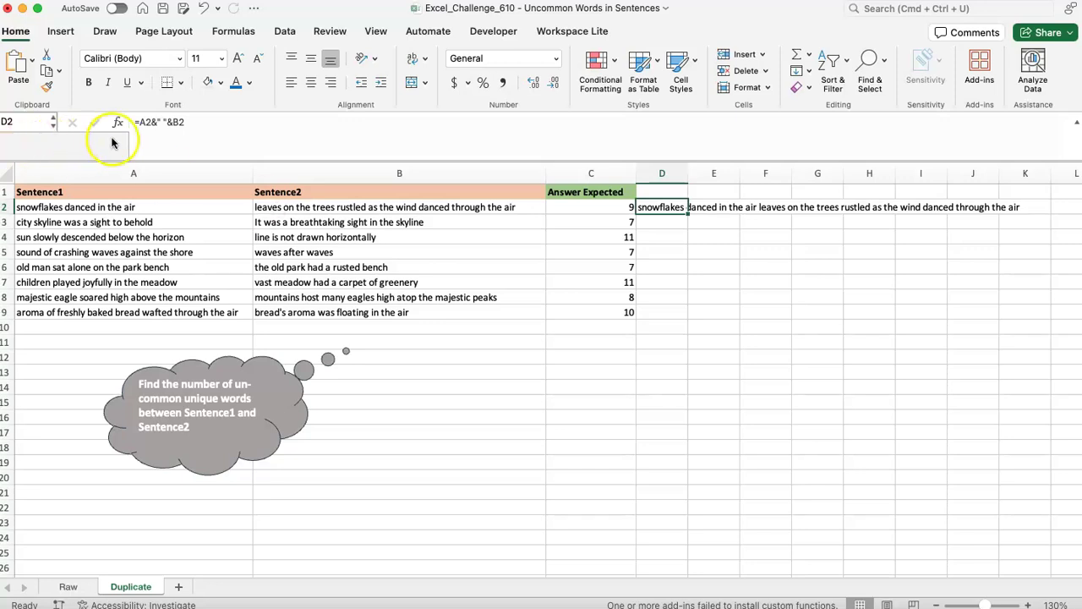
{"action": "left_click", "coordinate": [141, 125]}
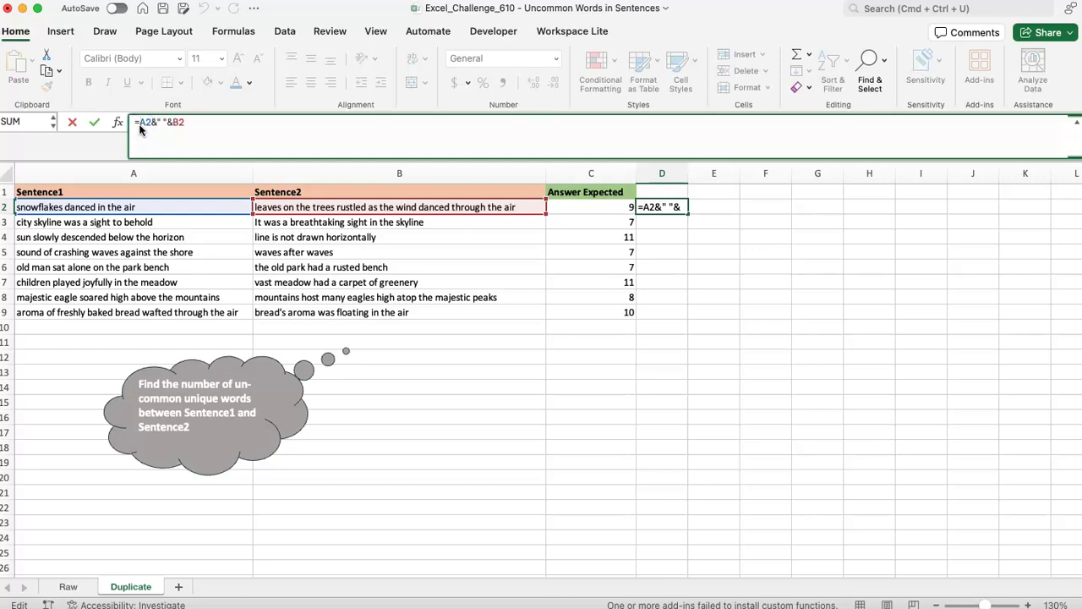
{"action": "type", "text": "textsplit"}
{"action": "key", "text": "Tab"}
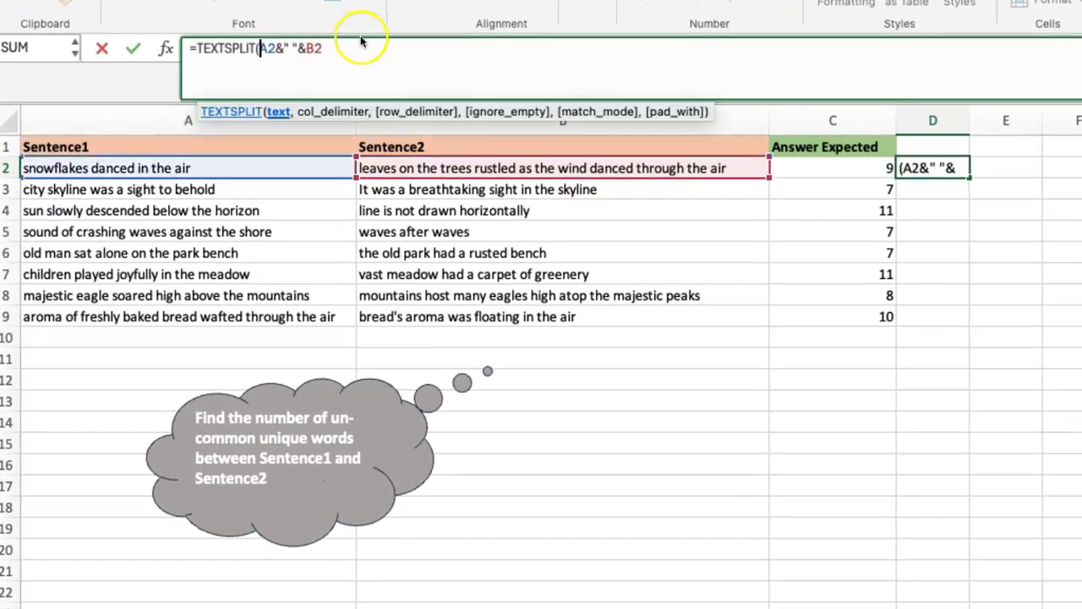
{"action": "type", "text": "A2&\" \"&B2"}
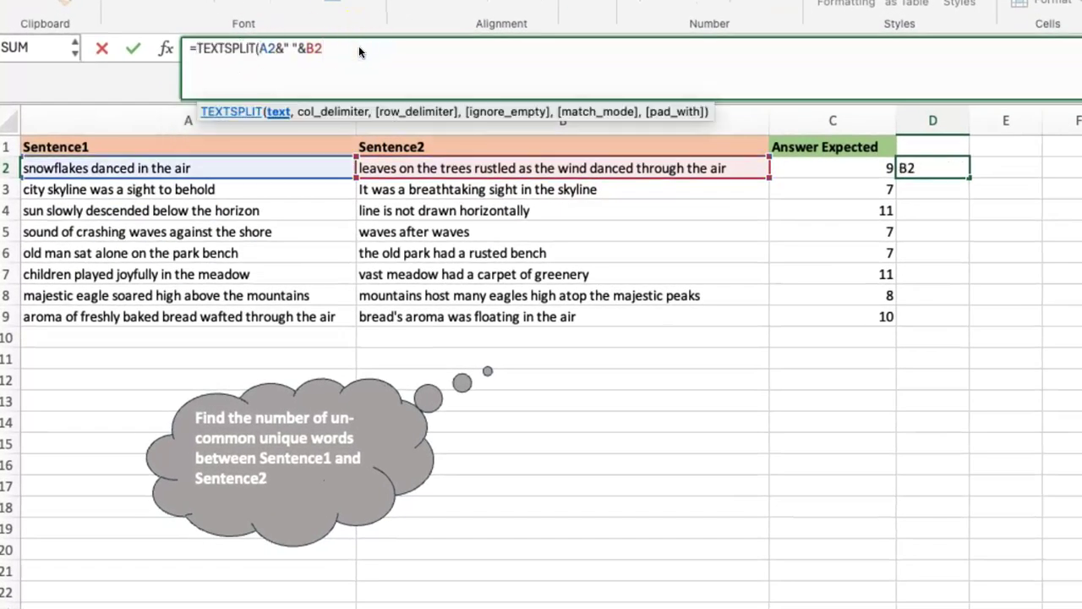
{"action": "type", "text": ",,"}
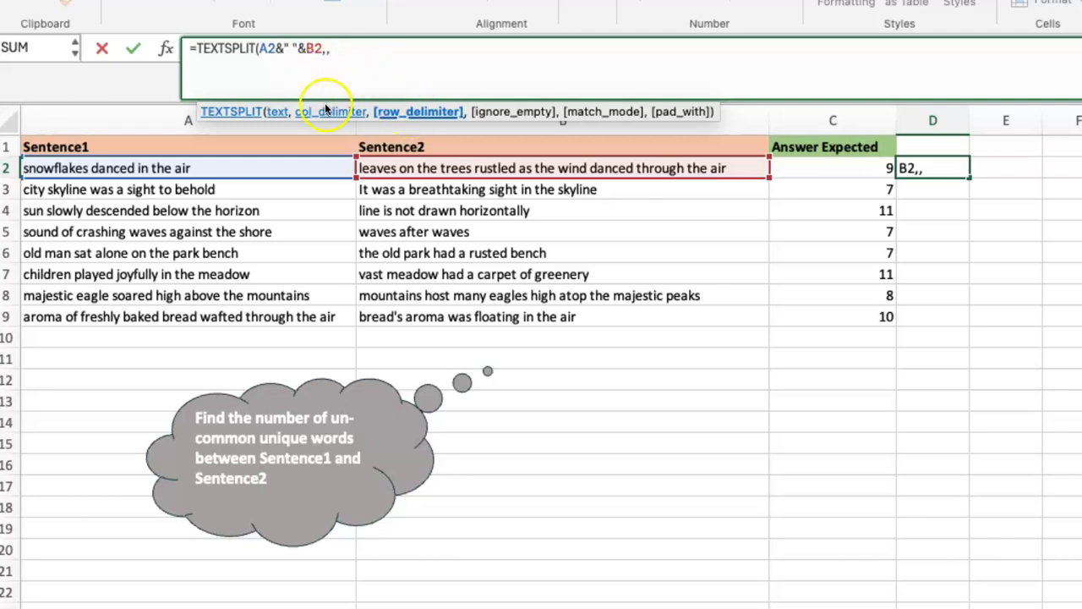
{"action": "type", "text": "\" \""}
{"action": "key", "text": "Return"}
Step: Enclose the TEXTSPLIT formula in D2 in UNIQUE to list each distinct word
{"action": "key", "text": "Up"}
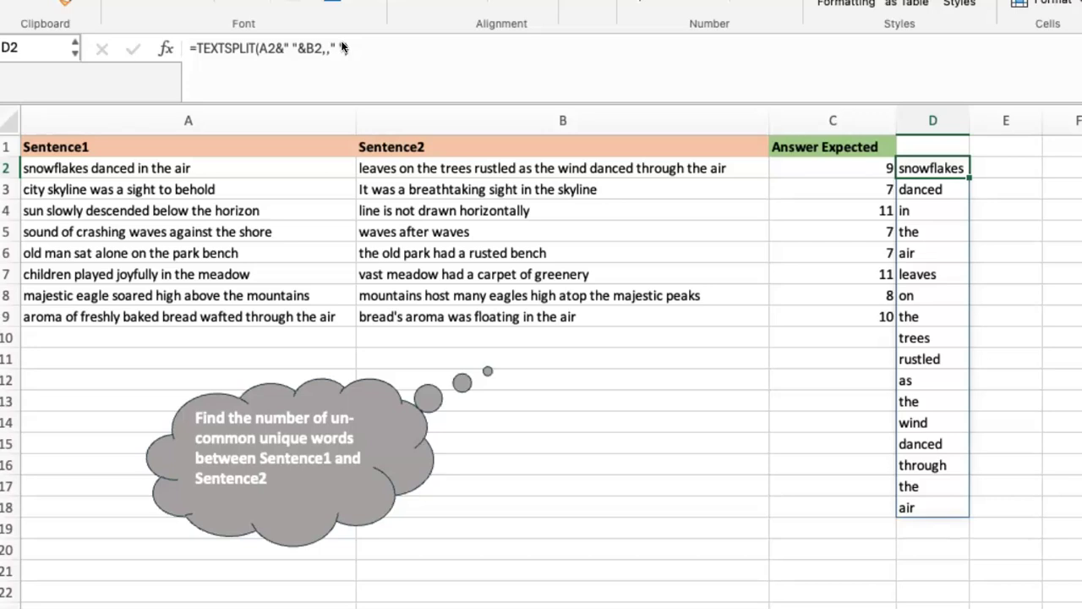
{"action": "left_click", "coordinate": [197, 50]}
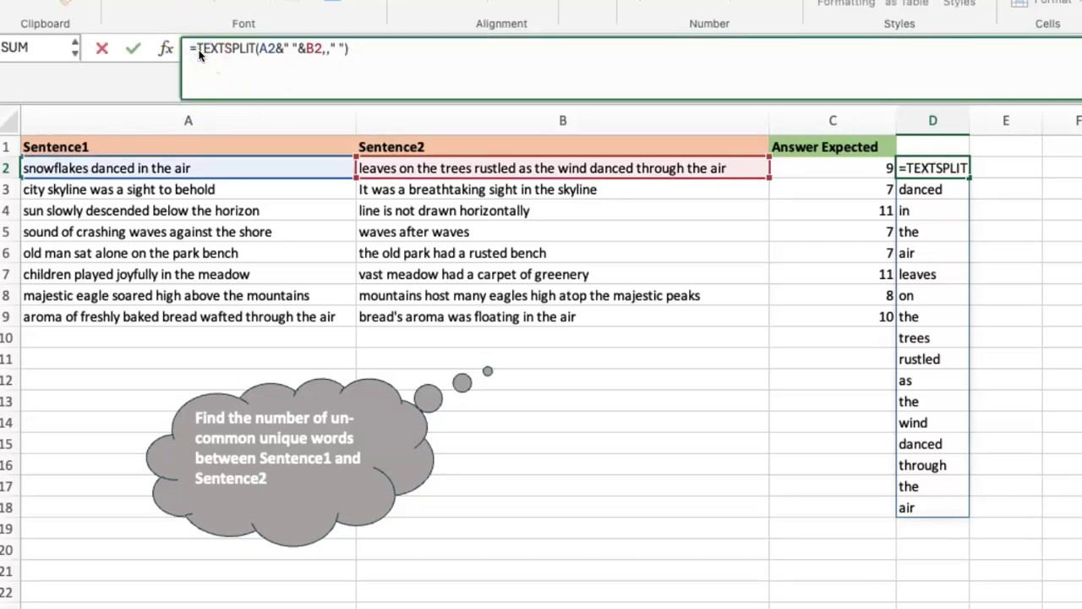
{"action": "type", "text": "uniqu"}
{"action": "key", "text": "Tab"}
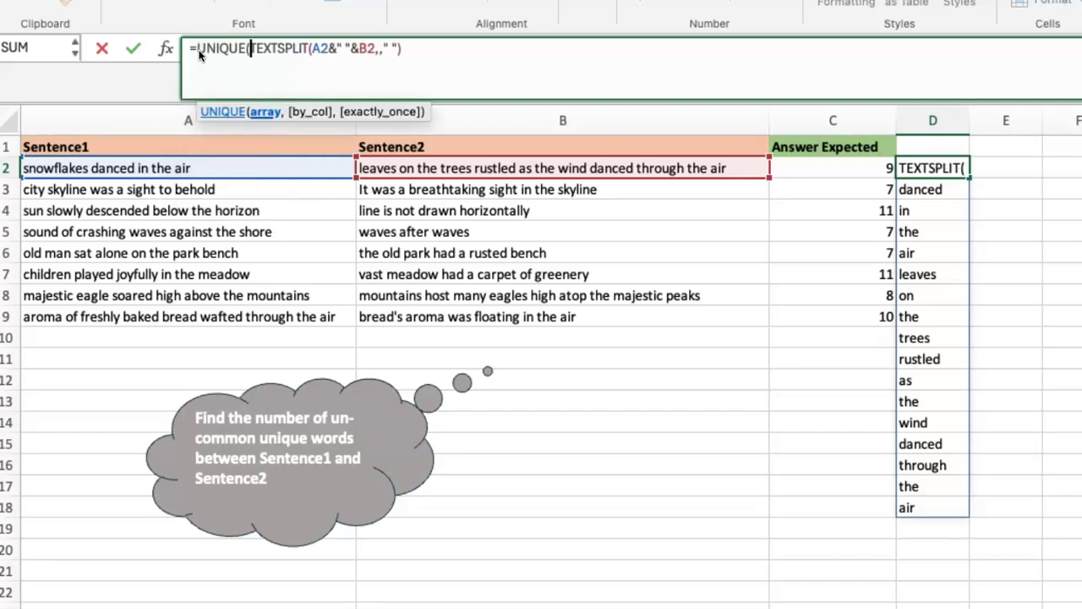
{"action": "left_click", "coordinate": [429, 48]}
{"action": "type", "text": ")"}
{"action": "key", "text": "Return"}
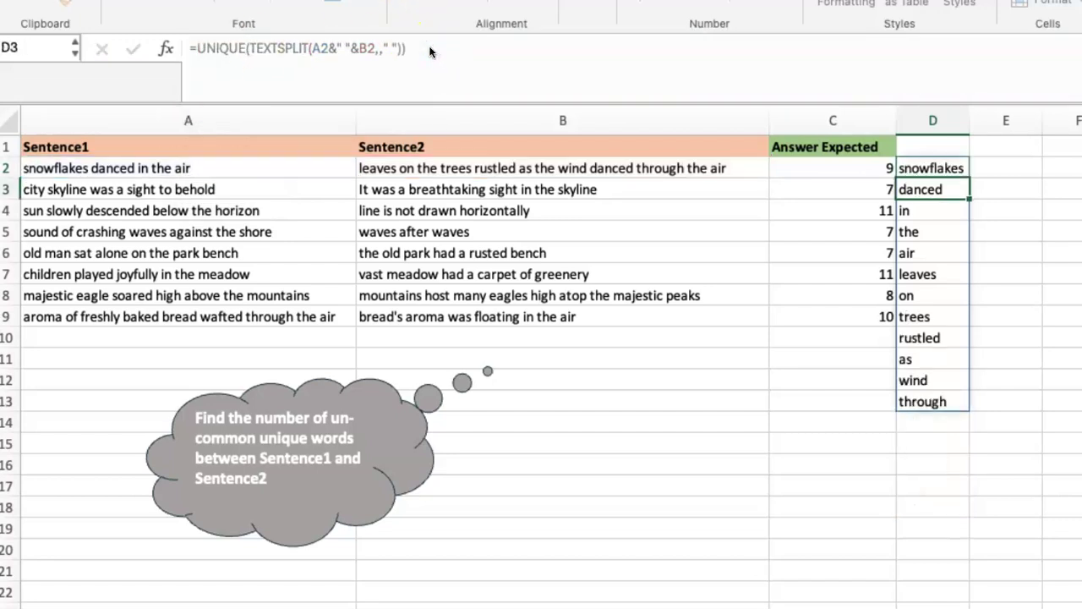
Step: Set UNIQUE's exactly_once argument in D2 to 1, leaving by_col empty, to keep only words appearing once
{"action": "key", "text": "Up"}
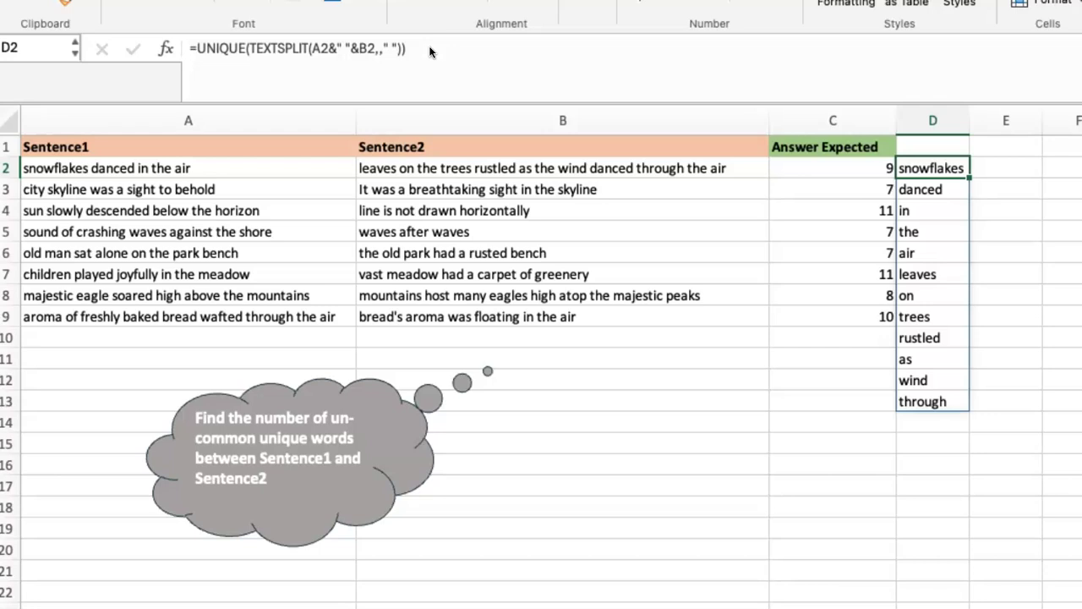
{"action": "left_click", "coordinate": [429, 52]}
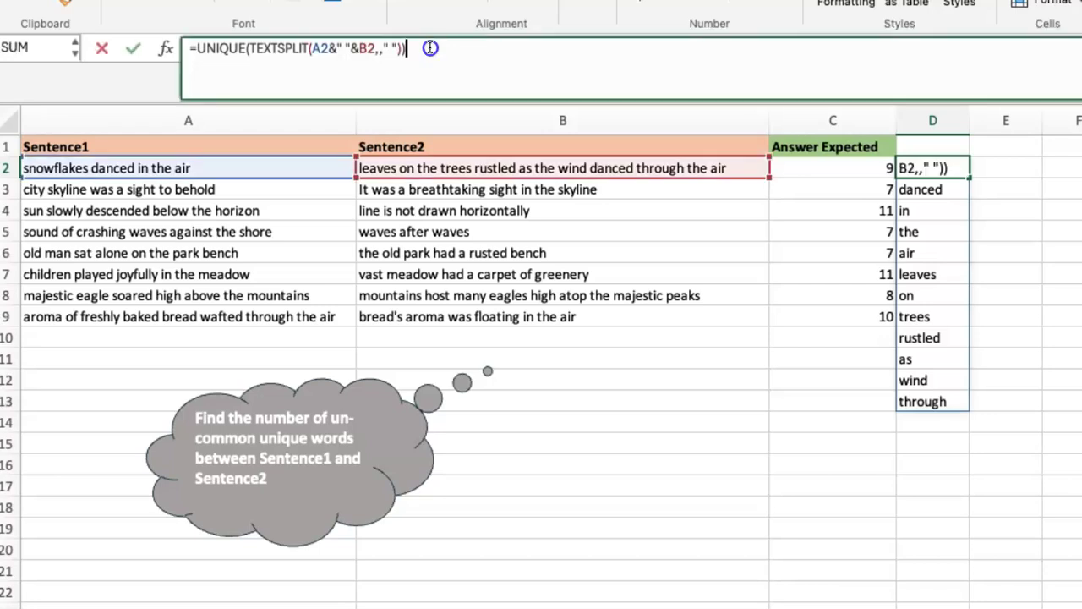
{"action": "key", "text": "Left"}
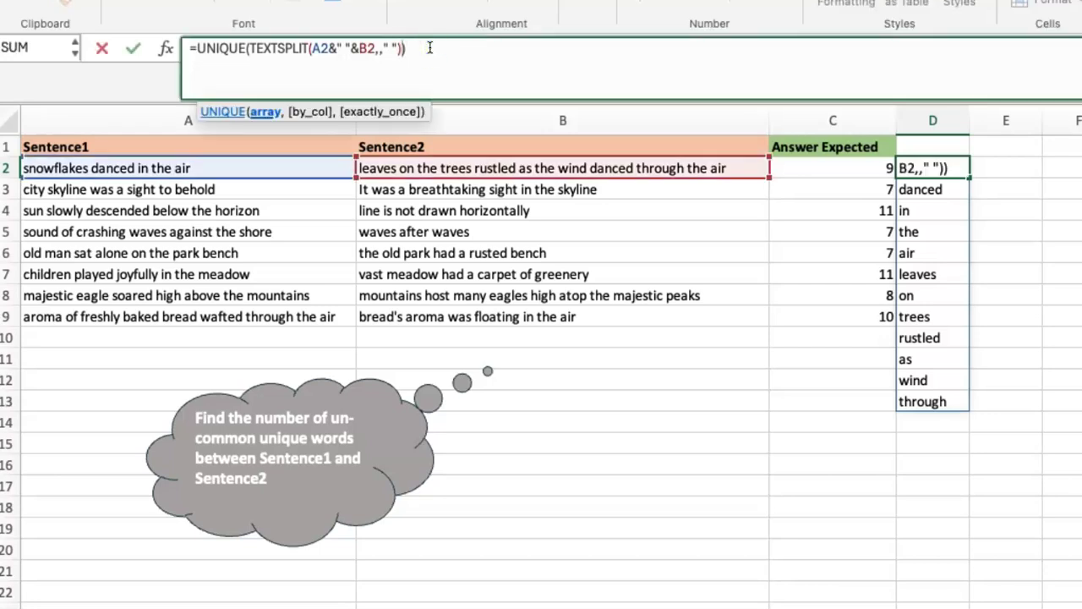
{"action": "type", "text": ",,"}
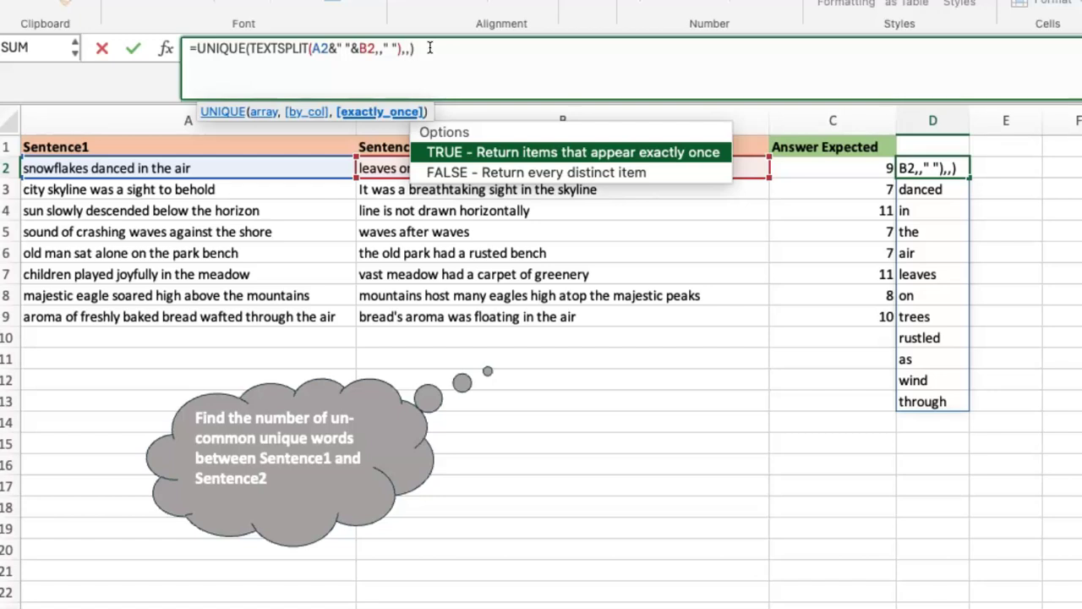
{"action": "type", "text": "1)"}
{"action": "key", "text": "Return"}
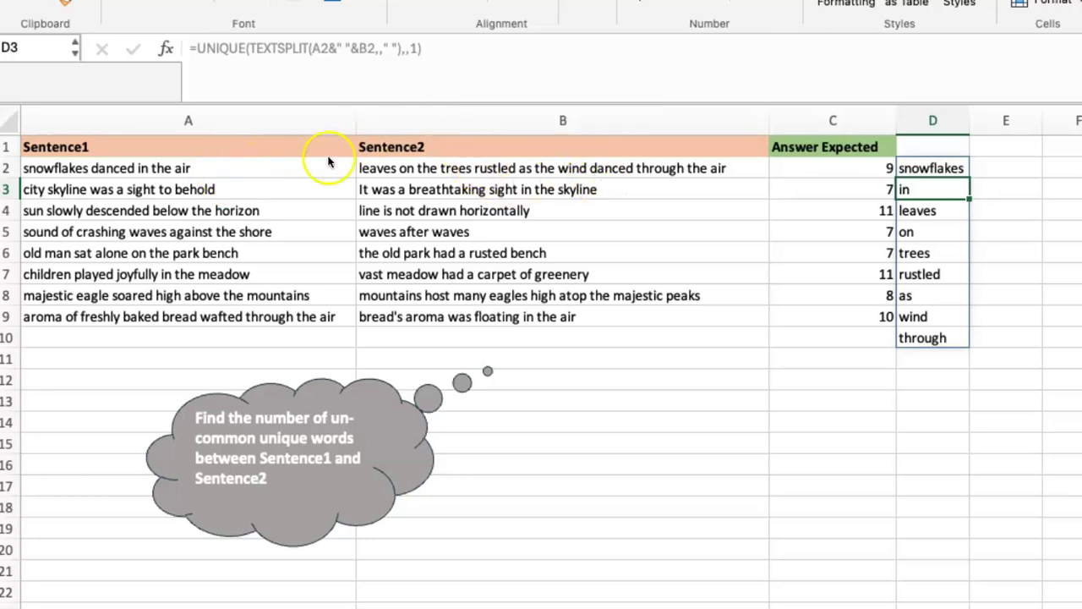
Step: Wrap the D2 formula in COUNTA to count the remaining words, and fill it down to D9
{"action": "left_click", "coordinate": [944, 167]}
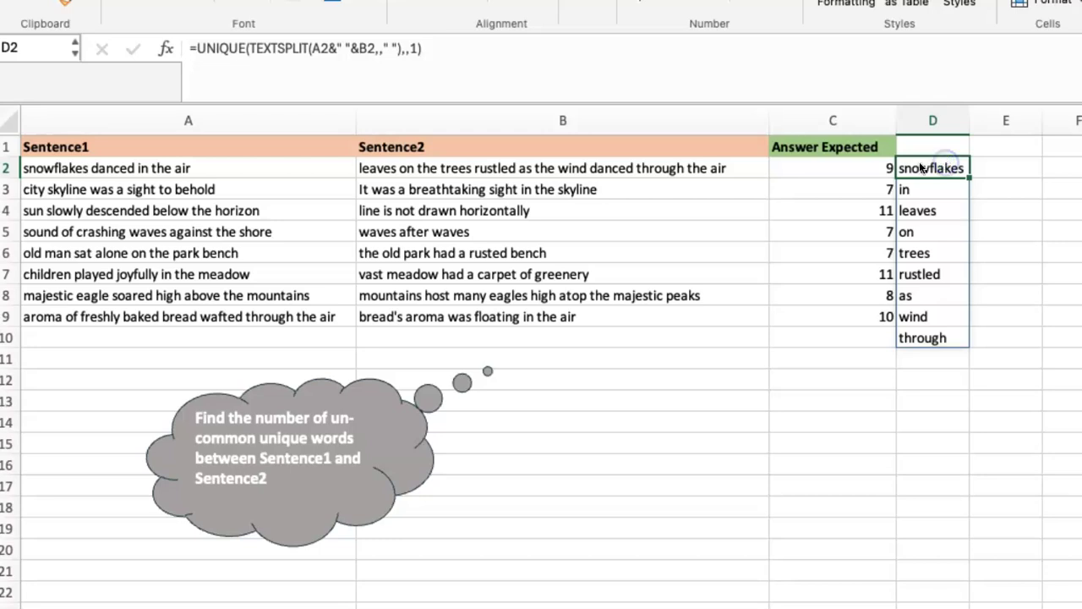
{"action": "left_click", "coordinate": [196, 50]}
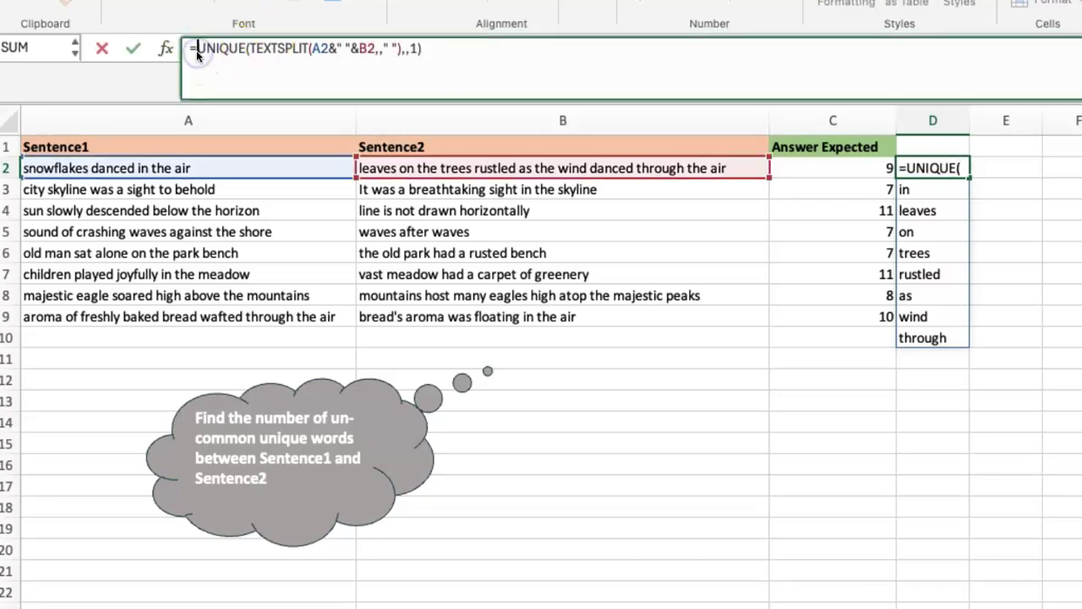
{"action": "type", "text": "counta("}
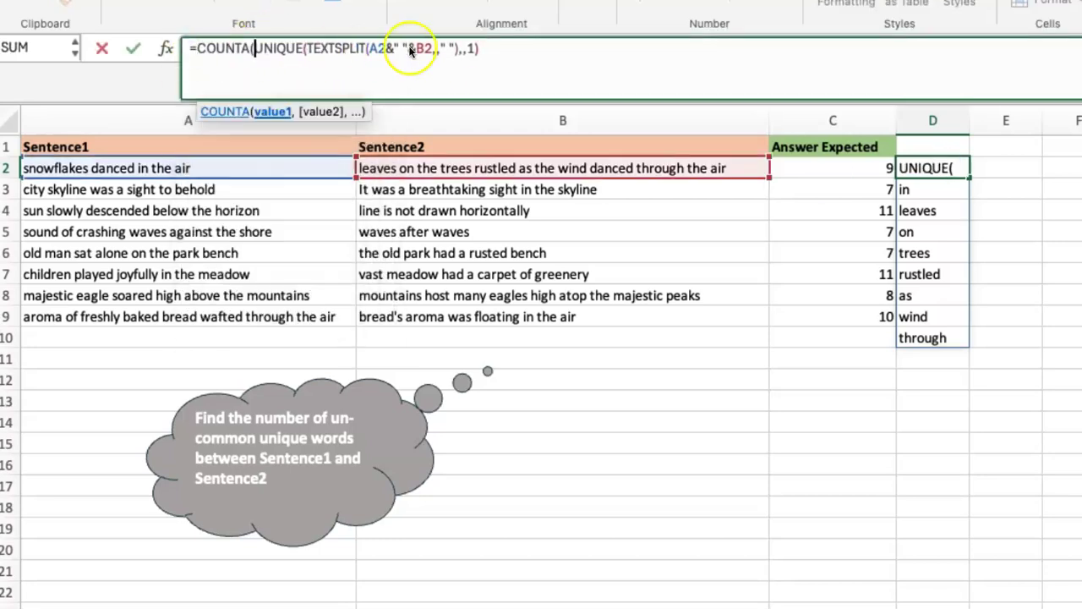
{"action": "left_click", "coordinate": [497, 48]}
{"action": "type", "text": ")"}
{"action": "key", "text": "Return"}
{"action": "key", "text": "Up"}
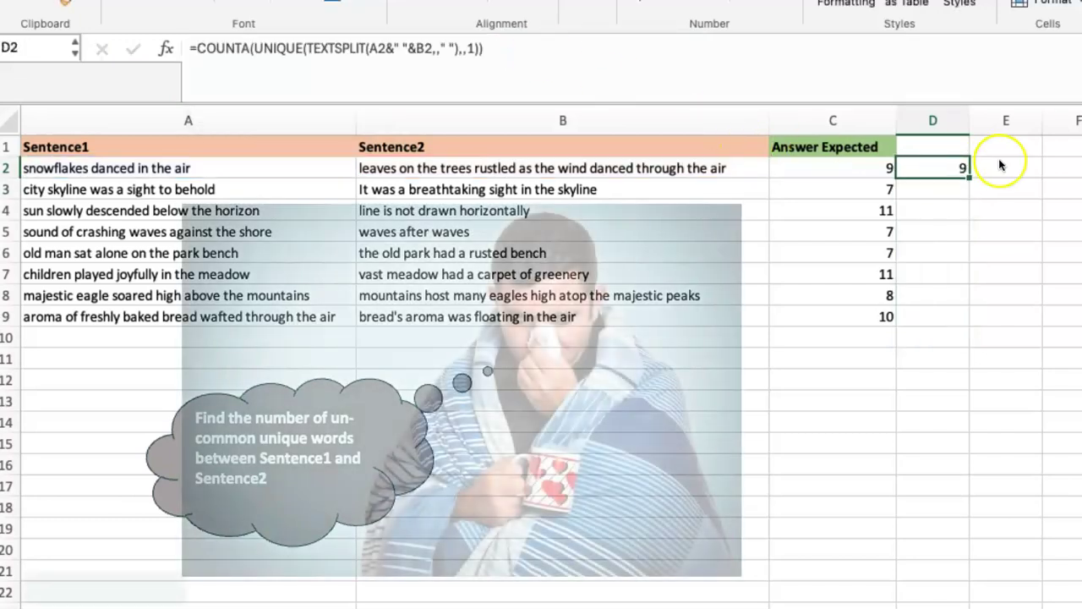
{"action": "double_click", "coordinate": [968, 176]}
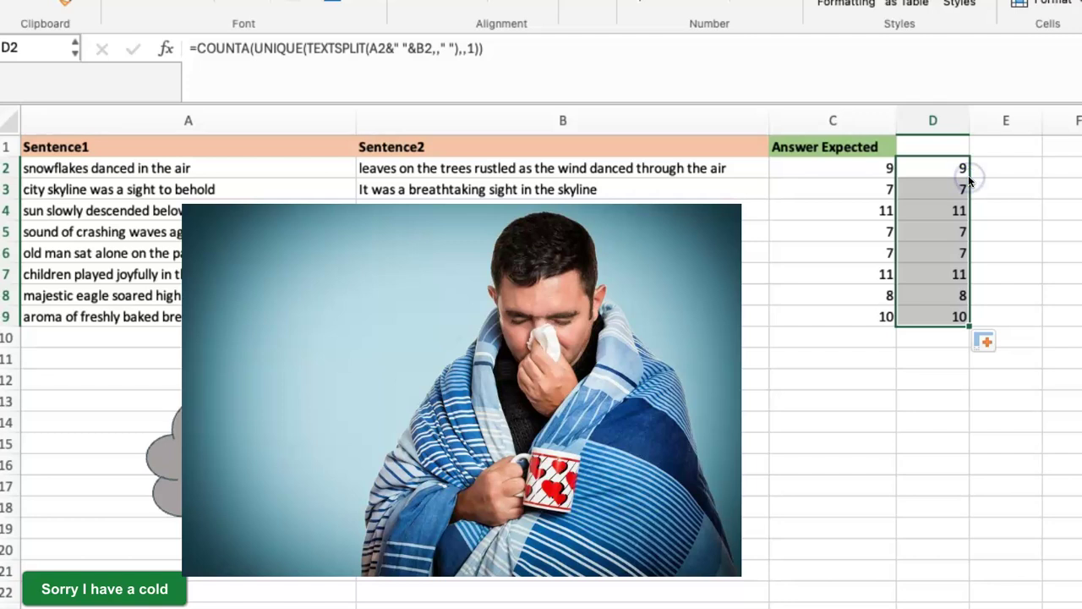
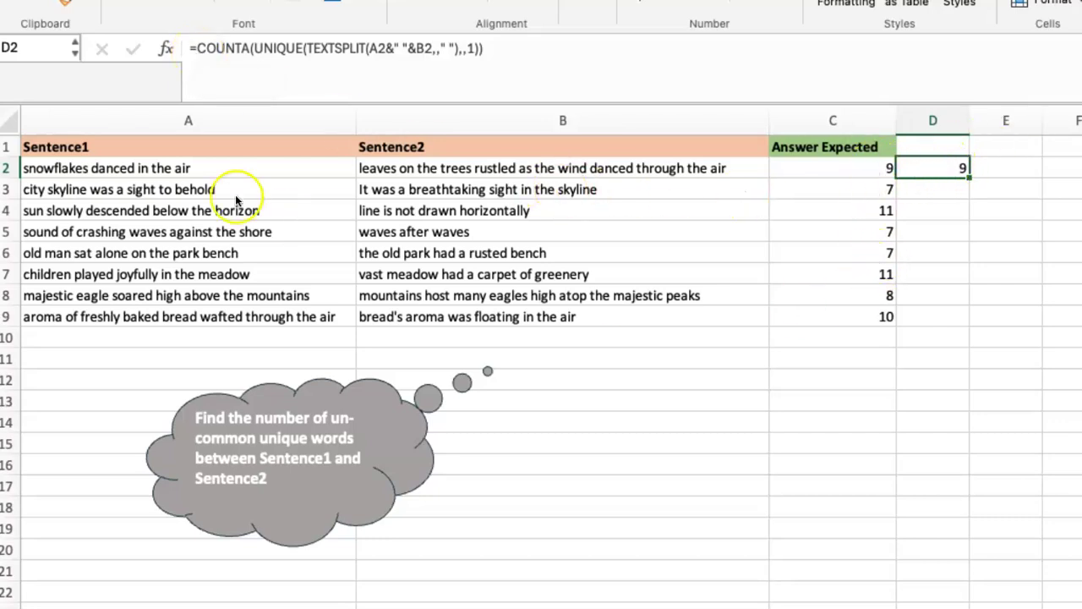
Step: Start the D2 formula with MAP, using A2:A9&" "&B2:B9 as its array ahead of the COUNTA expression
{"action": "left_click", "coordinate": [195, 51]}
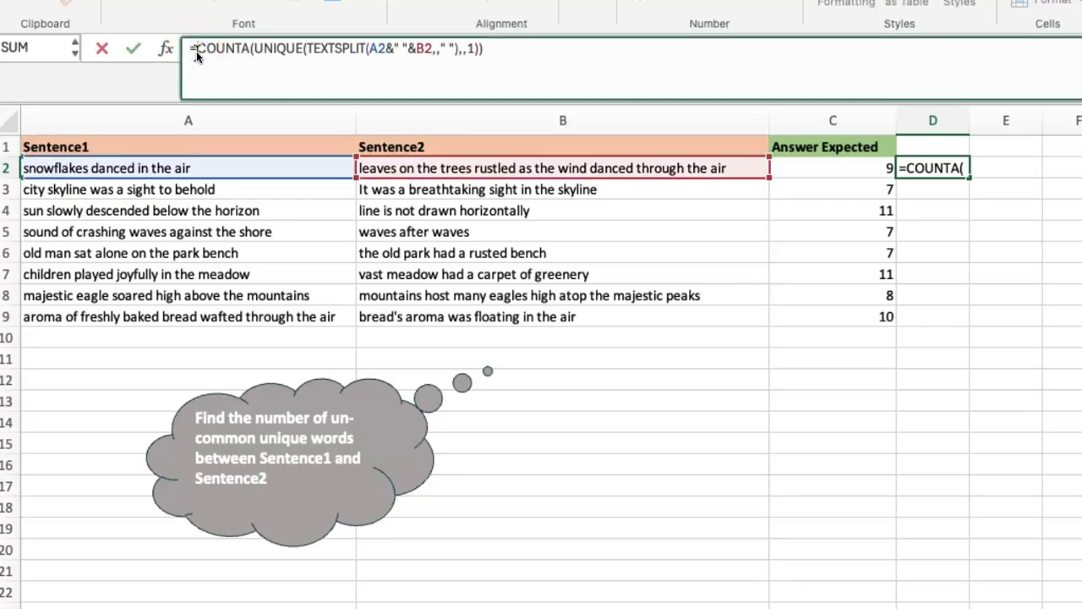
{"action": "type", "text": "map"}
{"action": "key", "text": "Tab"}
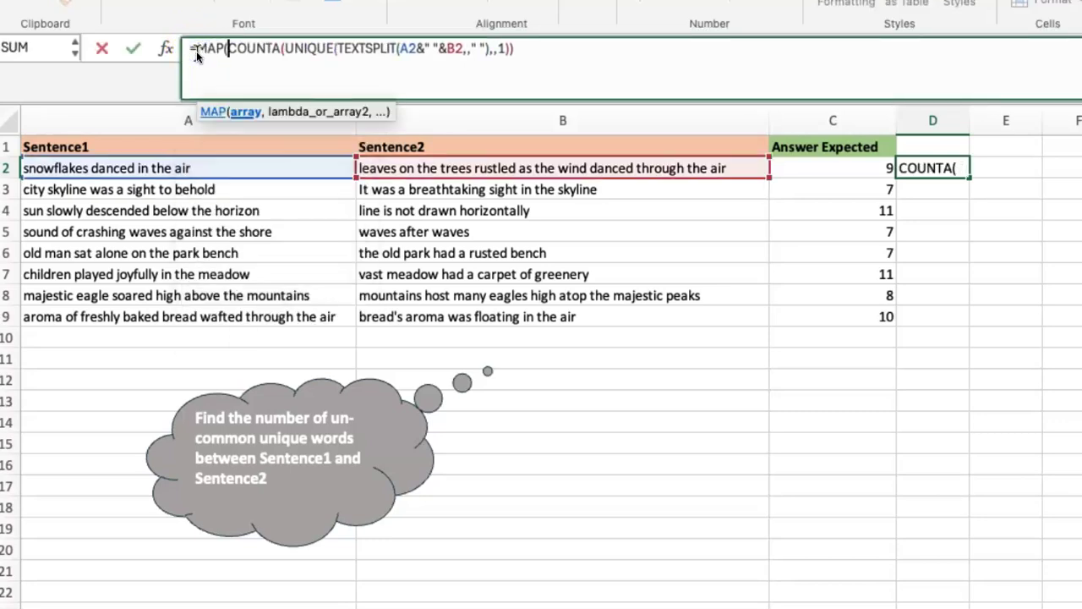
{"action": "left_click_drag", "start_coordinate": [285, 317], "coordinate": [285, 166]}
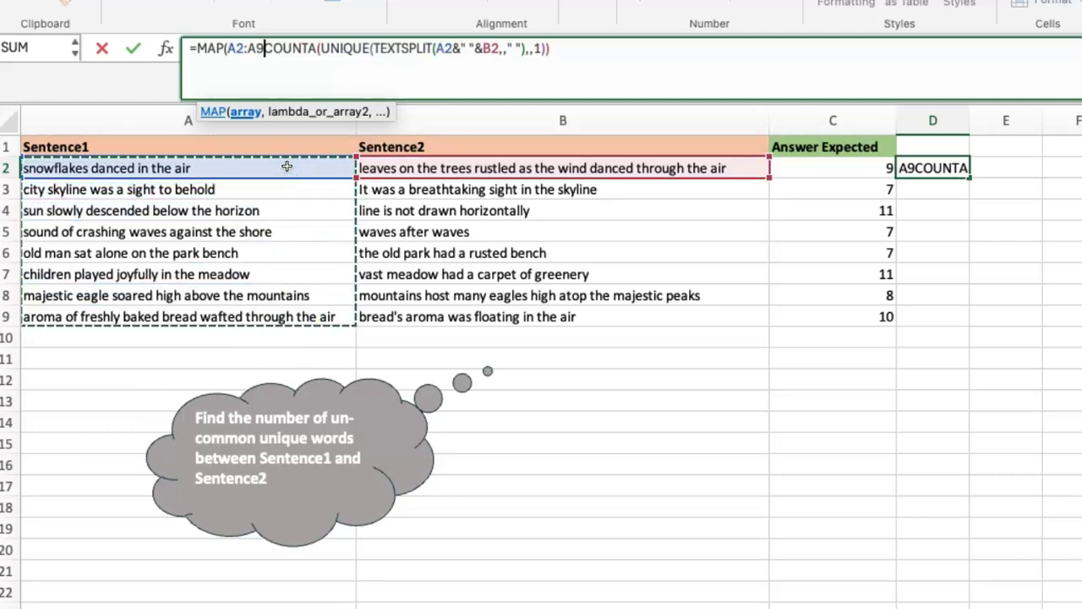
{"action": "type", "text": "&\" \""}
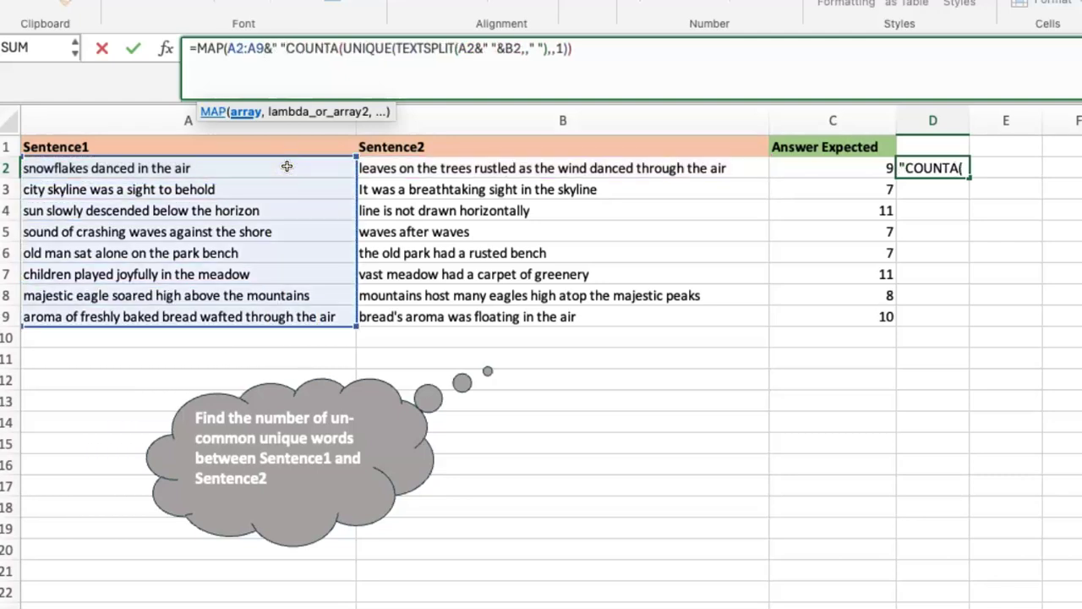
{"action": "type", "text": "&"}
{"action": "left_click_drag", "start_coordinate": [540, 316], "coordinate": [542, 168]}
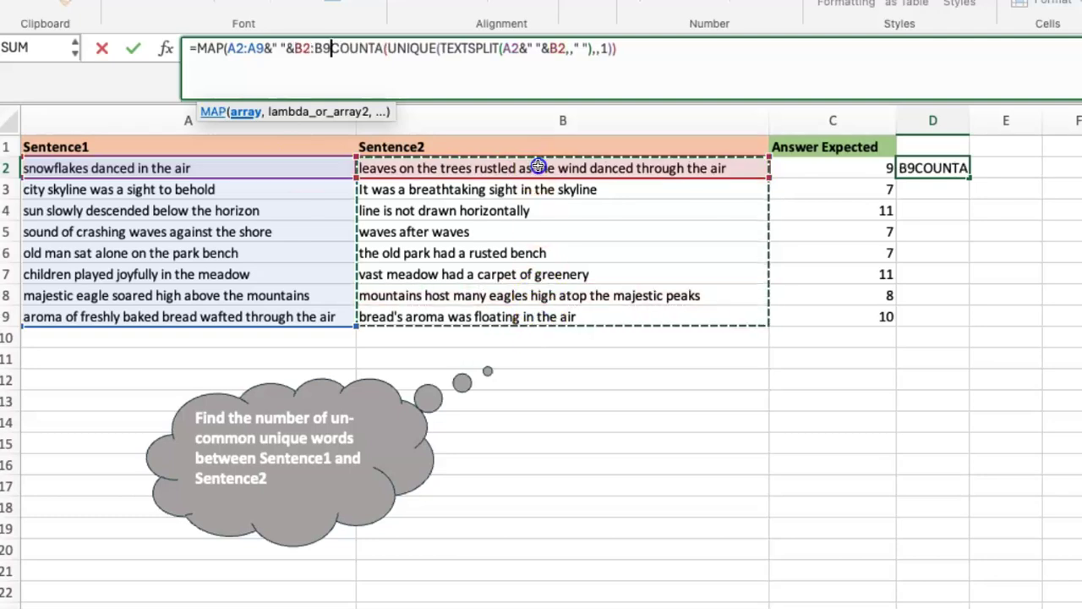
{"action": "type", "text": ","}
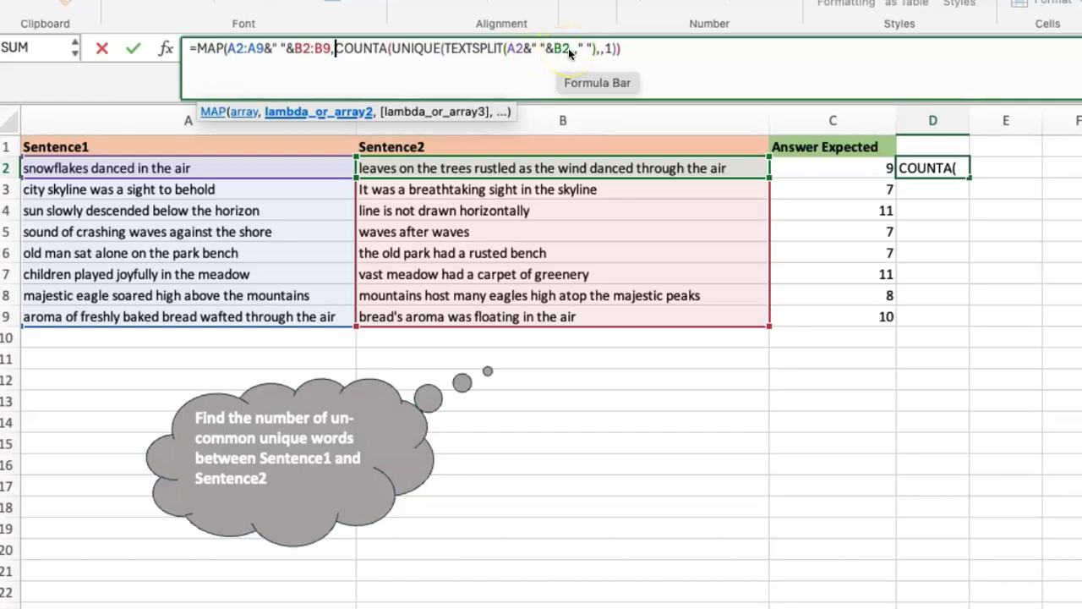
Step: Add a LAMBDA with the parameter x around the COUNTA expression as MAP's second argument in D2
{"action": "left_click", "coordinate": [327, 41]}
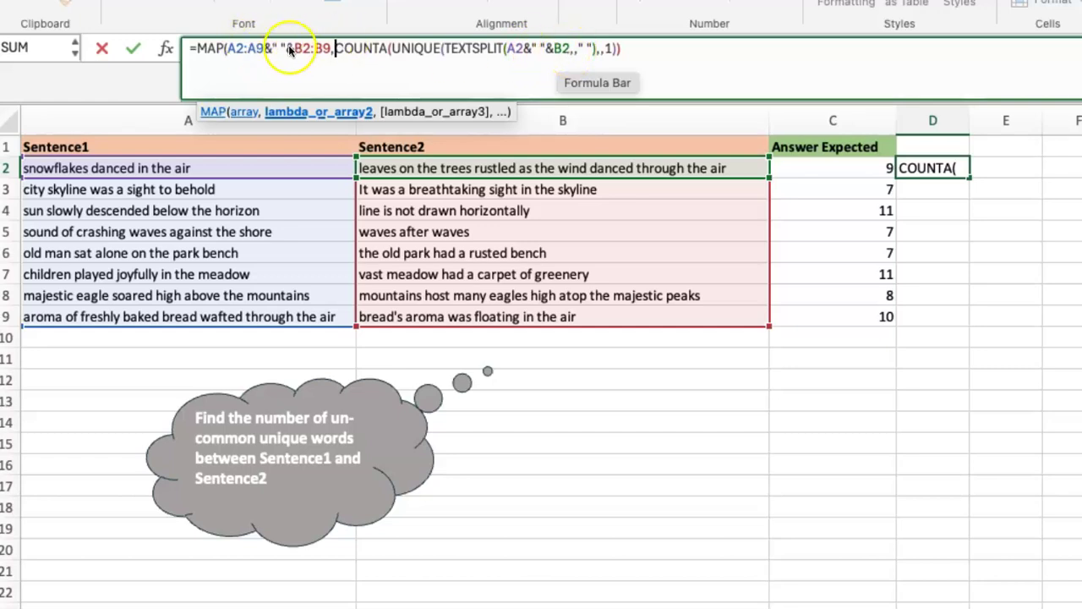
{"action": "left_click", "coordinate": [315, 63]}
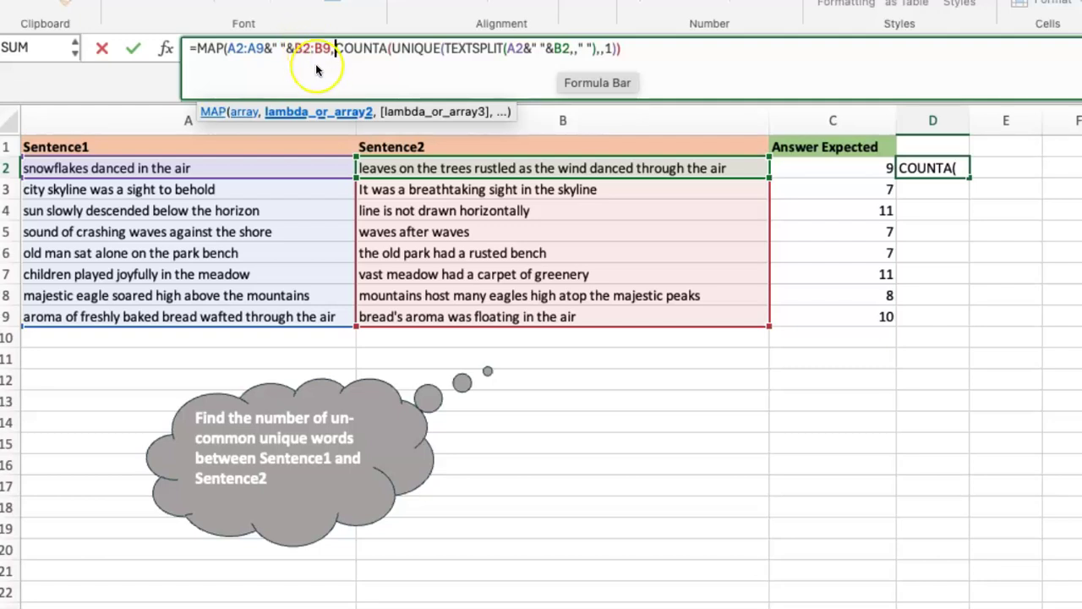
{"action": "type", "text": "lambda("}
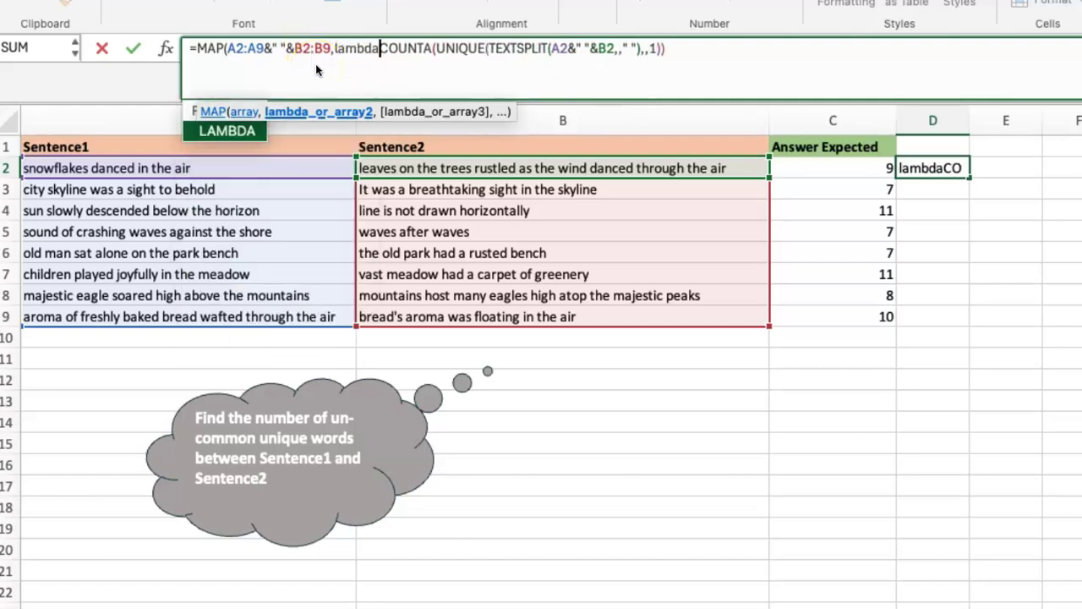
{"action": "left_click", "coordinate": [290, 54]}
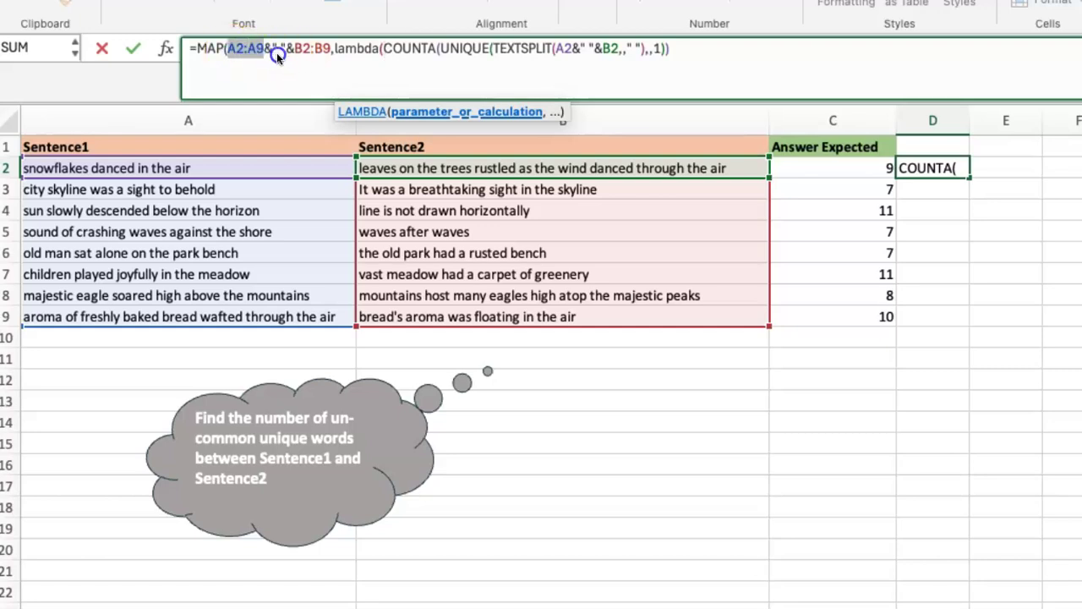
{"action": "left_click_drag", "start_coordinate": [330, 56], "coordinate": [331, 57]}
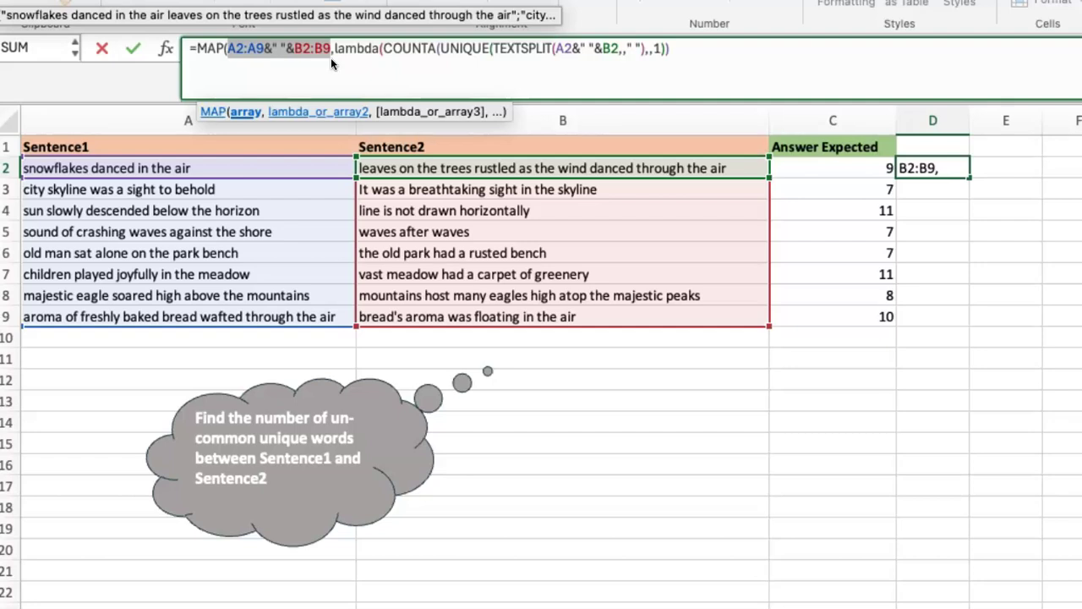
{"action": "left_click", "coordinate": [384, 50]}
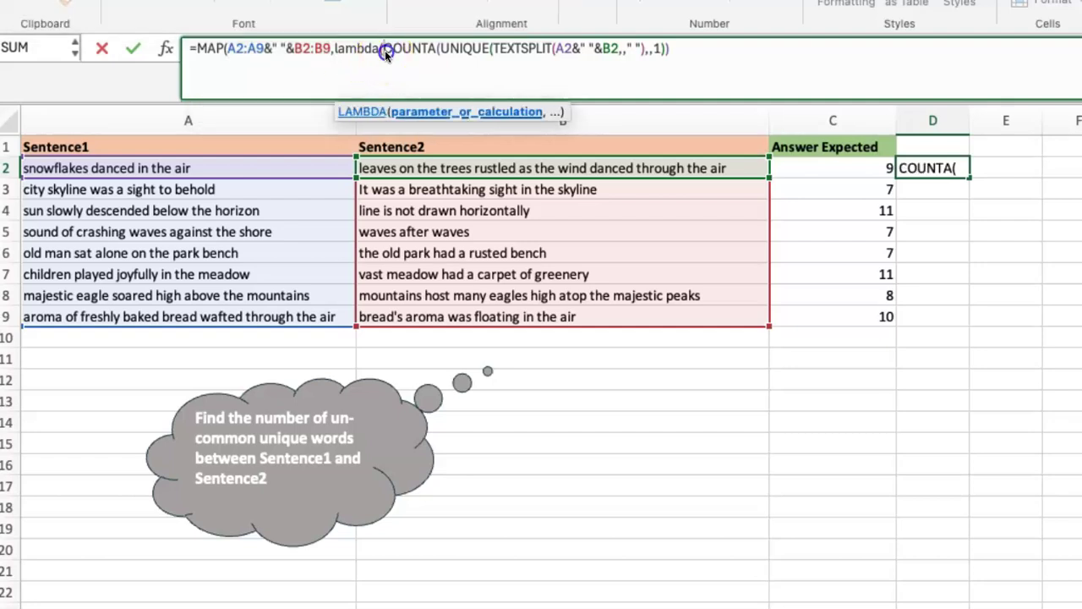
{"action": "type", "text": "x"}
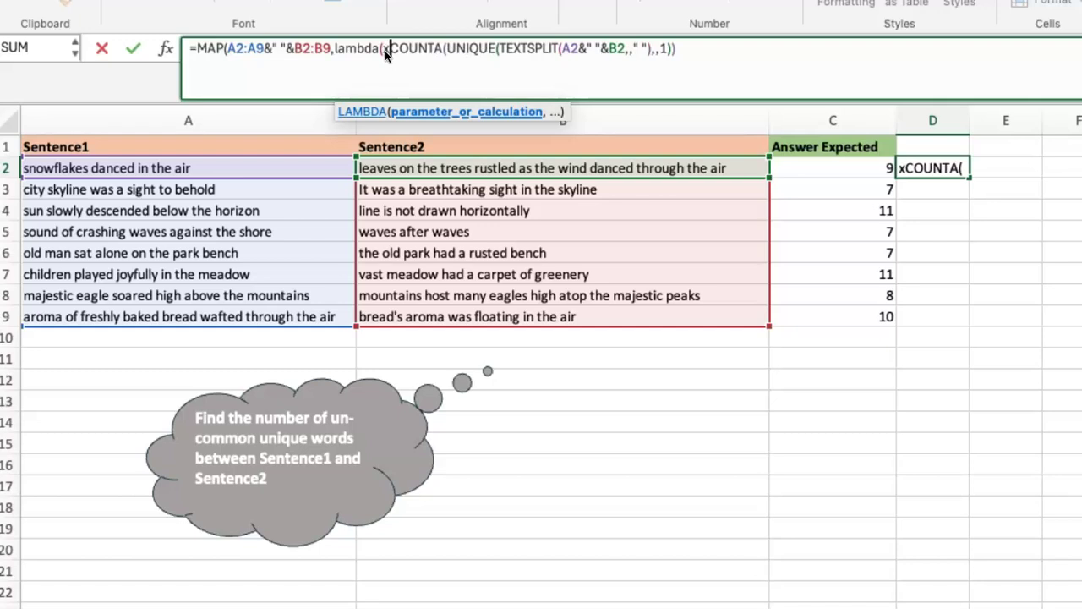
{"action": "type", "text": ","}
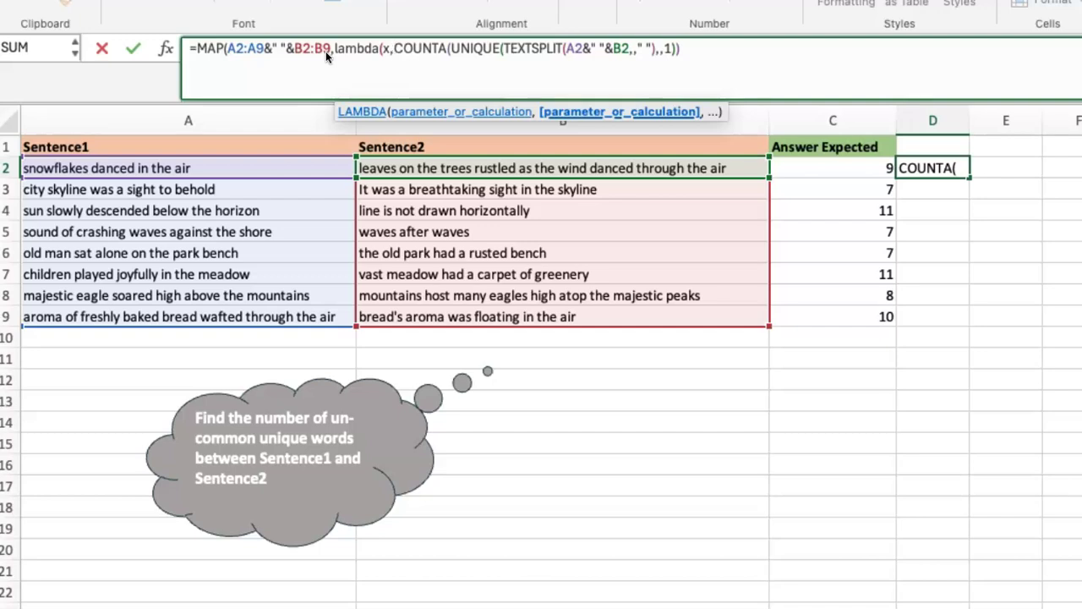
Step: Replace A2&" "&B2 inside TEXTSPLIT with x, close the LAMBDA and MAP parentheses, and enter the D2 formula
{"action": "left_click", "coordinate": [385, 51]}
{"action": "double_click", "coordinate": [578, 51]}
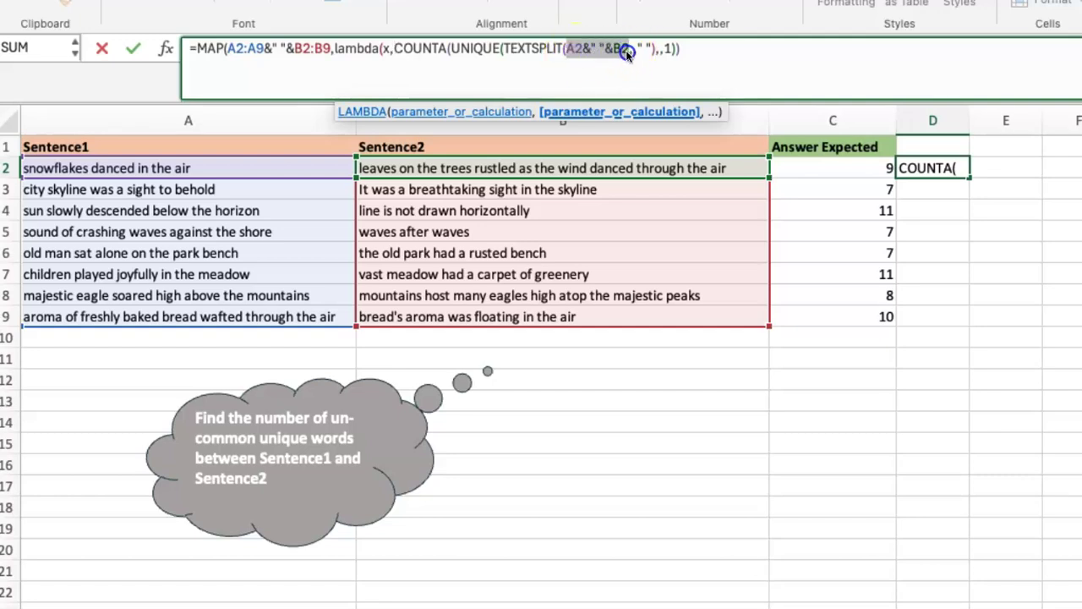
{"action": "type", "text": "x"}
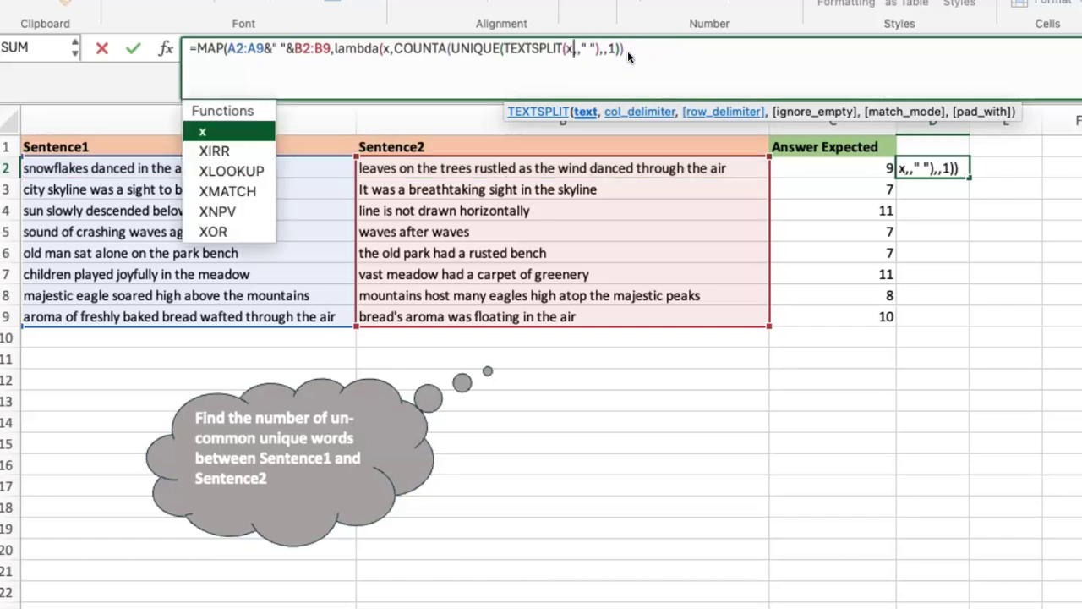
{"action": "left_click", "coordinate": [633, 50]}
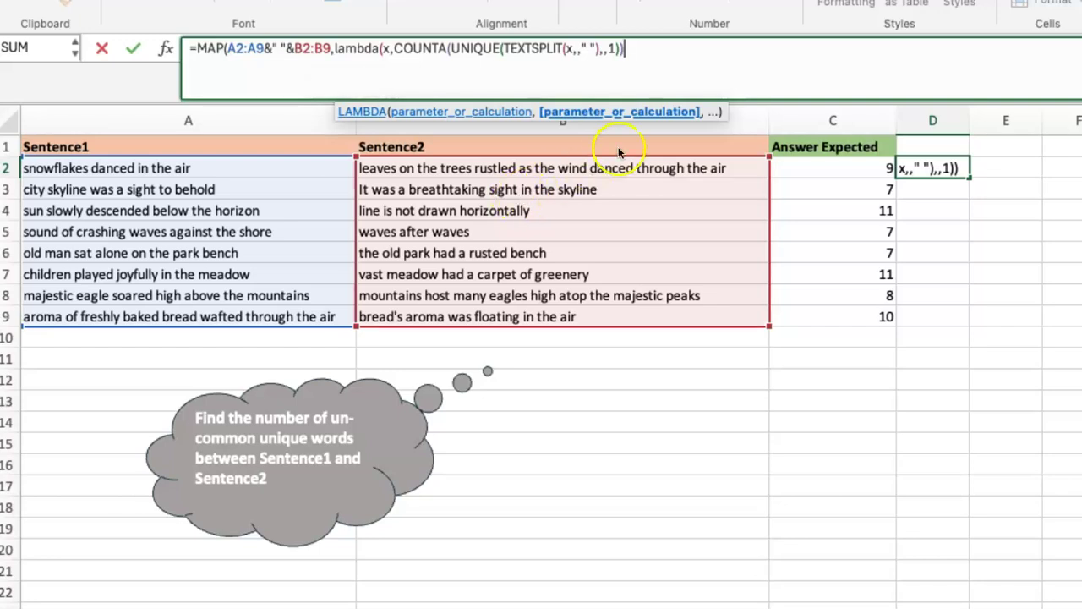
{"action": "left_click", "coordinate": [647, 53]}
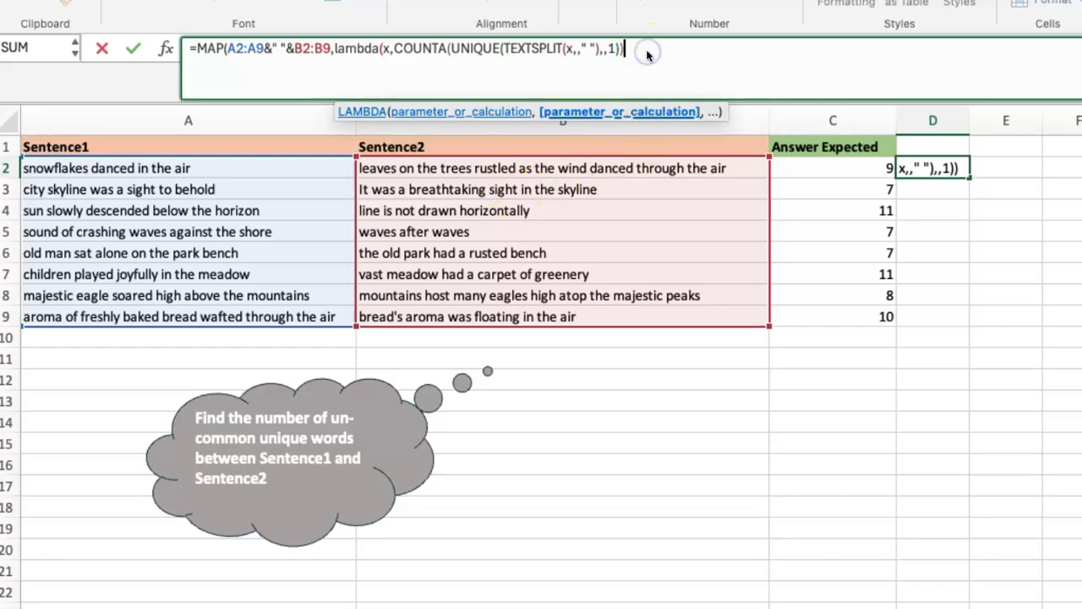
{"action": "type", "text": ")"}
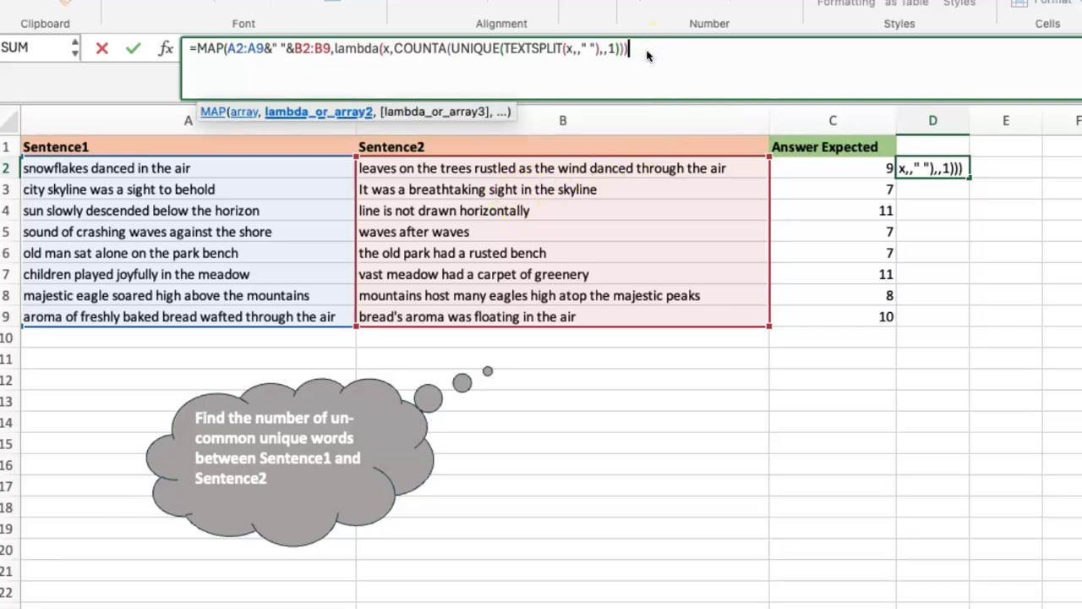
{"action": "type", "text": ")"}
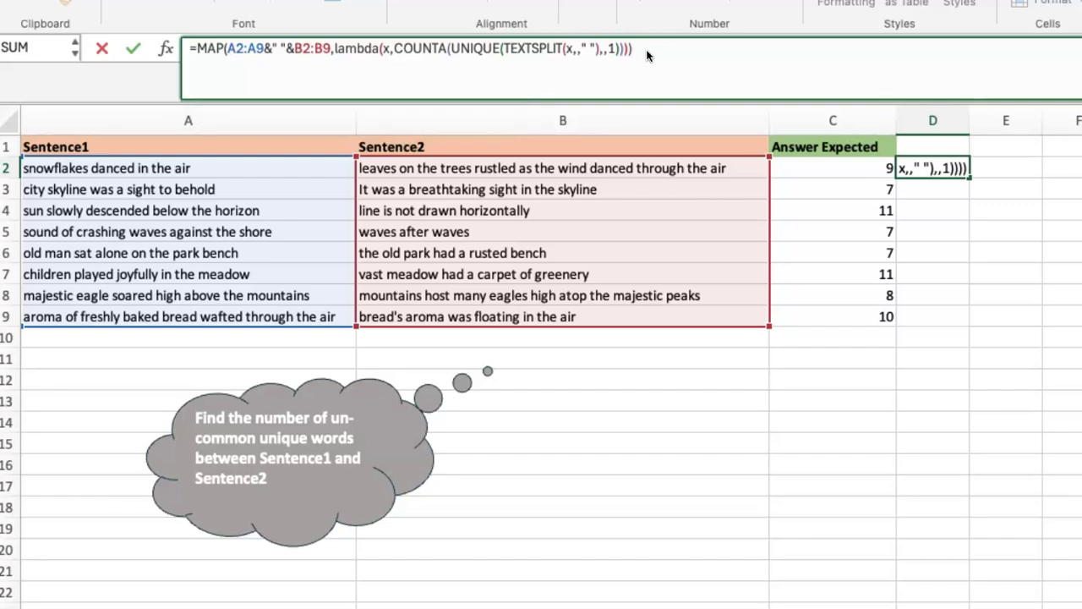
{"action": "key", "text": "Return"}
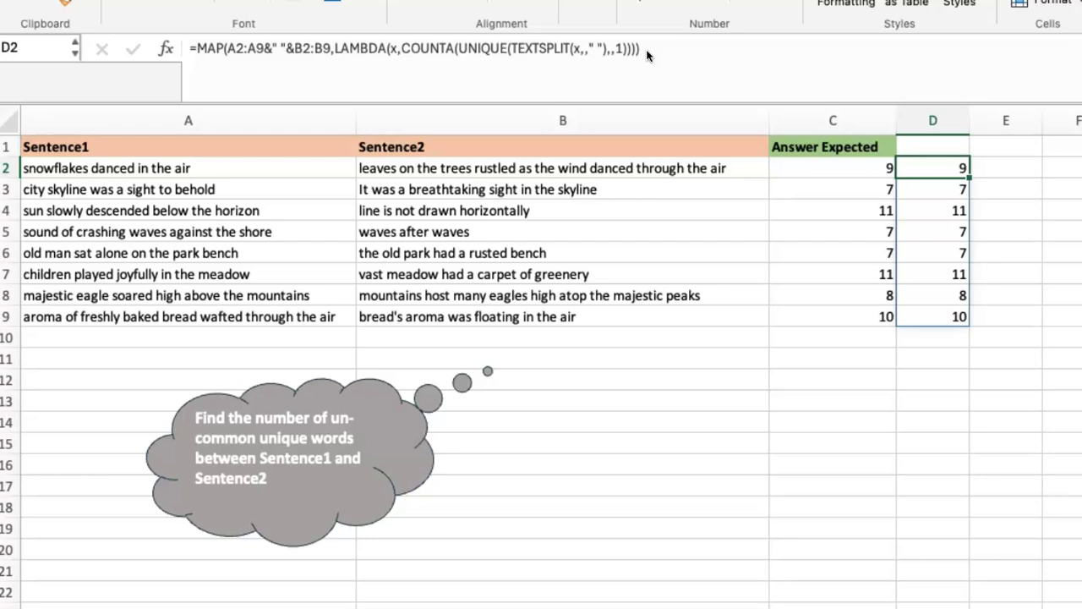
Step: Append the word "trees" to the end of the sentence in B2 to test a repeated word
{"action": "left_click", "coordinate": [739, 167]}
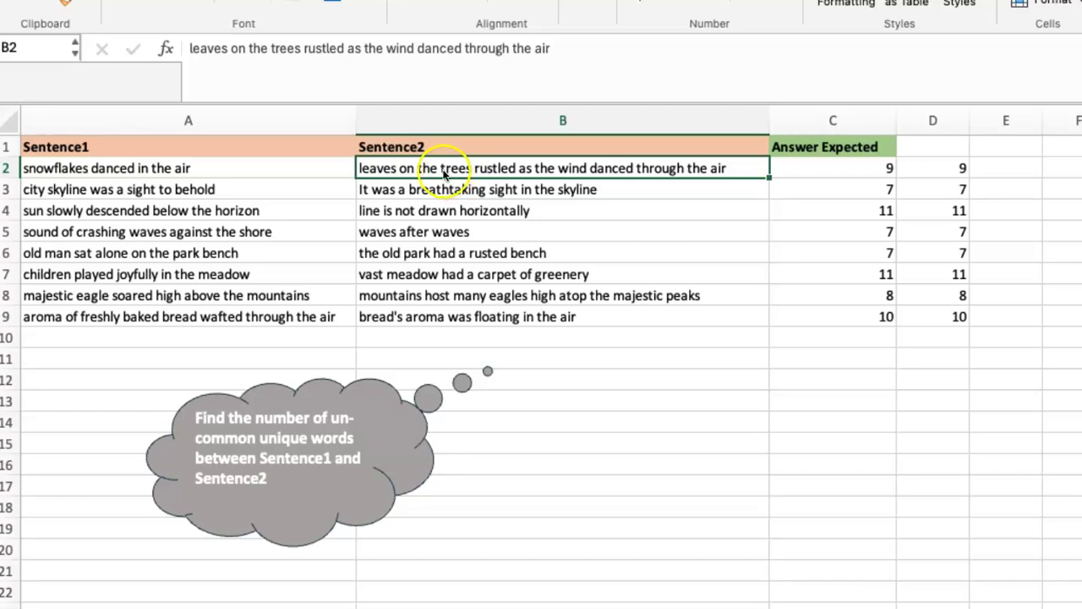
{"action": "double_click", "coordinate": [743, 170]}
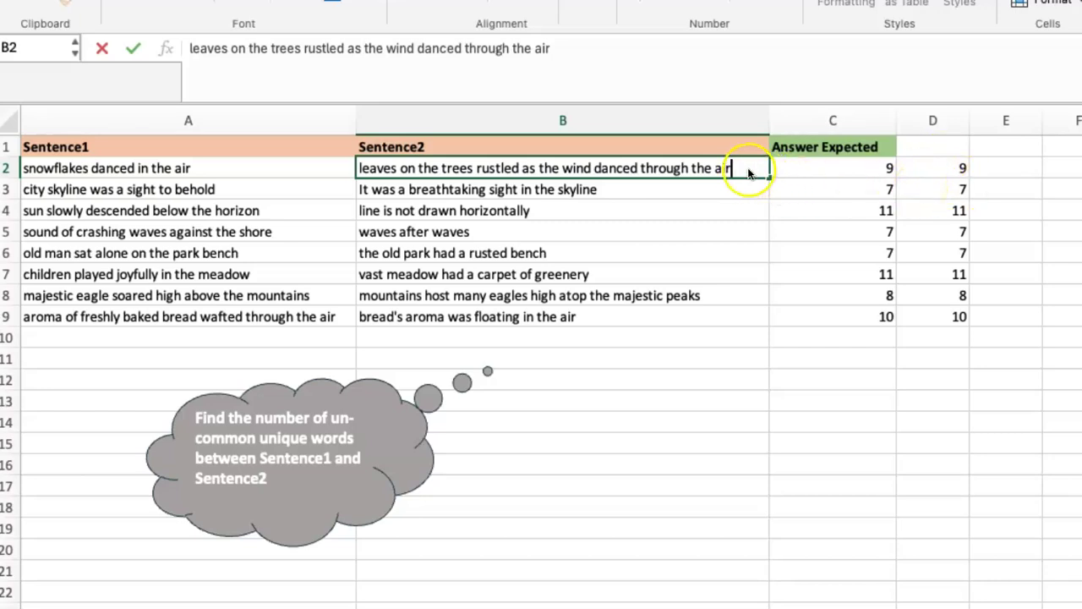
{"action": "type", "text": "tree"}
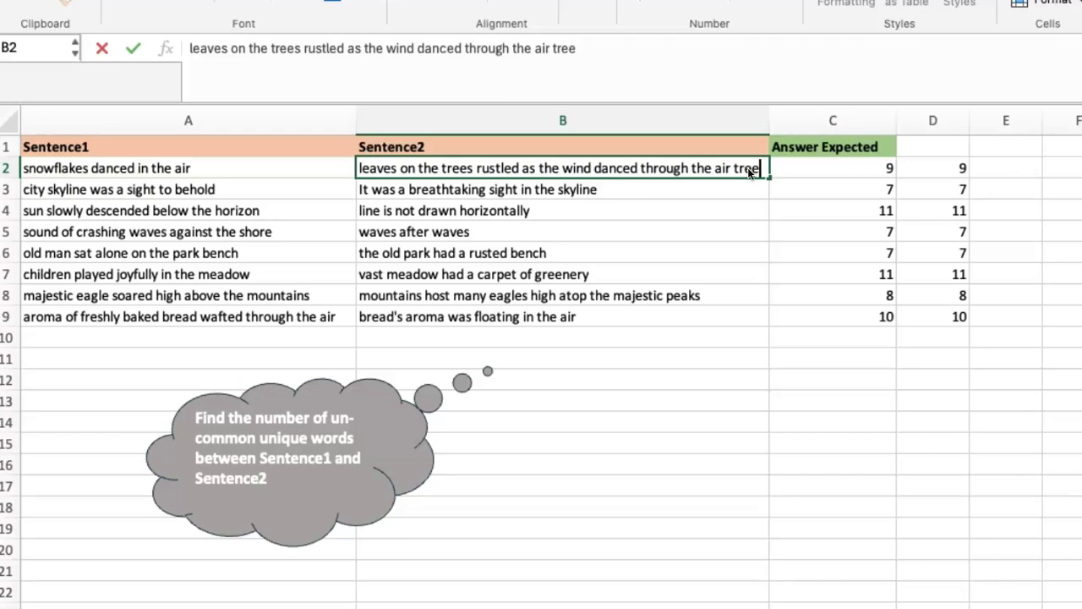
{"action": "type", "text": "s"}
{"action": "key", "text": "Return"}
{"action": "key", "text": "Up"}
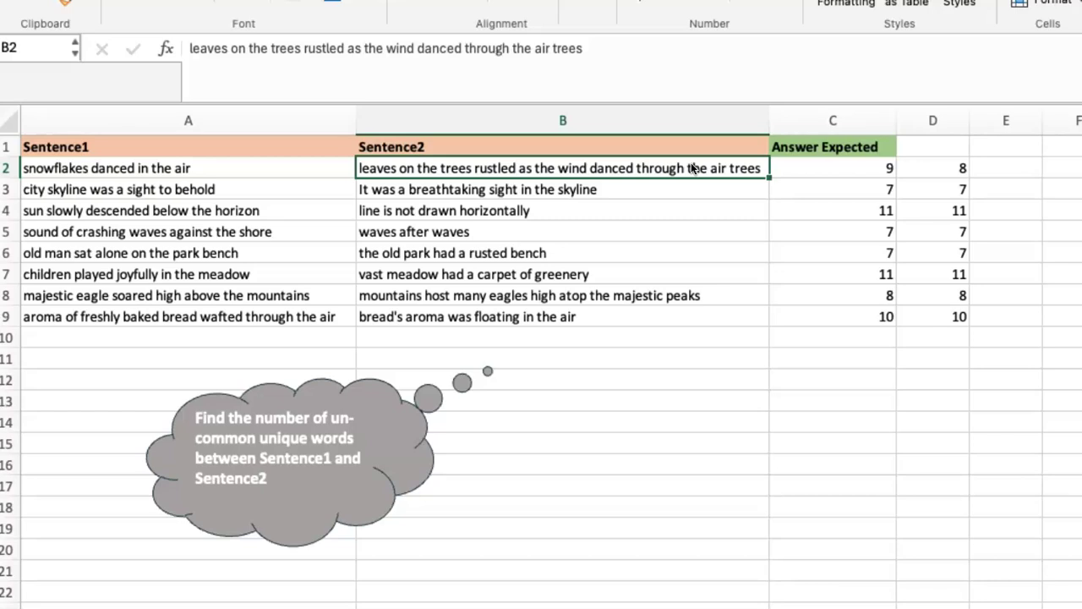
Step: Enter a TEXTSPLIT formula in C11 that splits A2 into rows at each space
{"action": "left_click", "coordinate": [841, 358]}
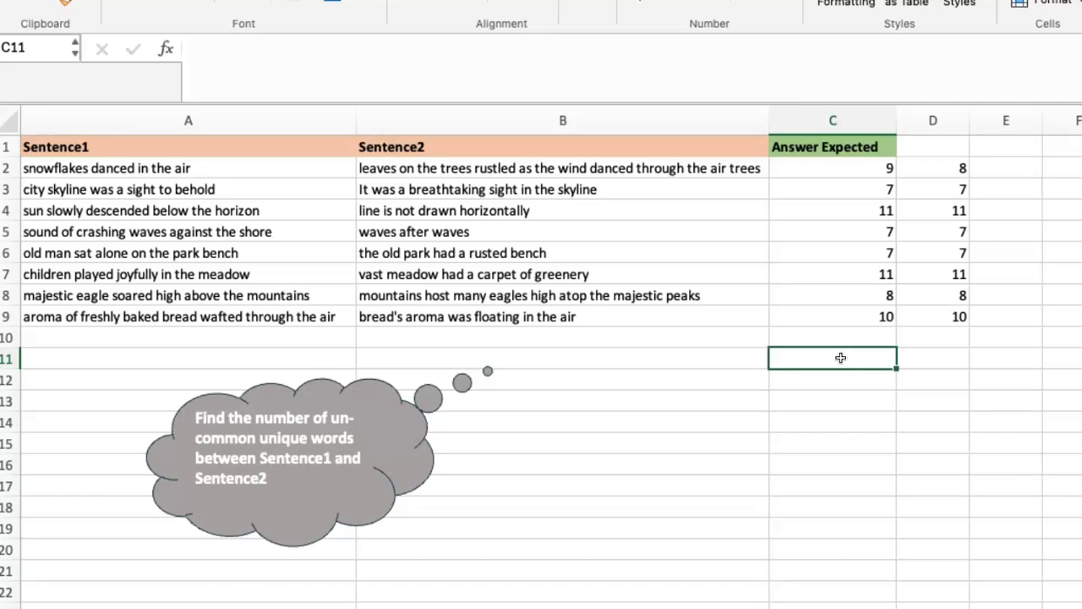
{"action": "type", "text": "=textsplit"}
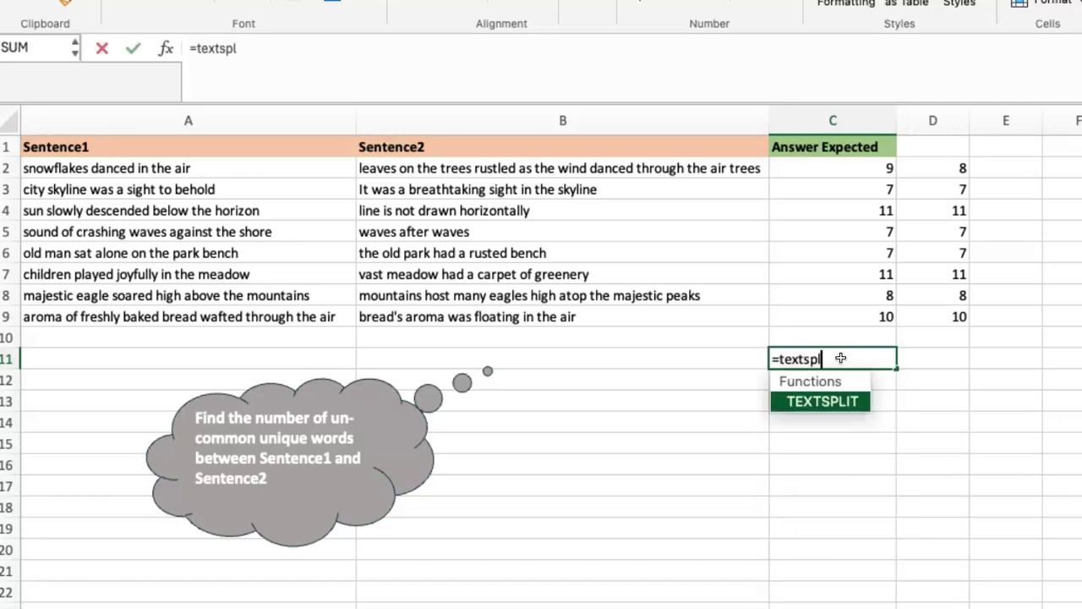
{"action": "key", "text": "Tab"}
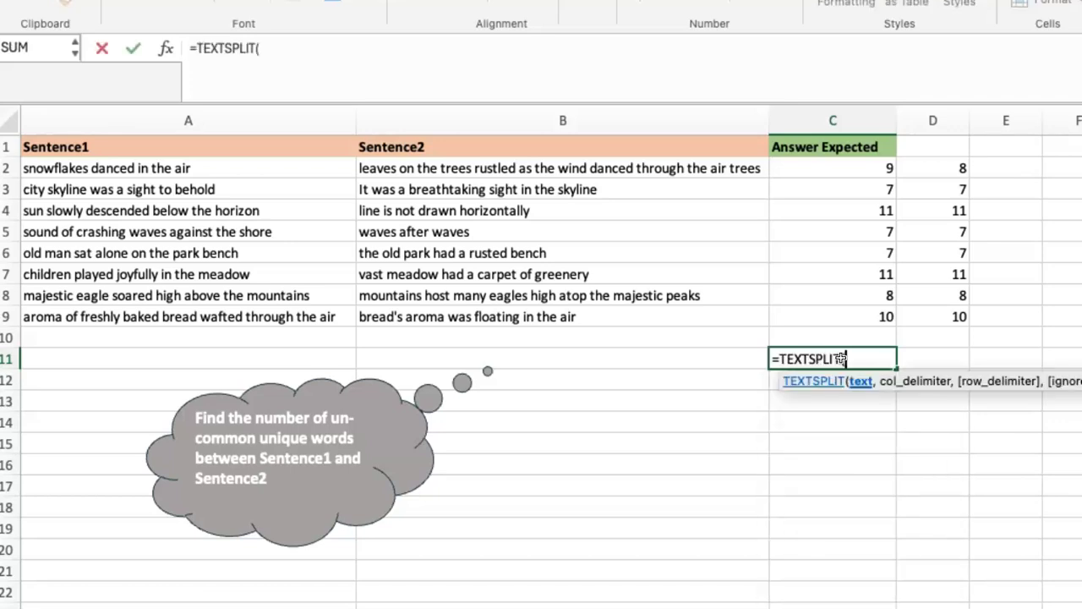
{"action": "left_click", "coordinate": [225, 167]}
{"action": "type", "text": ",,"}
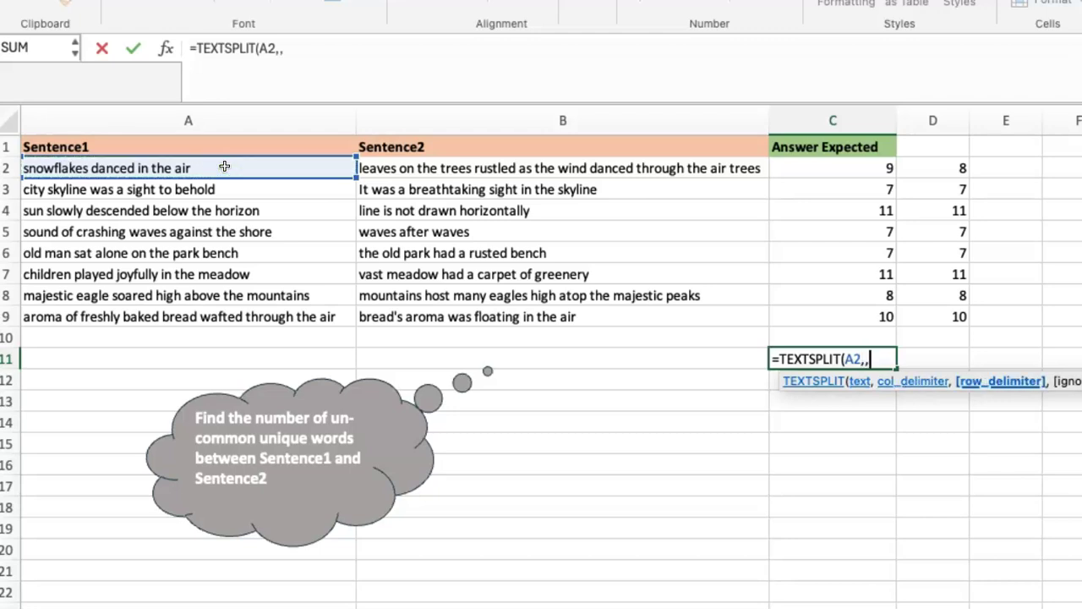
{"action": "type", "text": "\" \")"}
{"action": "key", "text": "Return"}
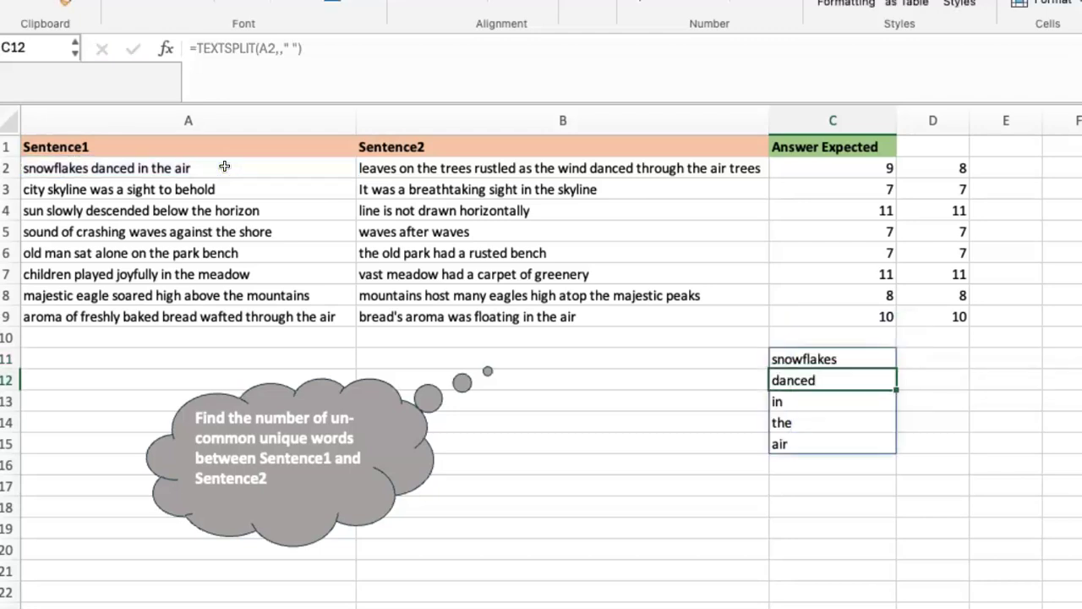
{"action": "key", "text": "Up"}
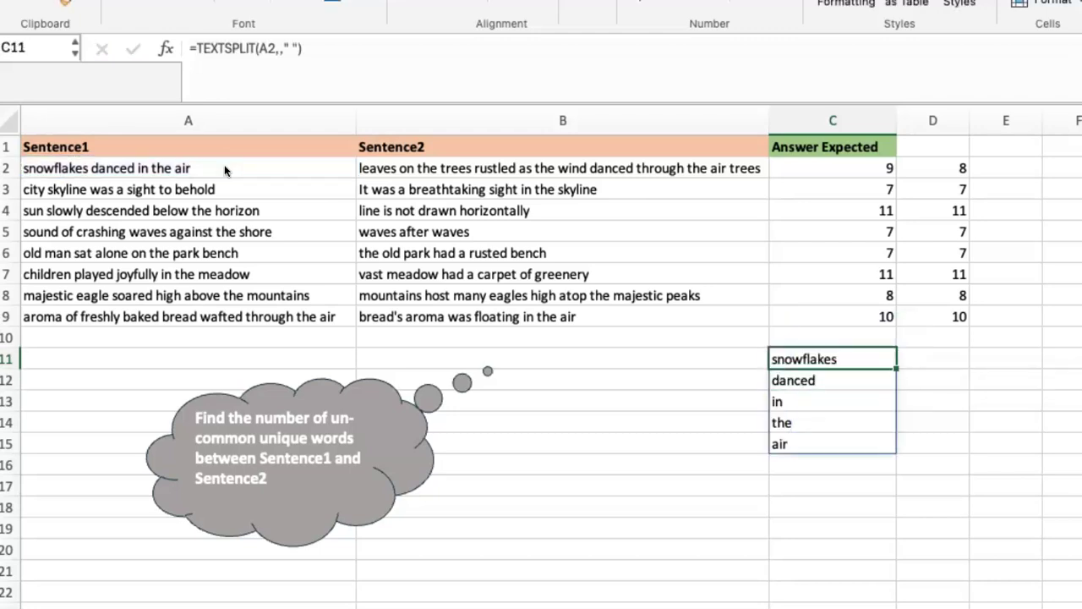
Step: Wrap the TEXTSPLIT formula in C11 in UNIQUE to list Sentence1's distinct words
{"action": "left_click", "coordinate": [197, 49]}
{"action": "type", "text": "unique("}
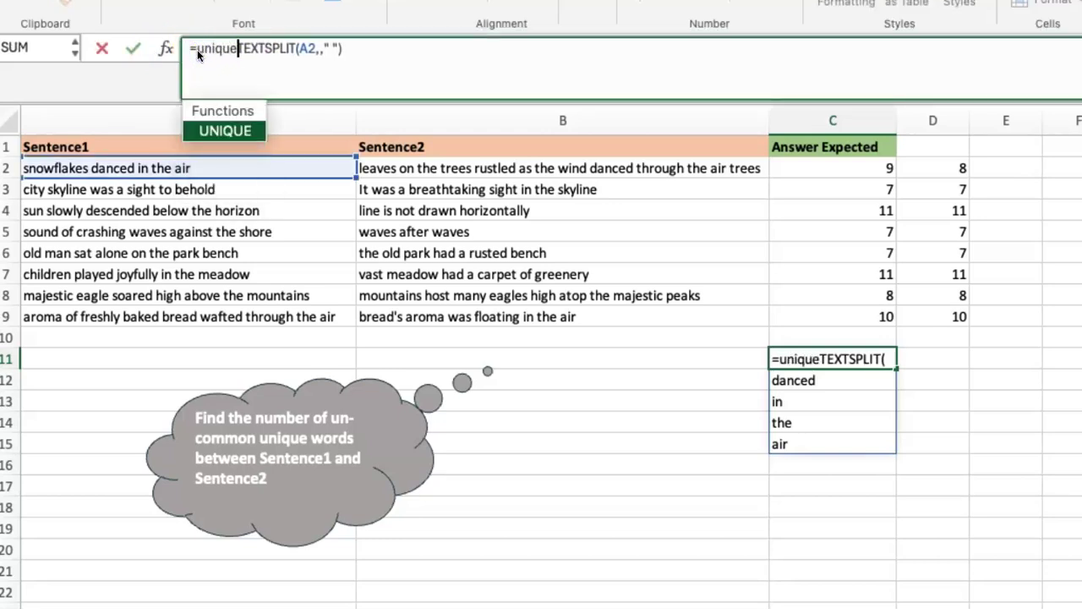
{"action": "left_click", "coordinate": [383, 48]}
{"action": "type", "text": ")"}
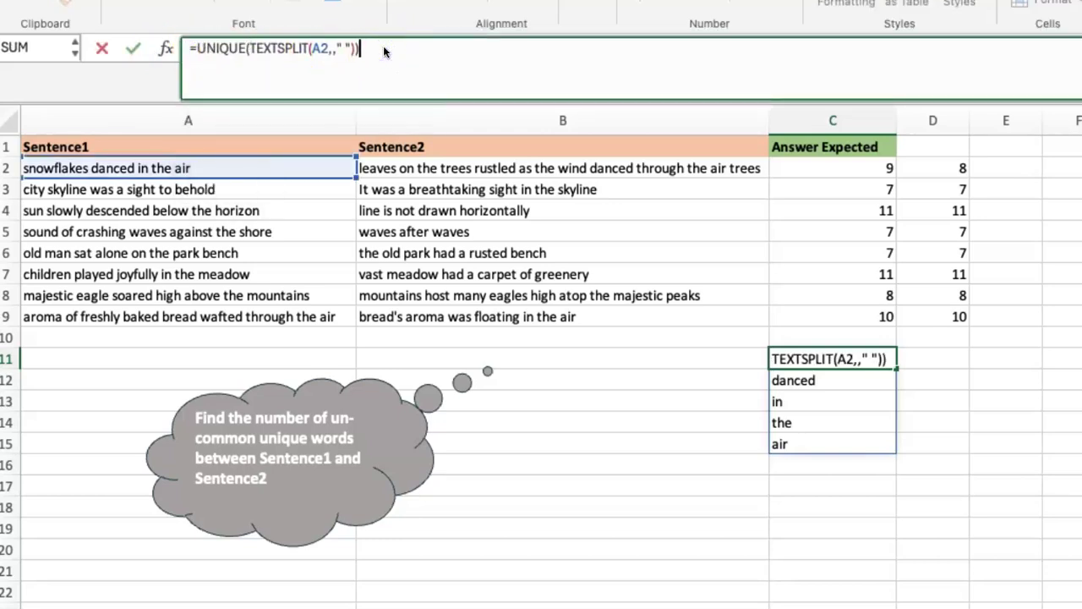
{"action": "key", "text": "Return"}
Step: Enter =UNIQUE(TEXTSPLIT(B2,," ")) in D11 to list Sentence2's distinct words down the column
{"action": "key", "text": "Up"}
{"action": "key", "text": "Right"}
{"action": "type", "text": "=uniqu"}
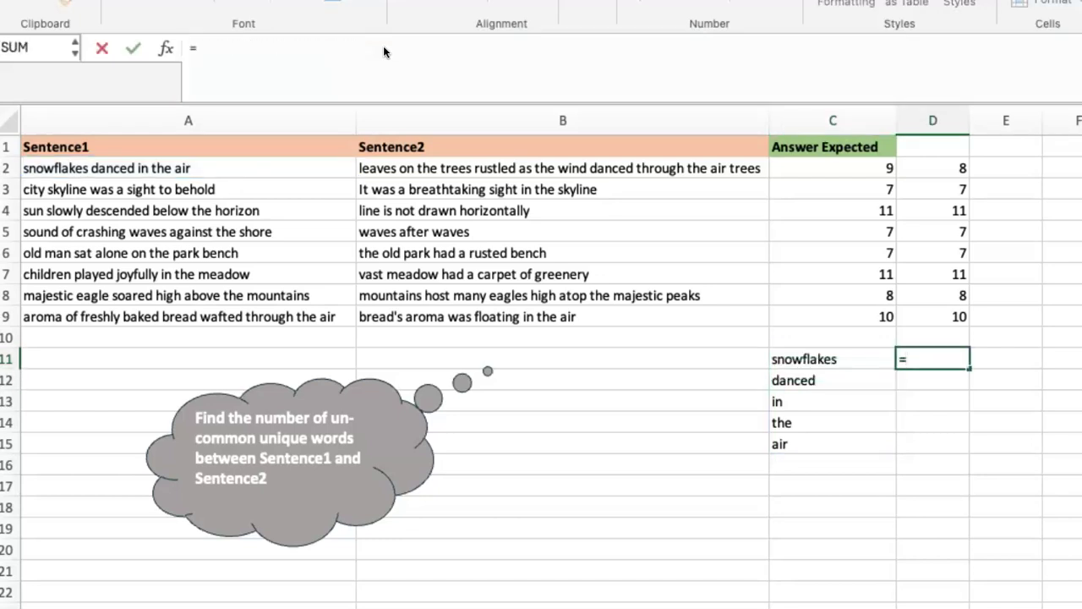
{"action": "type", "text": "textspl"}
{"action": "key", "text": "Tab"}
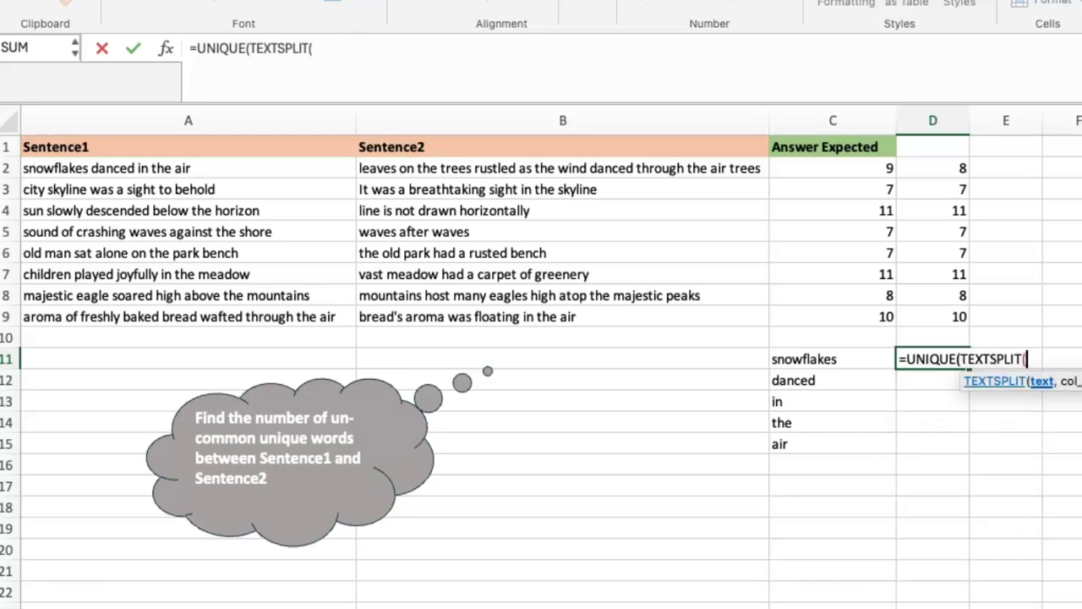
{"action": "left_click", "coordinate": [519, 167]}
{"action": "type", "text": ","}
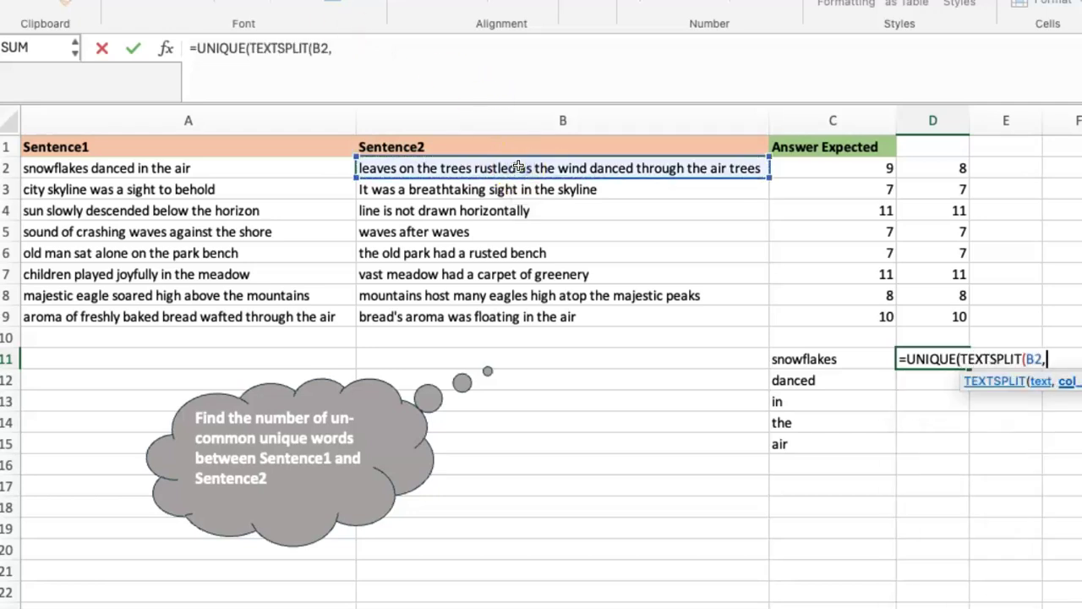
{"action": "type", "text": ",\" \"))"}
{"action": "key", "text": "Return"}
{"action": "key", "text": "Up"}
{"action": "key", "text": "Left"}
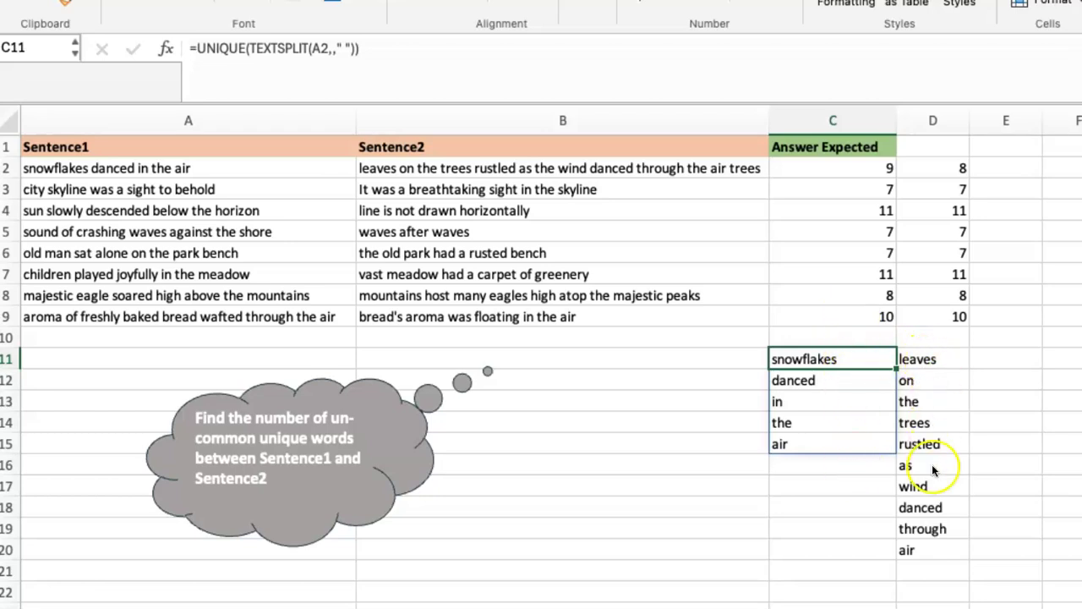
Step: Enter =XMATCH(C11#,D11#) in E11 to look up each Sentence1 word in the Sentence2 word list
{"action": "left_click", "coordinate": [995, 355]}
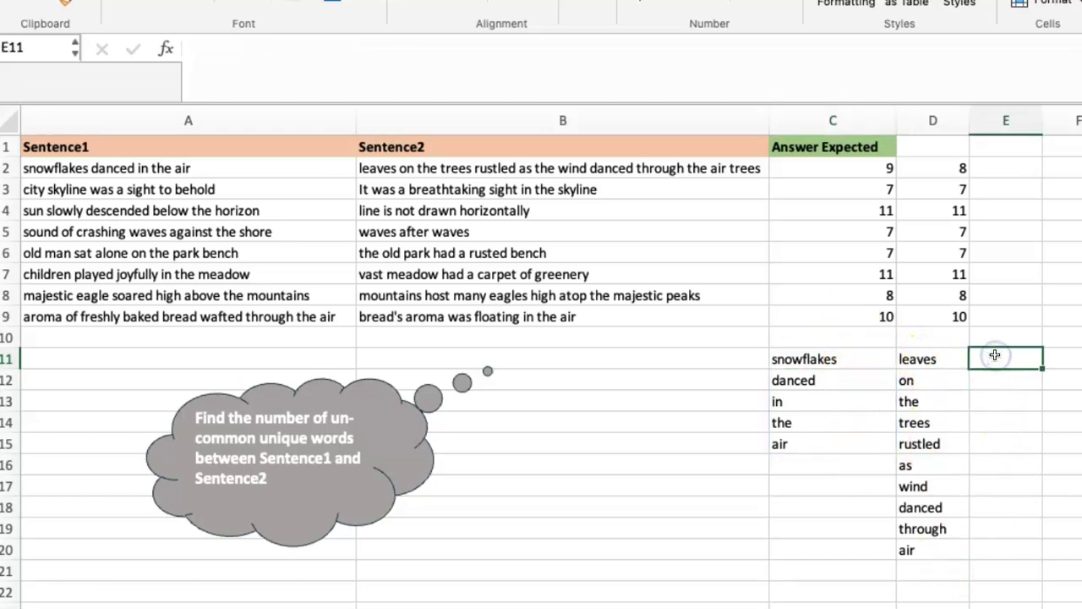
{"action": "type", "text": "="}
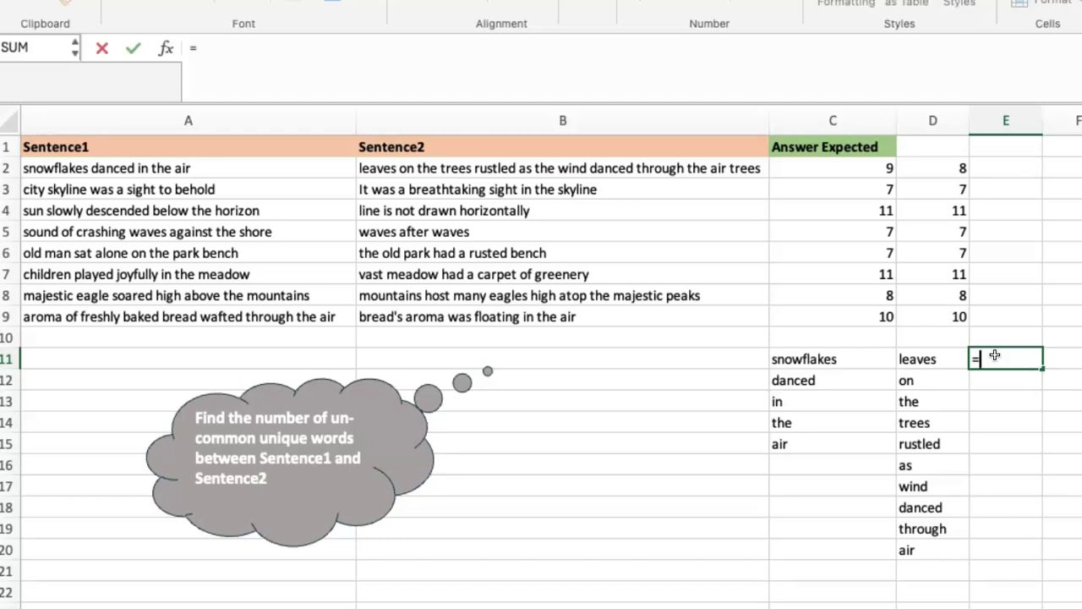
{"action": "type", "text": "xmat"}
{"action": "key", "text": "Tab"}
{"action": "key", "text": "Left"}
{"action": "key", "text": "Left"}
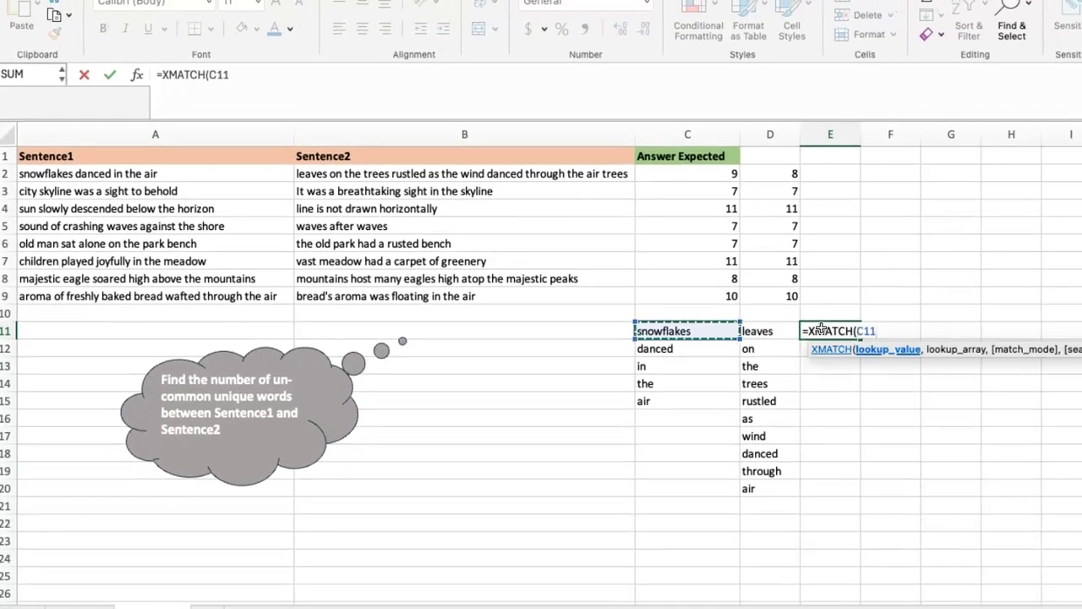
{"action": "type", "text": "#"}
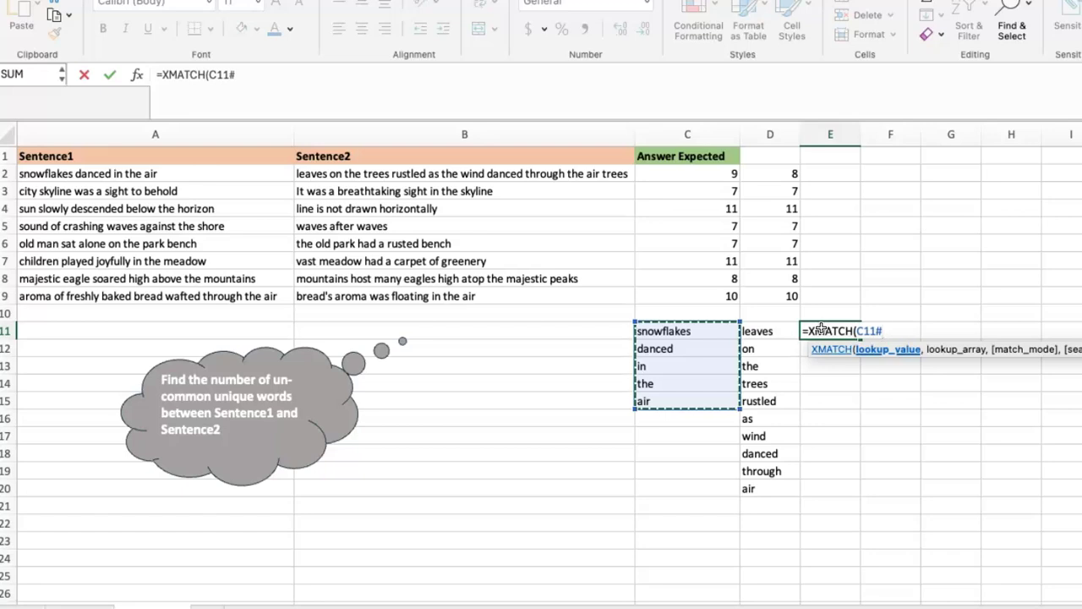
{"action": "type", "text": ","}
{"action": "key", "text": "Left"}
{"action": "type", "text": "#"}
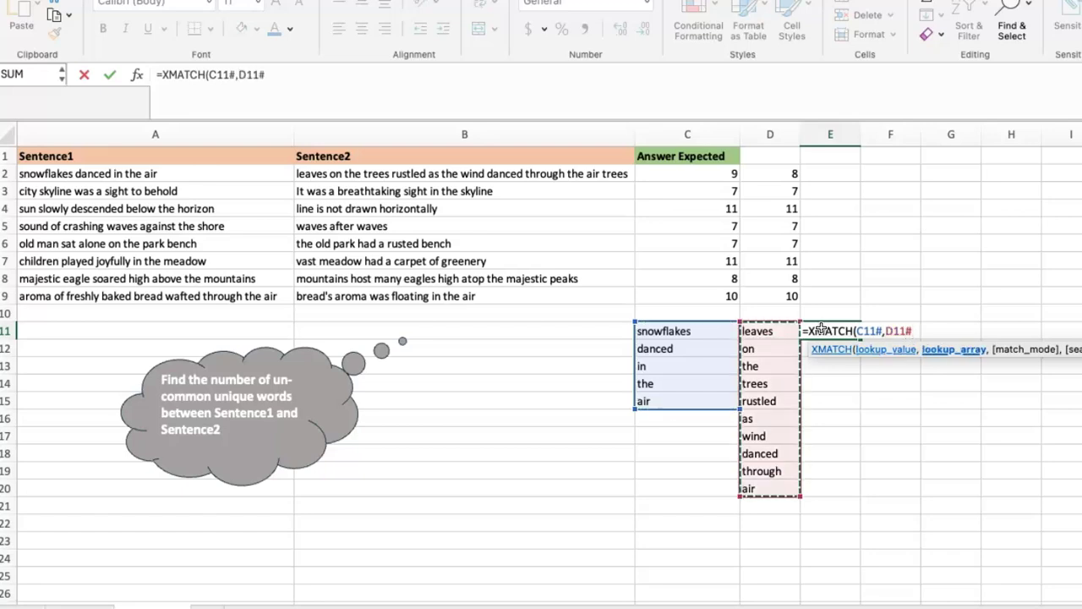
{"action": "key", "text": "Return"}
Step: Wrap the XMATCH formula in E11 in ISNA to flag Sentence1 words missing from Sentence2
{"action": "left_click", "coordinate": [821, 329]}
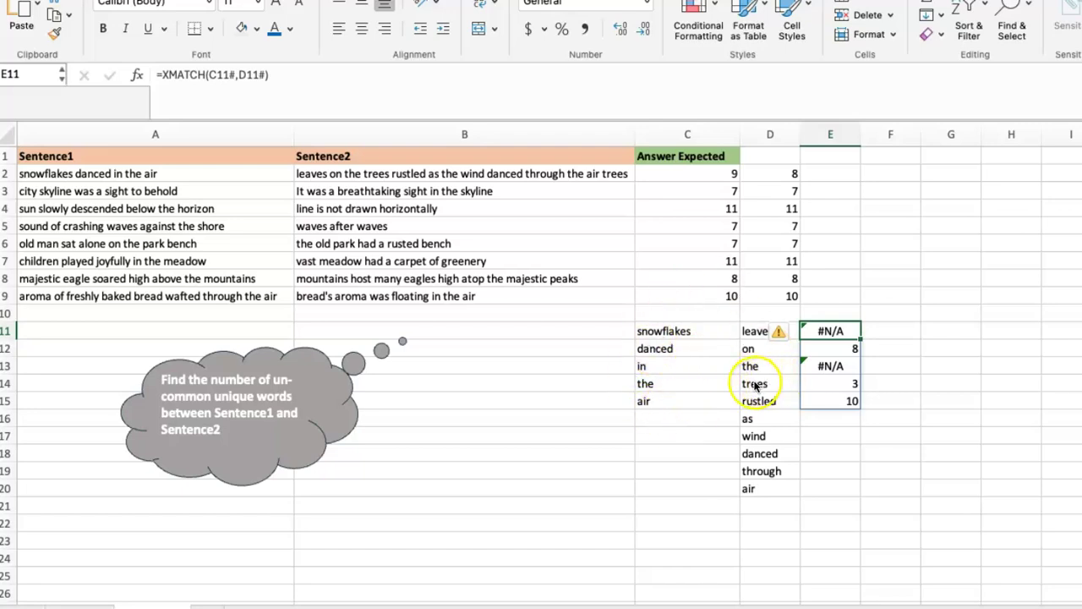
{"action": "left_click", "coordinate": [163, 75]}
{"action": "type", "text": "ISNA("}
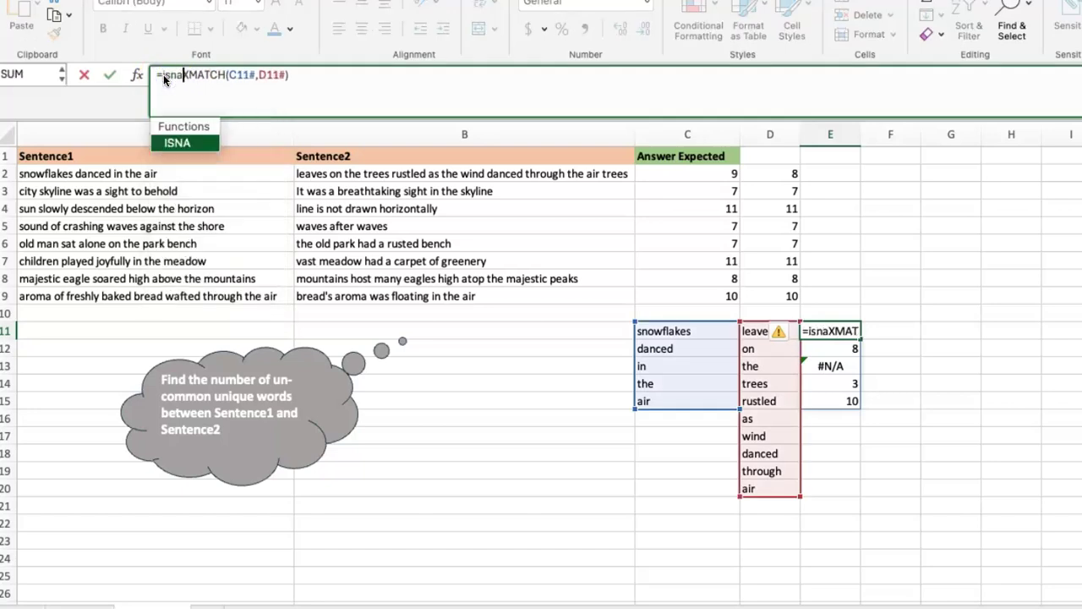
{"action": "left_click", "coordinate": [313, 75]}
{"action": "type", "text": ")"}
{"action": "key", "text": "Return"}
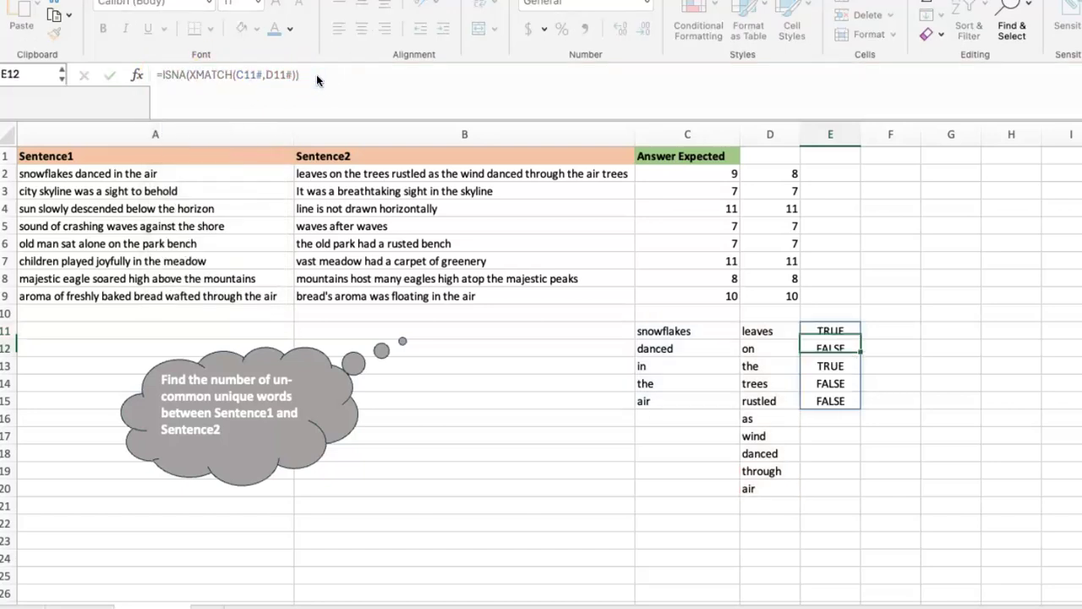
{"action": "key", "text": "Up"}
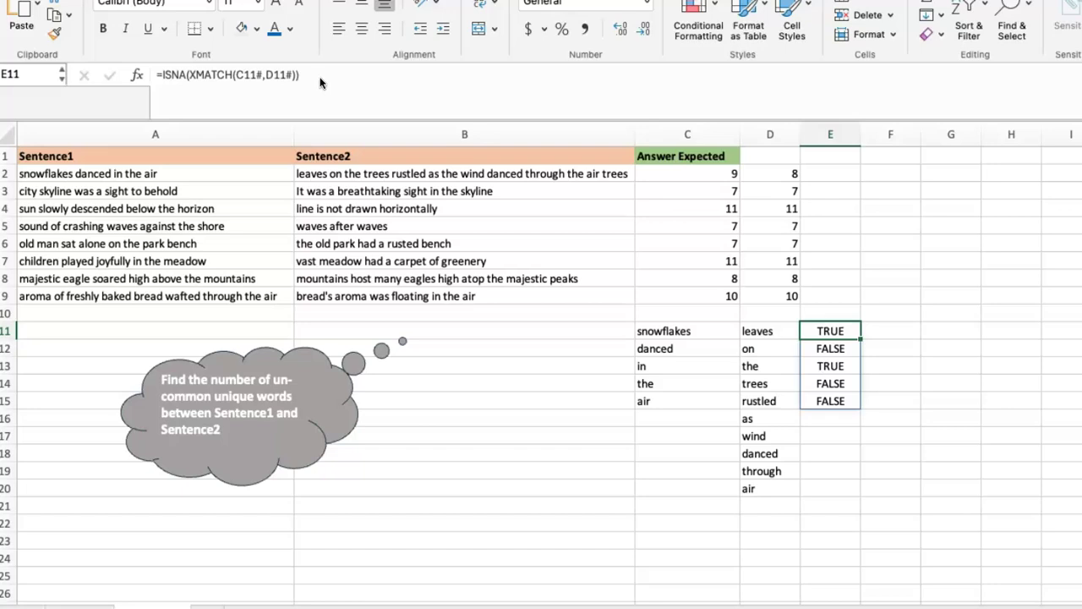
Step: Enter =XMATCH(D11#,C11#) in F11 to look up each Sentence2 word in the Sentence1 word list
{"action": "left_click", "coordinate": [894, 332]}
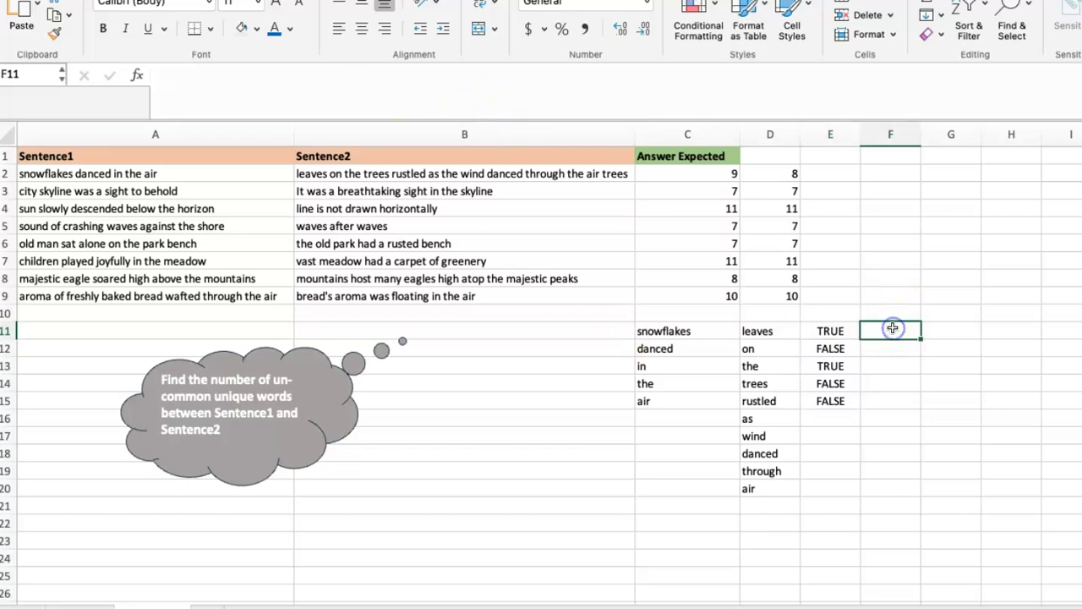
{"action": "type", "text": "=xmat"}
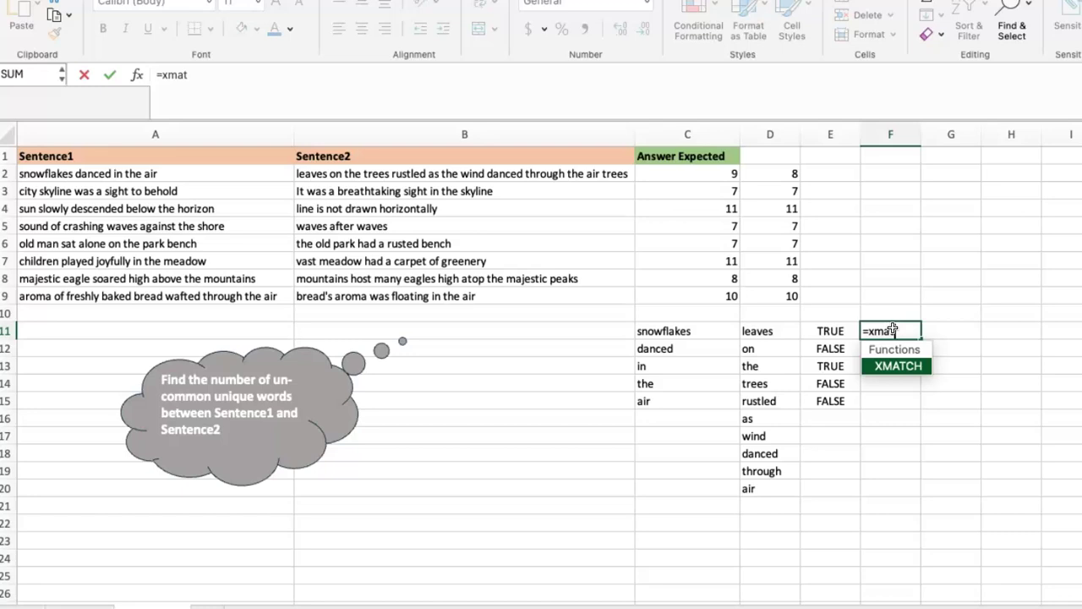
{"action": "key", "text": "Tab"}
{"action": "left_click", "coordinate": [773, 332]}
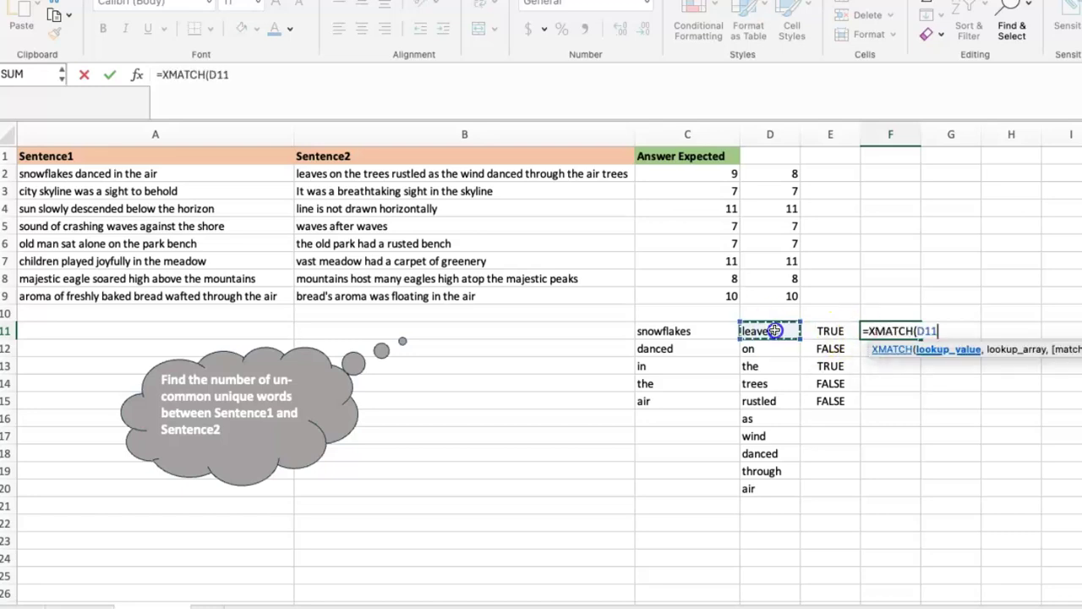
{"action": "type", "text": "#,"}
{"action": "key", "text": "Left"}
{"action": "key", "text": "Left"}
{"action": "key", "text": "Left"}
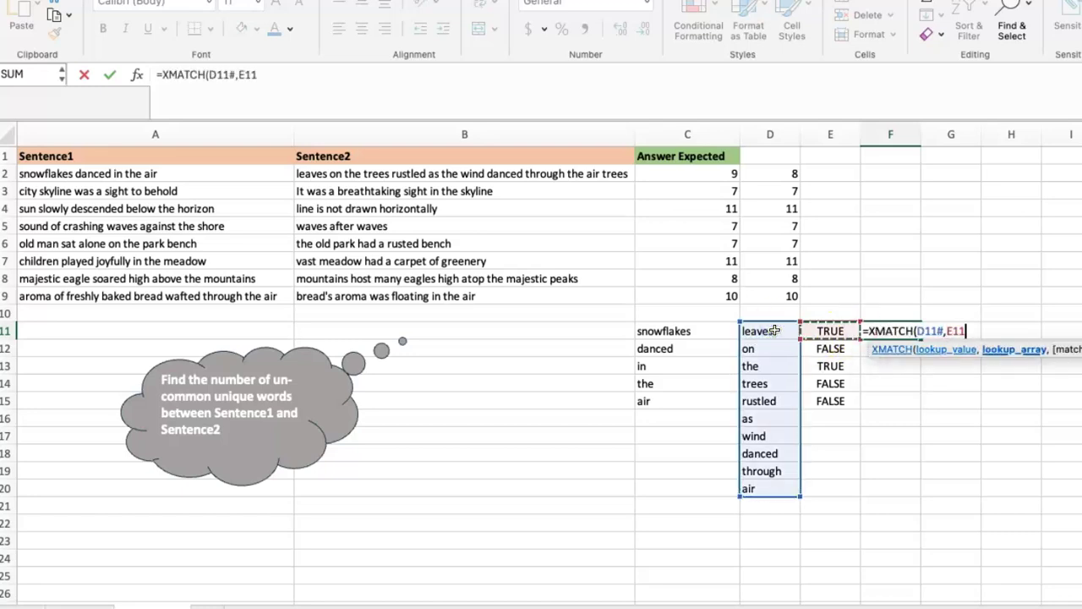
{"action": "type", "text": "#)"}
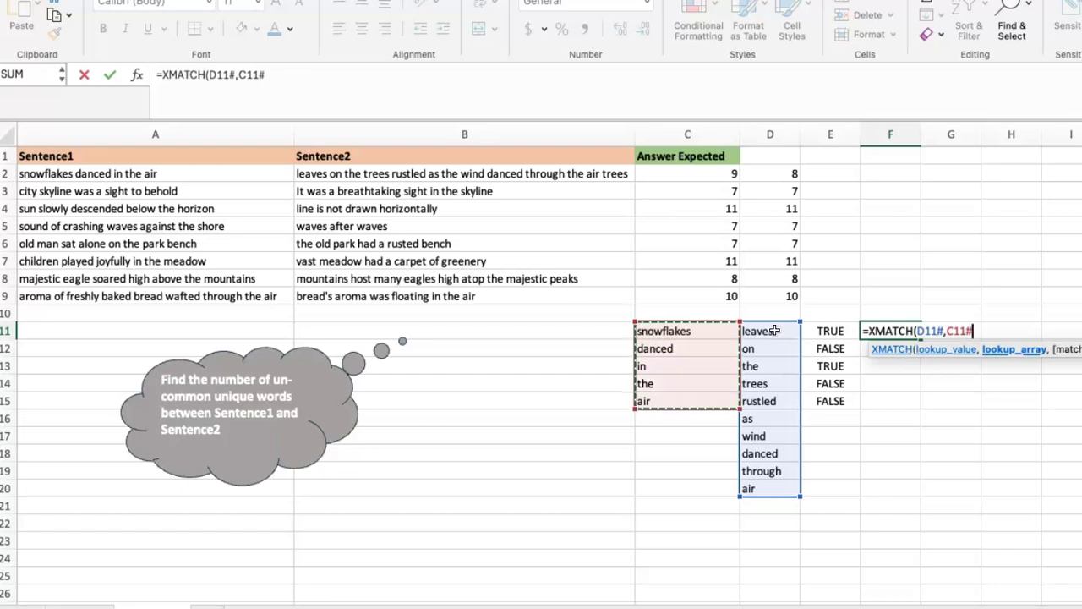
{"action": "key", "text": "Return"}
Step: Wrap the XMATCH formula in F11 in ISNA to flag Sentence2 words missing from Sentence1
{"action": "key", "text": "Up"}
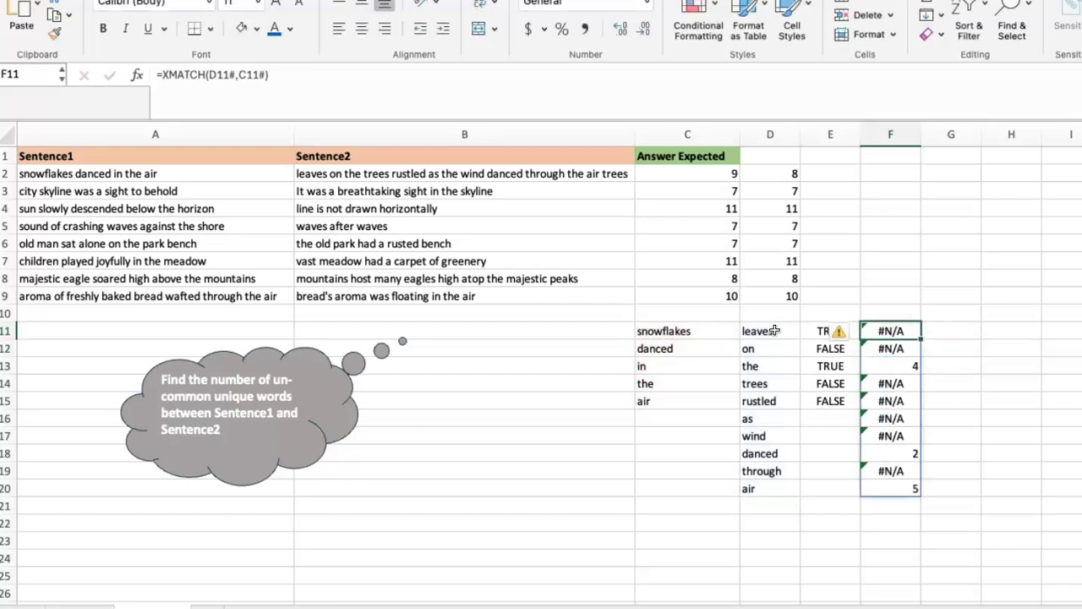
{"action": "left_click", "coordinate": [163, 76]}
{"action": "type", "text": "ISNA("}
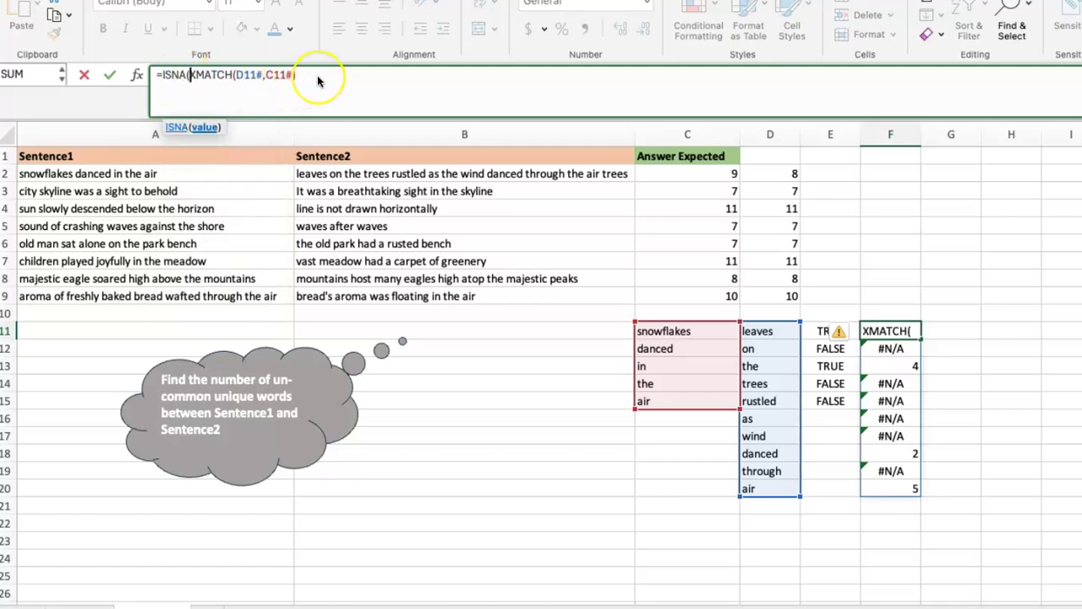
{"action": "type", "text": ")"}
{"action": "key", "text": "Return"}
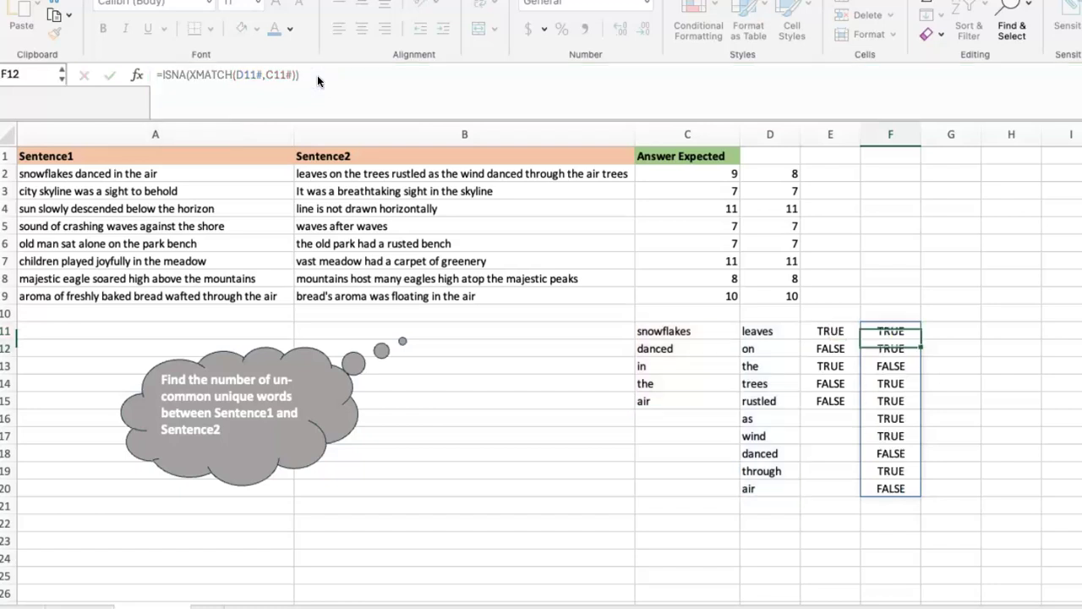
{"action": "key", "text": "Up"}
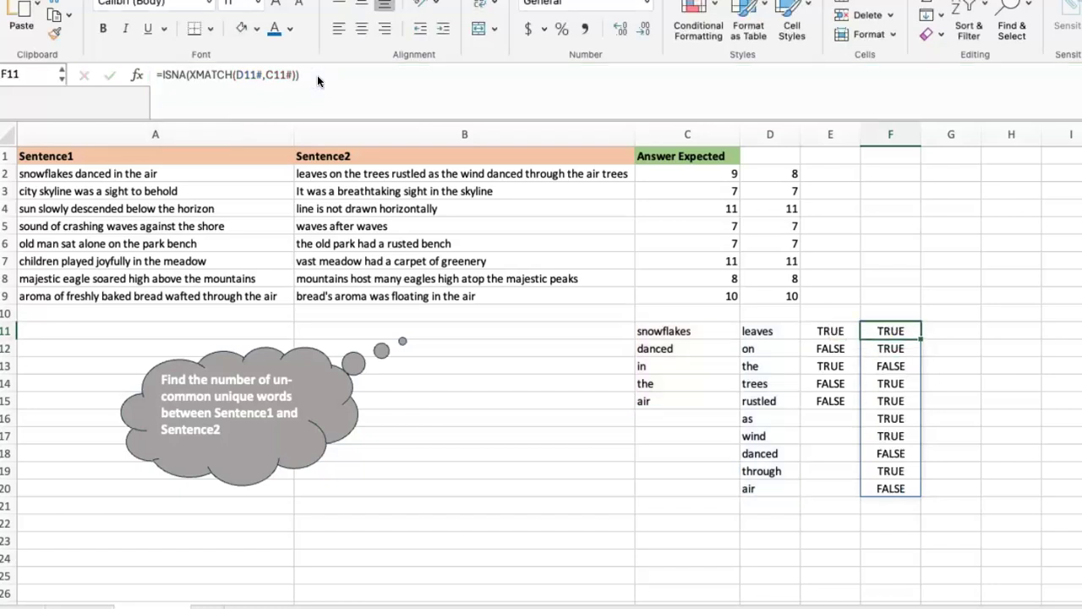
{"action": "key", "text": "Left"}
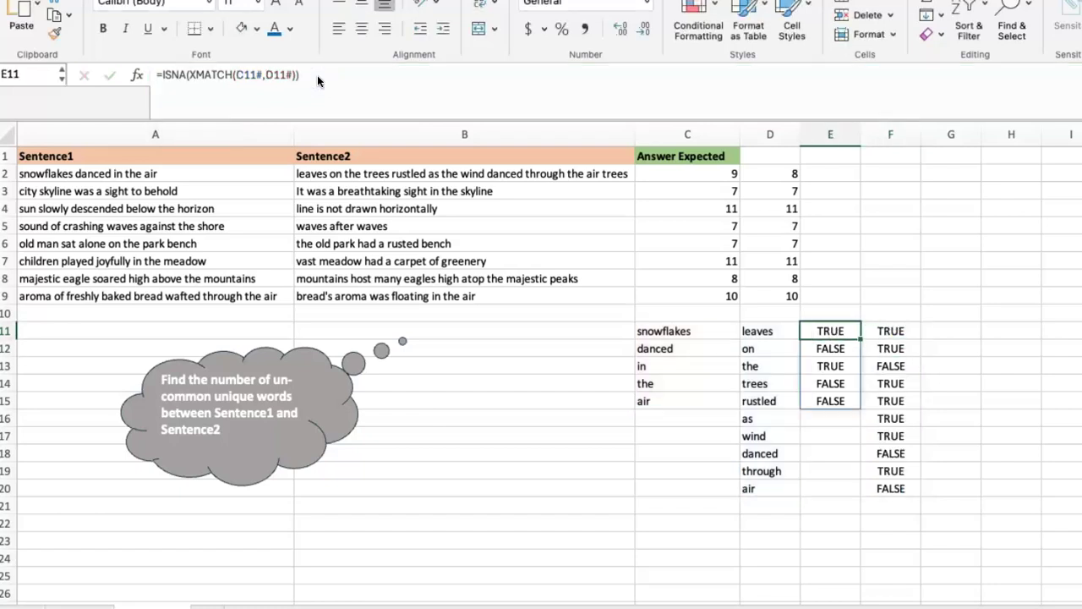
Step: Enter =SUM(--E11#) in E21 to count the TRUE flags for Sentence1's words
{"action": "left_click", "coordinate": [828, 507]}
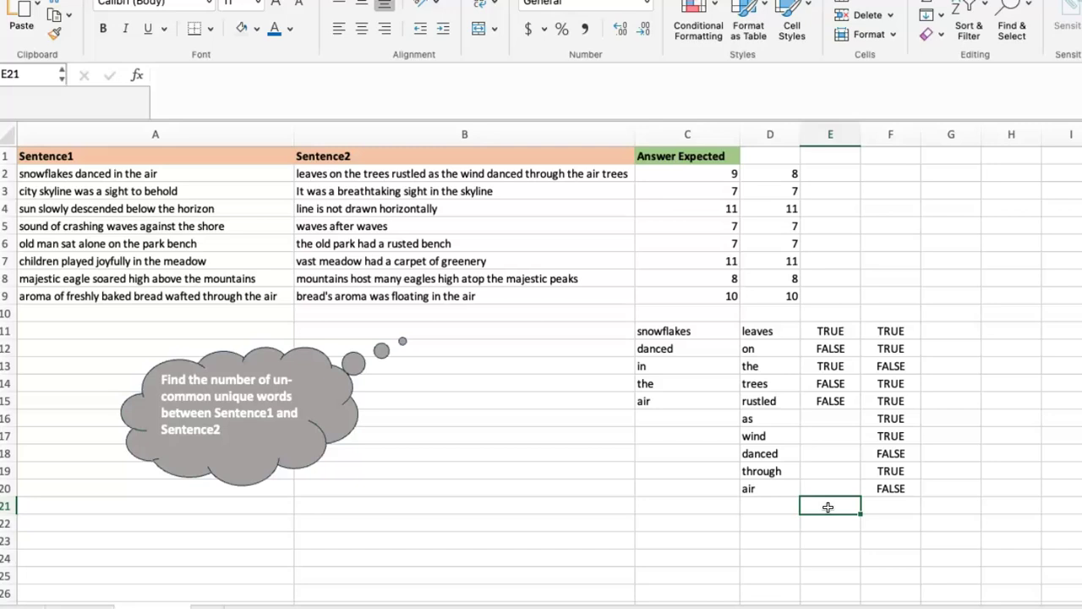
{"action": "type", "text": "=su"}
{"action": "key", "text": "Tab"}
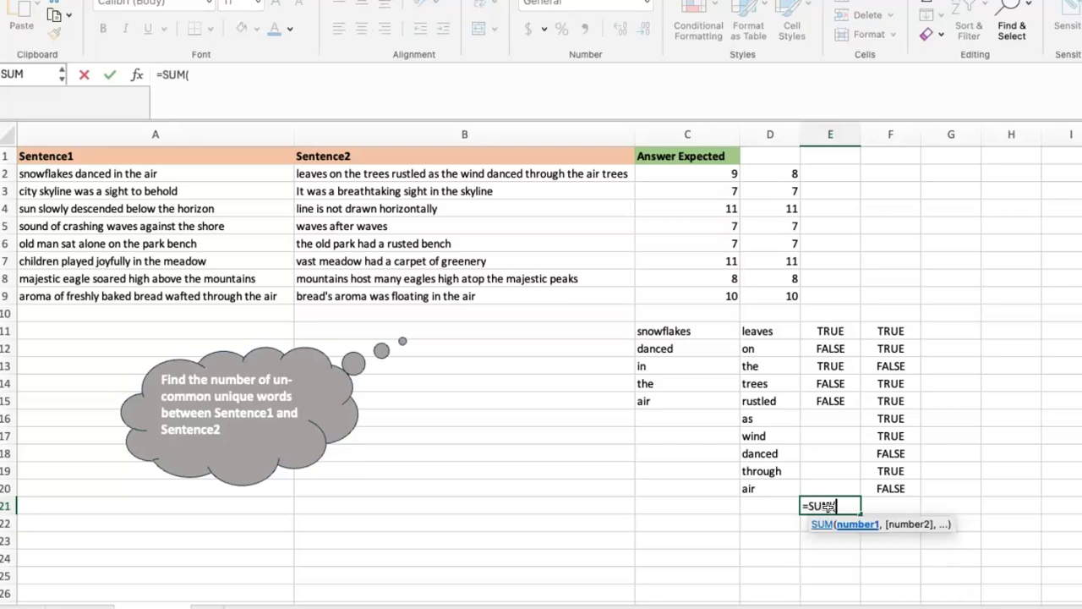
{"action": "type", "text": "--"}
{"action": "left_click_drag", "start_coordinate": [830, 331], "coordinate": [842, 401]}
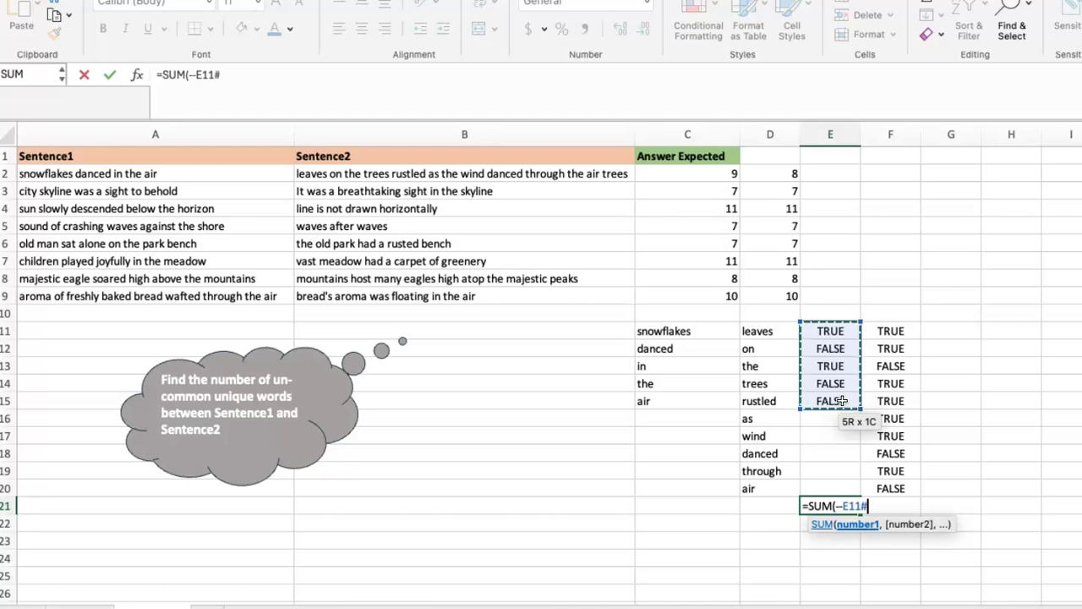
{"action": "type", "text": ")"}
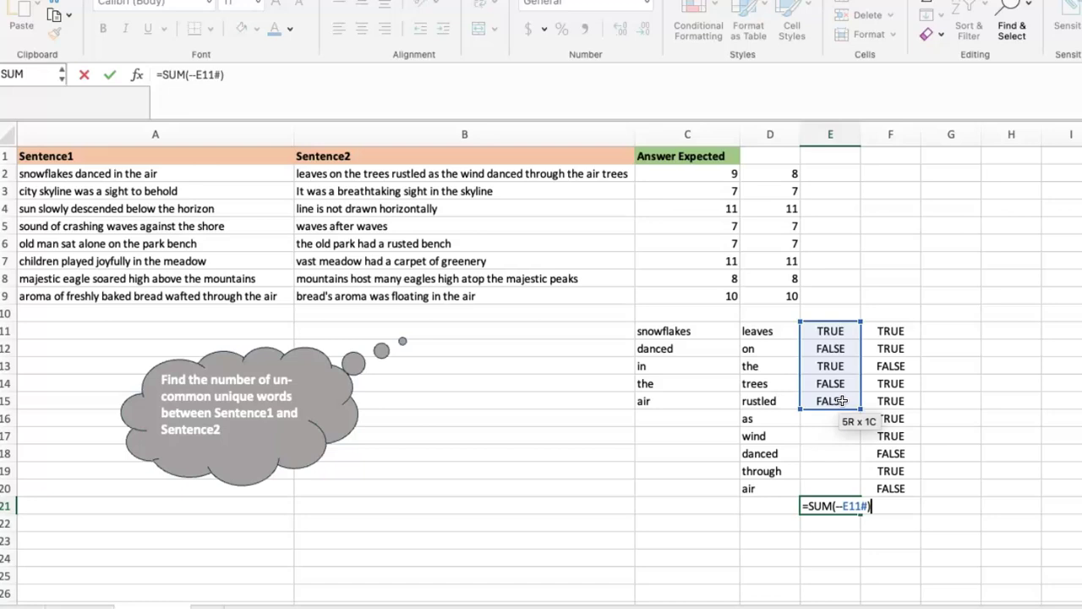
{"action": "key", "text": "Return"}
Step: Enter =SUM(--F11#) in F21 to count Sentence2's TRUE flags, and select both totals in E21:F21
{"action": "key", "text": "Up"}
{"action": "key", "text": "Right"}
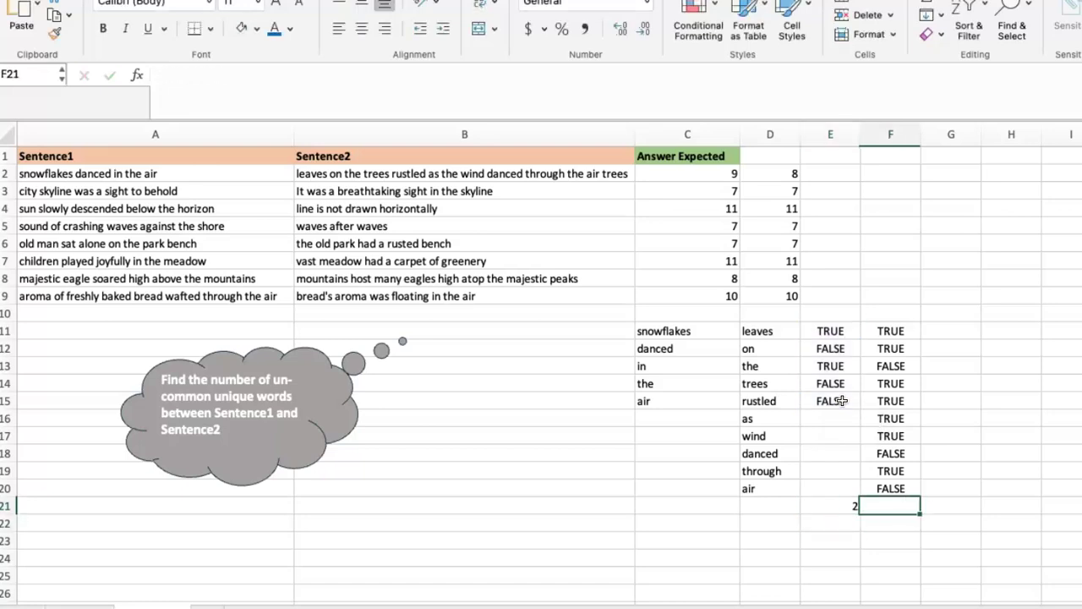
{"action": "type", "text": "=SUM("}
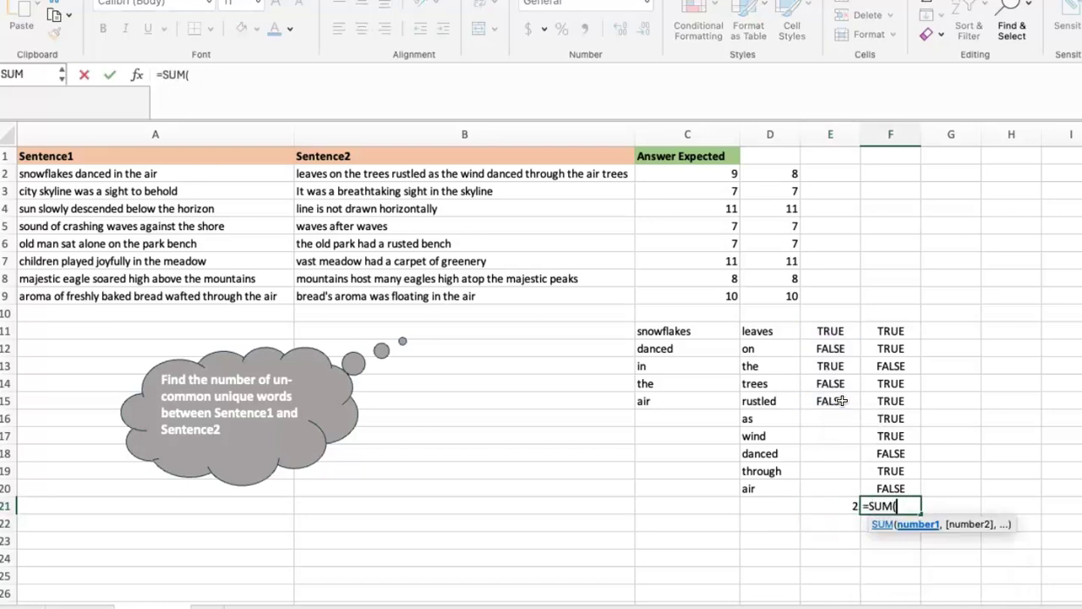
{"action": "type", "text": "--"}
{"action": "key", "text": "Up"}
{"action": "key", "text": "ctrl+shift+Up"}
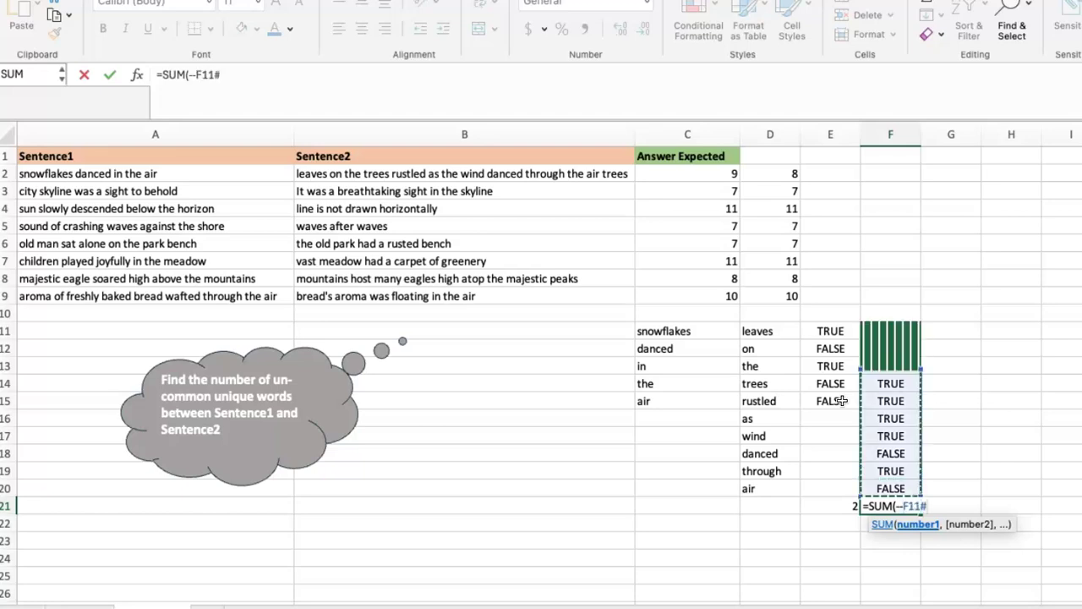
{"action": "type", "text": ")"}
{"action": "key", "text": "Return"}
{"action": "key", "text": "Up"}
{"action": "key", "text": "Left"}
{"action": "key", "text": "shift+Right"}
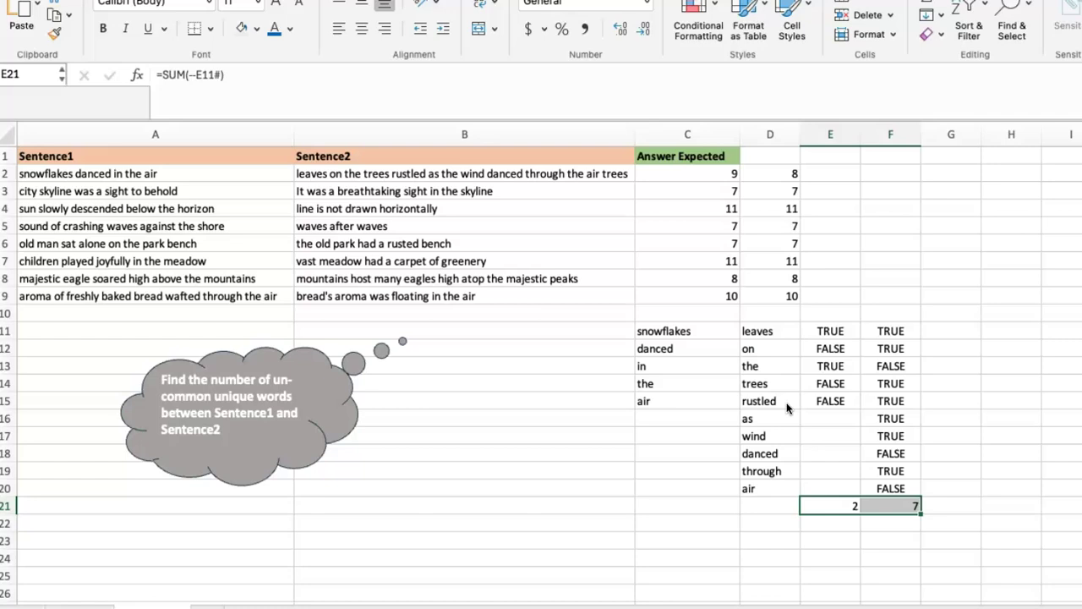
Step: Start a LET formula in E2 that defines a as TEXTSPLIT(A2,," "), splitting Sentence1 into words by row
{"action": "left_click", "coordinate": [834, 172]}
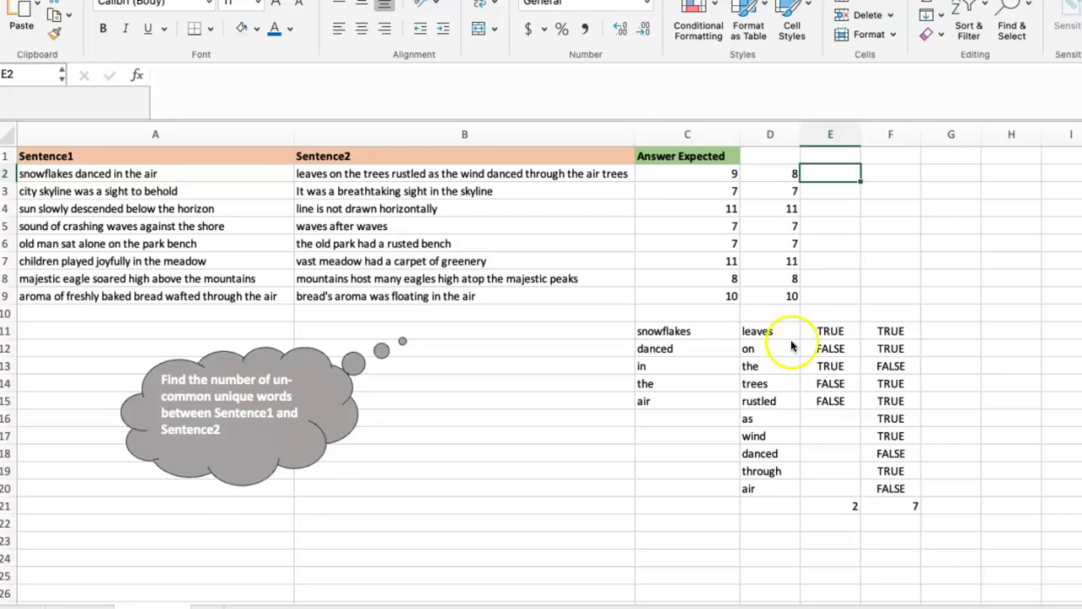
{"action": "type", "text": "=LET("}
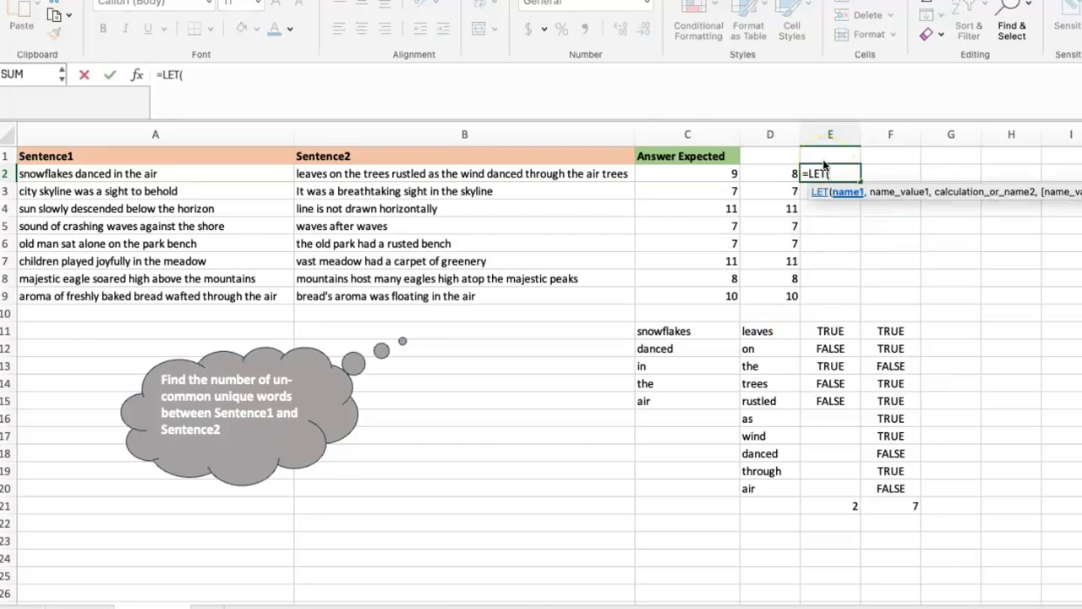
{"action": "type", "text": "a,"}
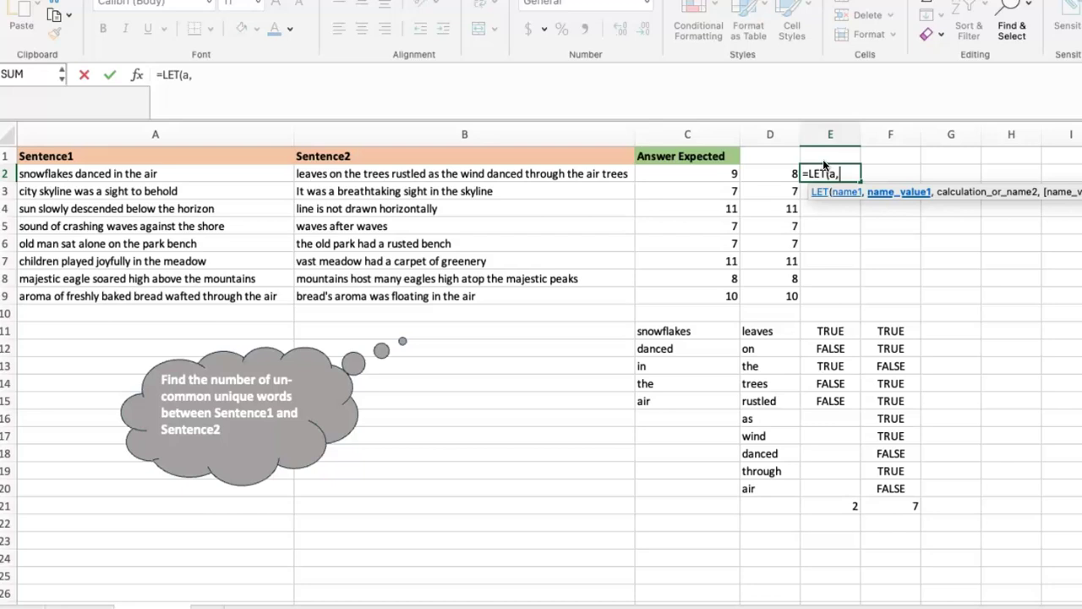
{"action": "type", "text": "textsplit"}
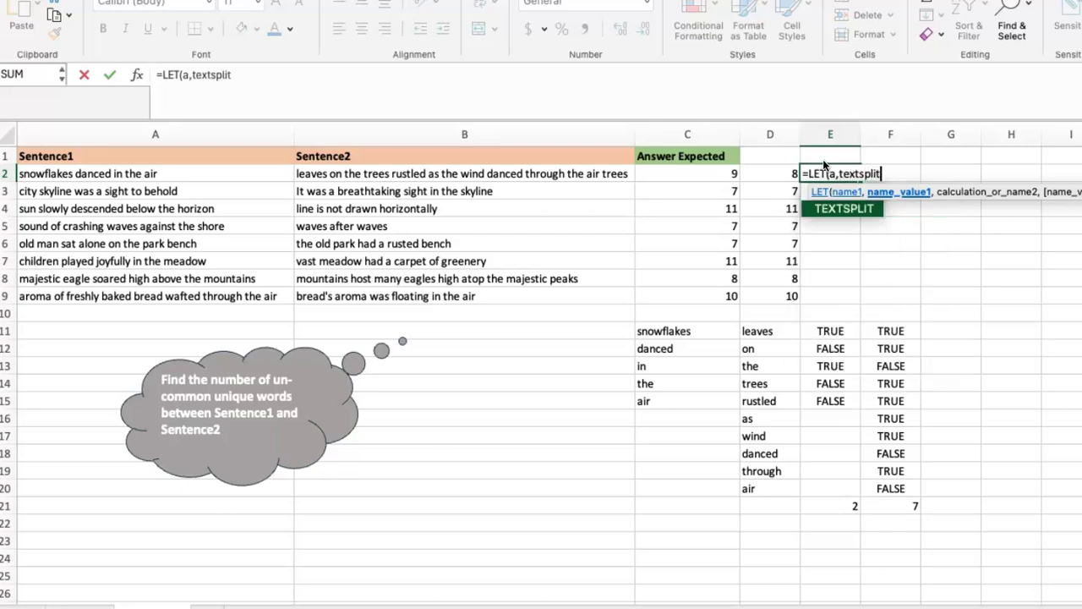
{"action": "key", "text": "Tab"}
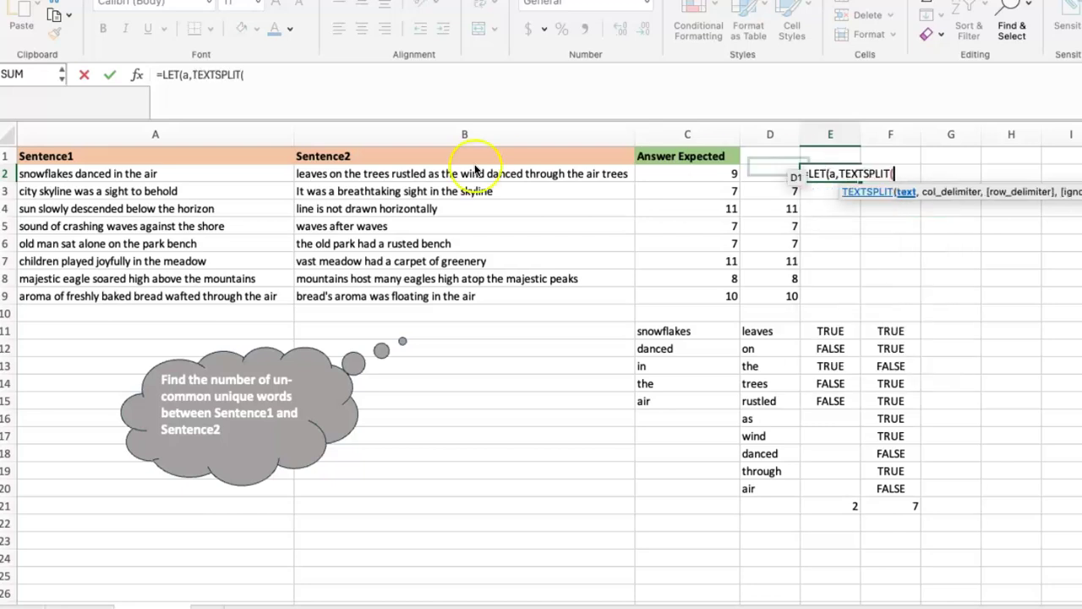
{"action": "left_click", "coordinate": [226, 172]}
{"action": "type", "text": ",,"}
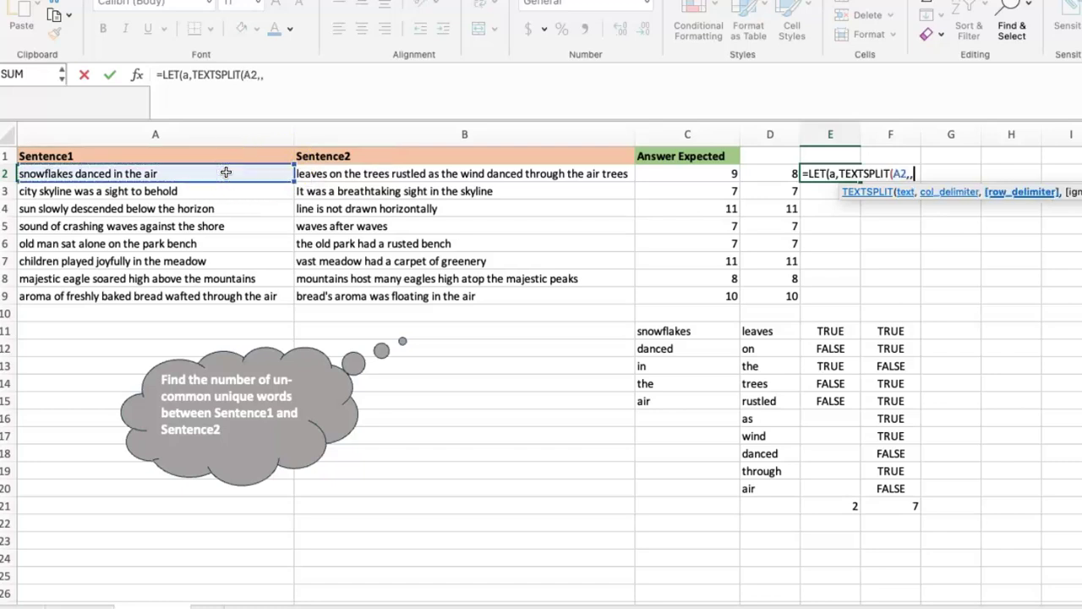
{"action": "type", "text": "\" \")"}
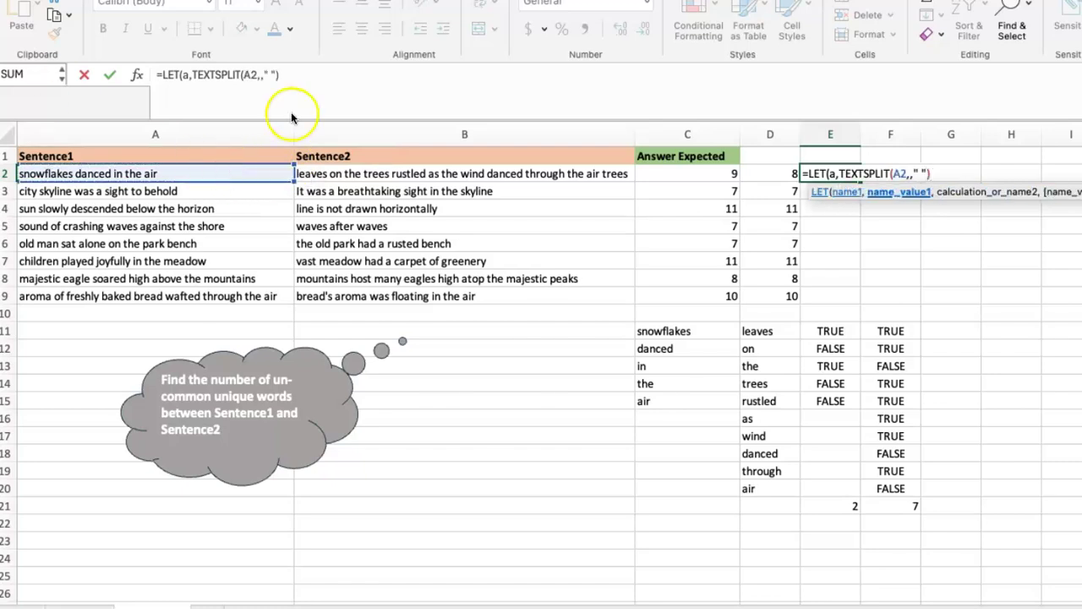
Step: Wrap the TEXTSPLIT of A2 in UNIQUE so that a holds only Sentence1's distinct words
{"action": "left_click", "coordinate": [193, 76]}
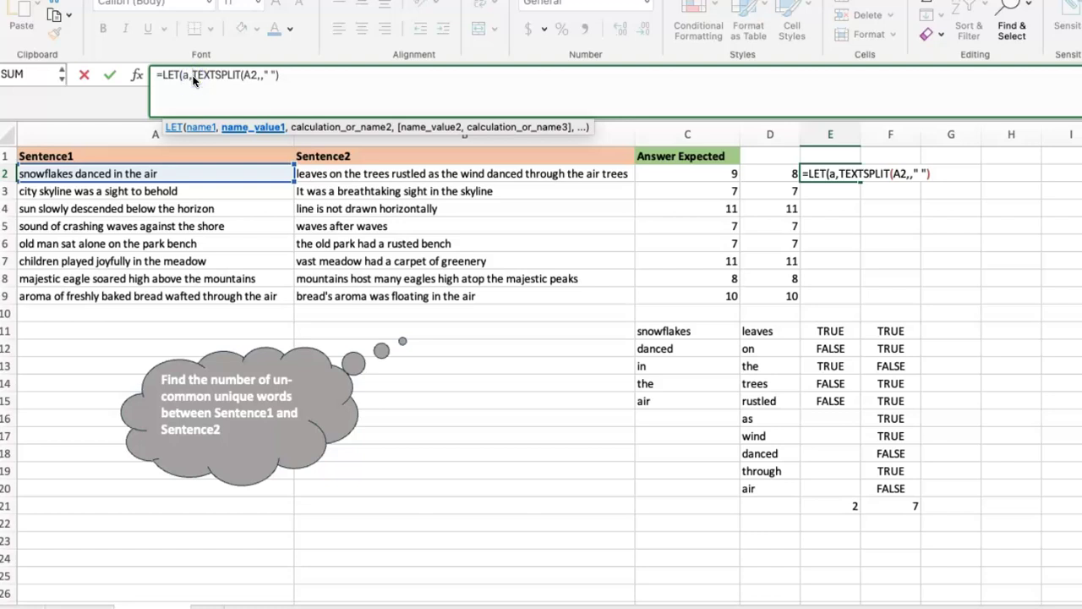
{"action": "type", "text": "unique"}
{"action": "key", "text": "Tab"}
{"action": "left_click", "coordinate": [348, 74]}
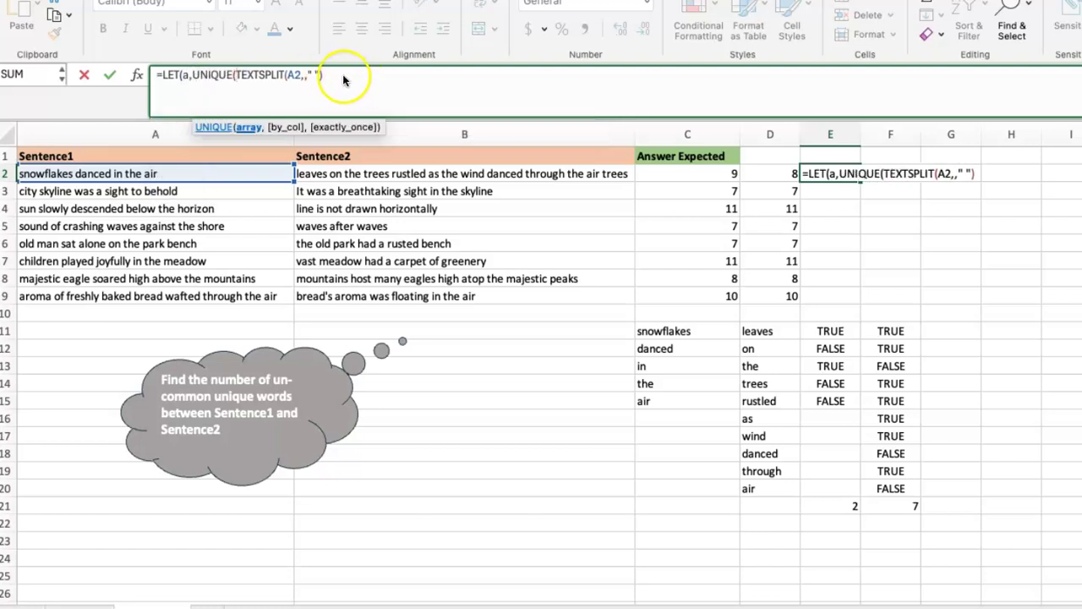
{"action": "type", "text": ")"}
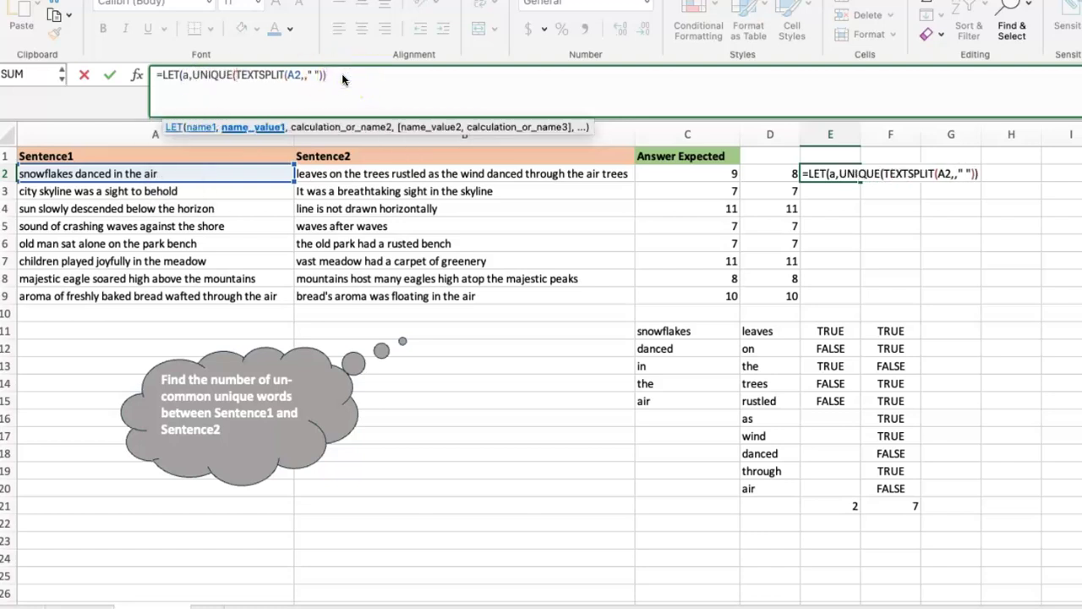
Step: Define b on a new line of the LET formula as UNIQUE(TEXTSPLIT(B2,," ")), reusing a's expression with B2
{"action": "left_click", "coordinate": [357, 73]}
{"action": "type", "text": ","}
{"action": "key", "text": "alt+Return"}
{"action": "type", "text": "b,"}
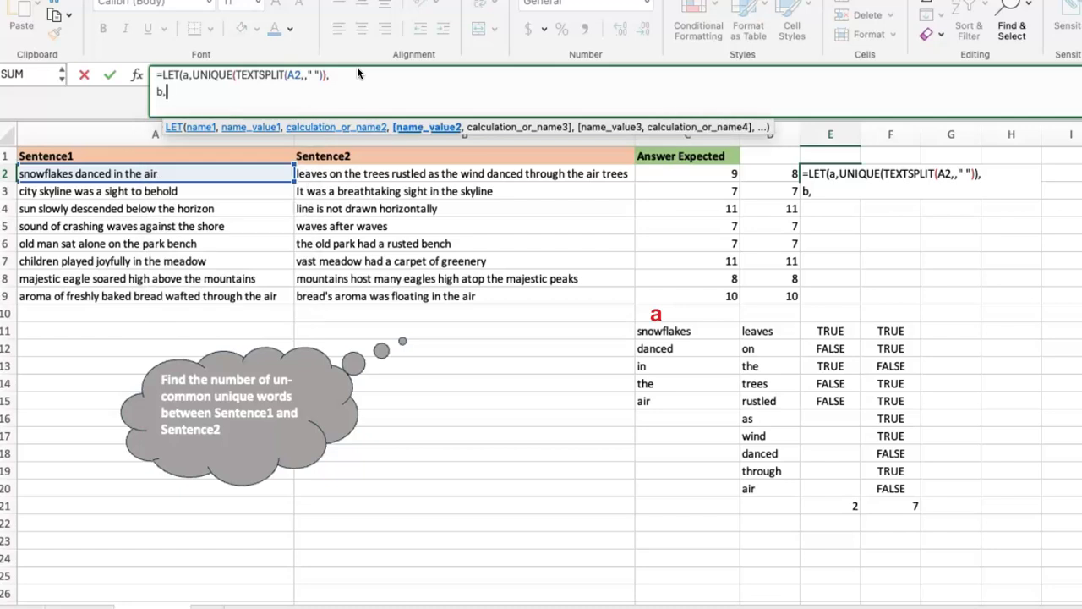
{"action": "left_click_drag", "start_coordinate": [193, 76], "coordinate": [326, 81]}
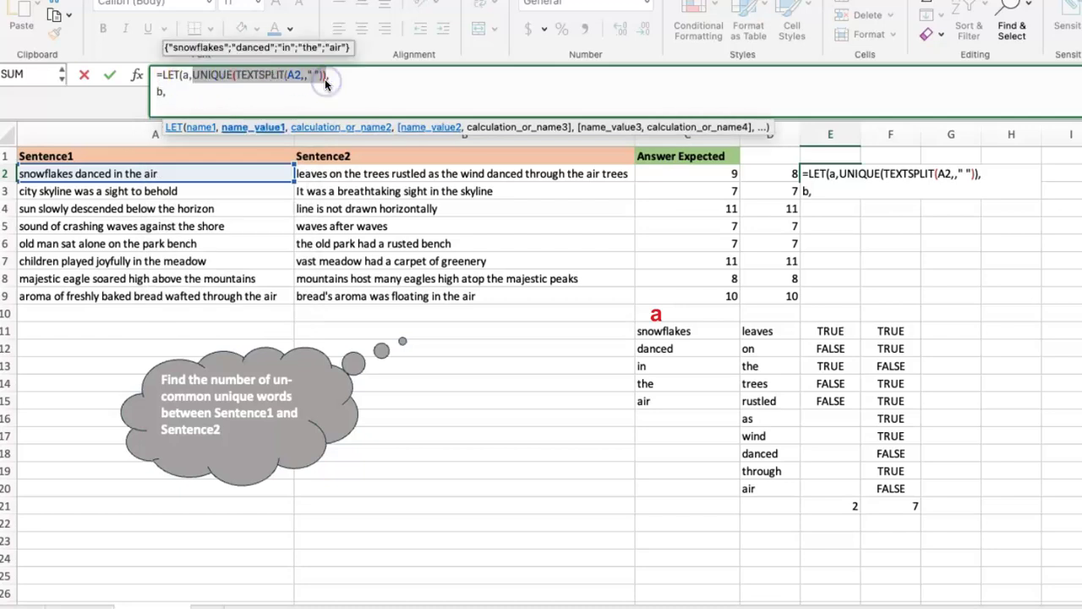
{"action": "key", "text": "ctrl+c"}
{"action": "left_click", "coordinate": [193, 93]}
{"action": "key", "text": "ctrl+v"}
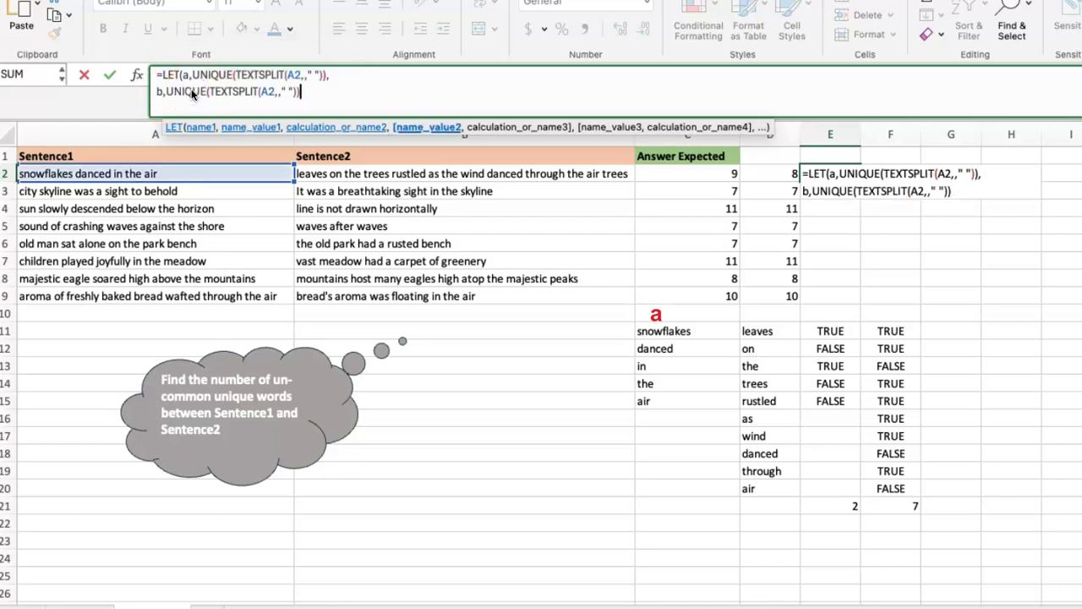
{"action": "double_click", "coordinate": [267, 93]}
{"action": "type", "text": "B2"}
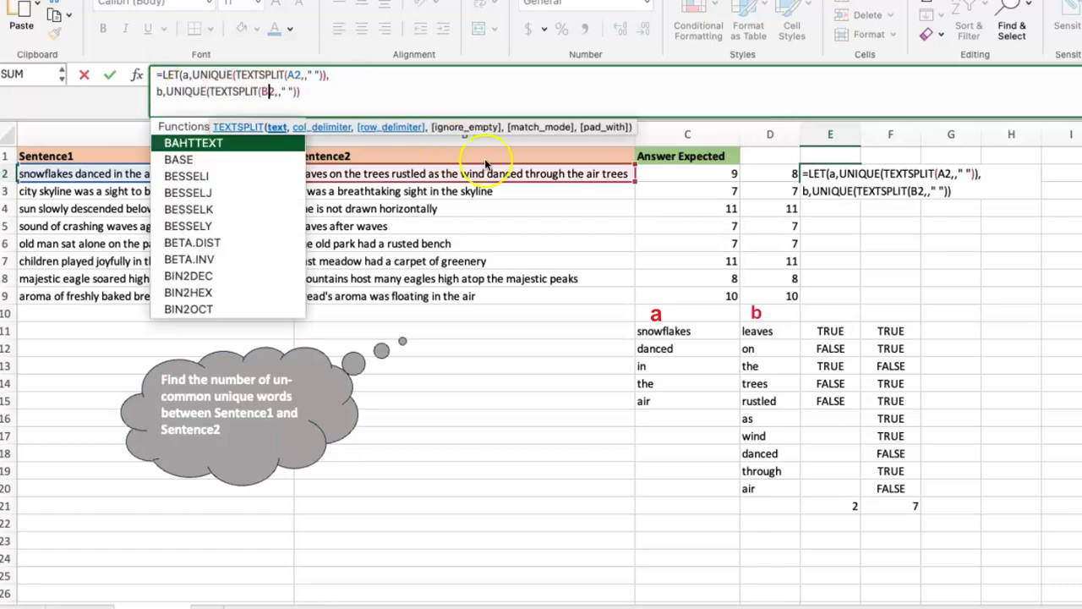
{"action": "left_click", "coordinate": [313, 91]}
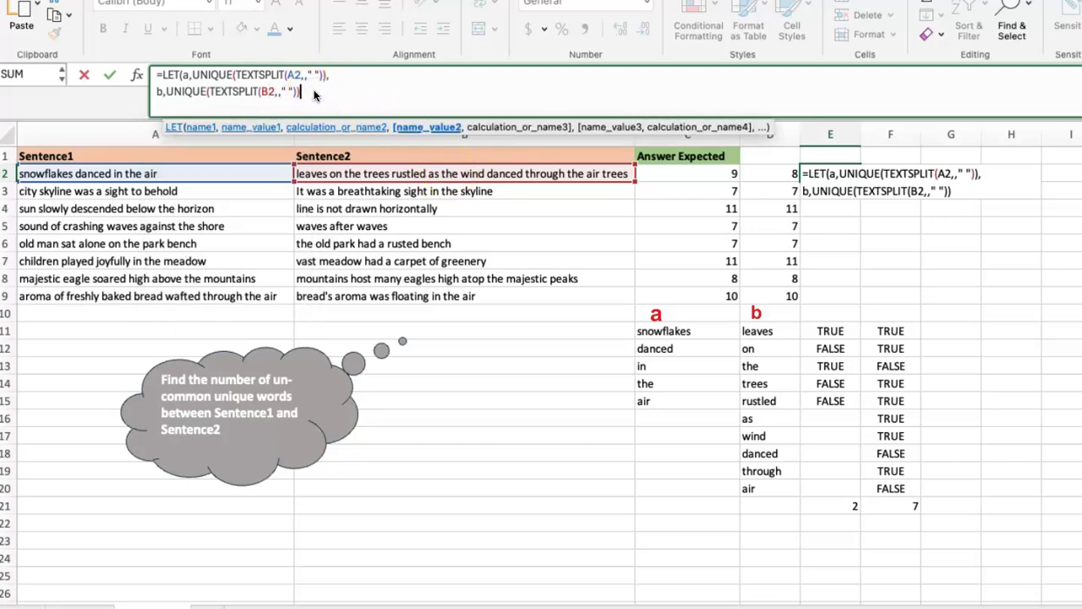
{"action": "left_click", "coordinate": [326, 98]}
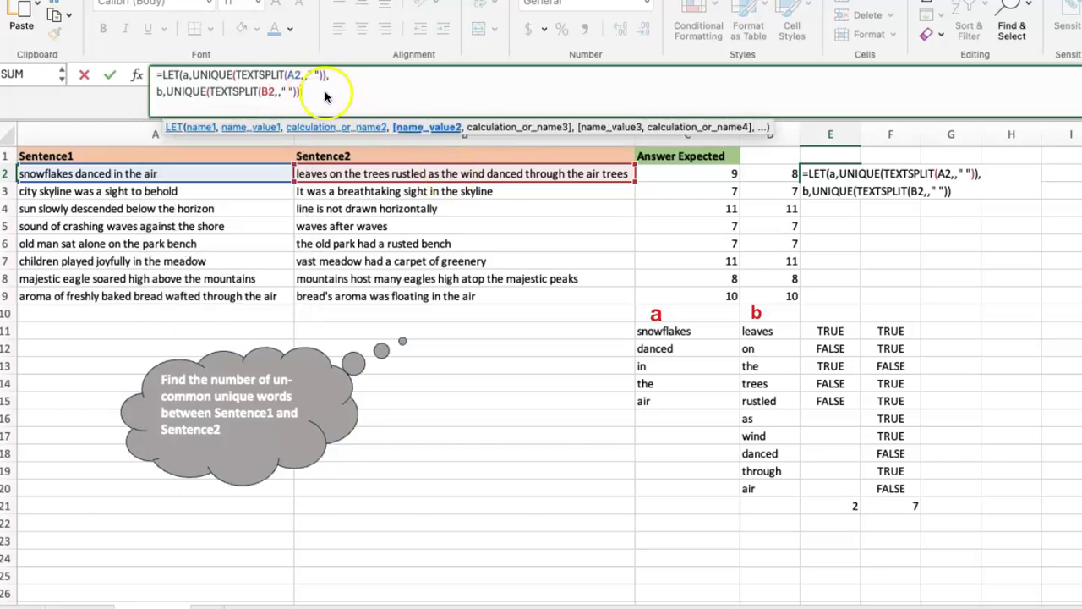
Step: Add a new line to the LET formula defining c as XMATCH(a,b)
{"action": "type", "text": ","}
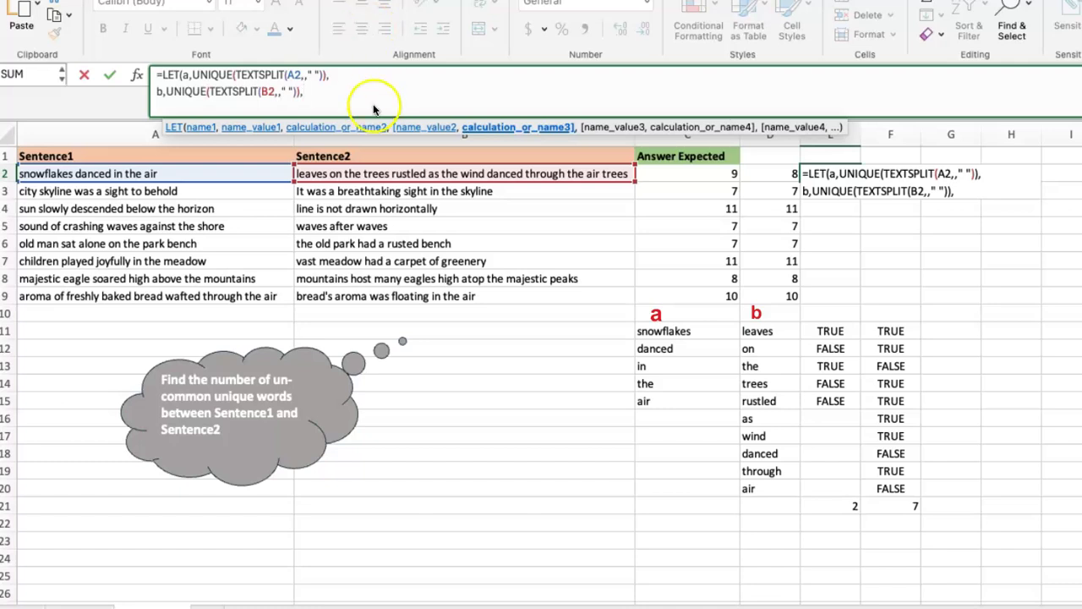
{"action": "key", "text": "alt+Return"}
{"action": "type", "text": "c,"}
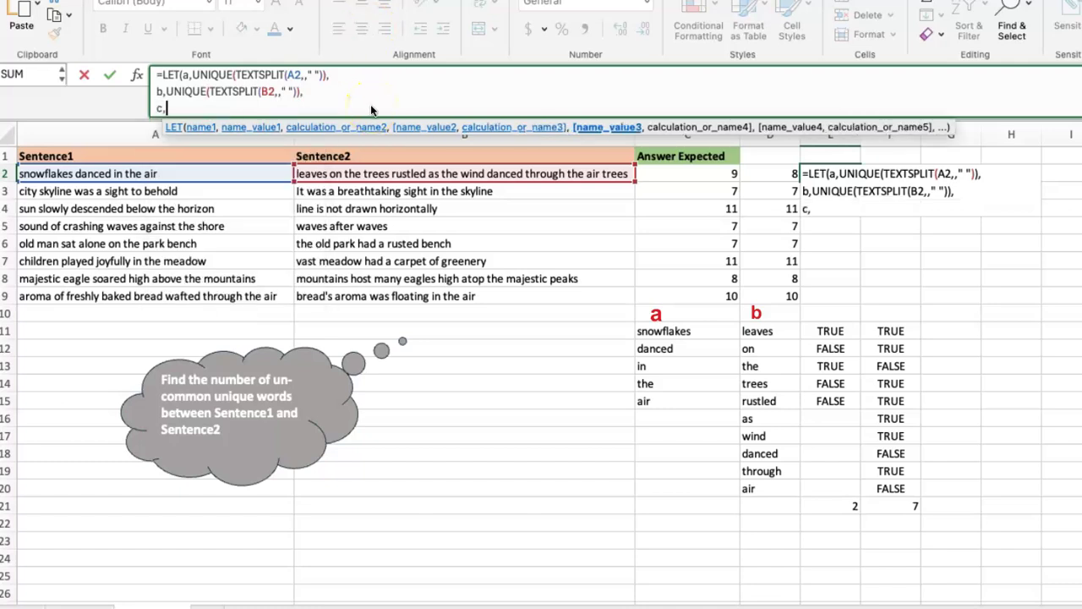
{"action": "type", "text": "xmatch"}
{"action": "key", "text": "Tab"}
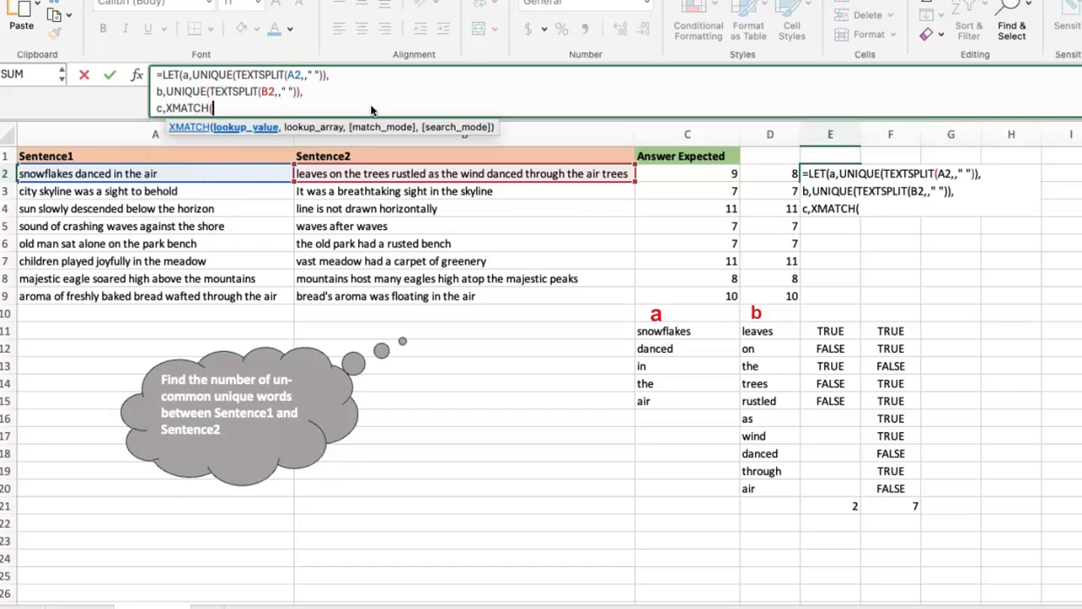
{"action": "type", "text": "a,"}
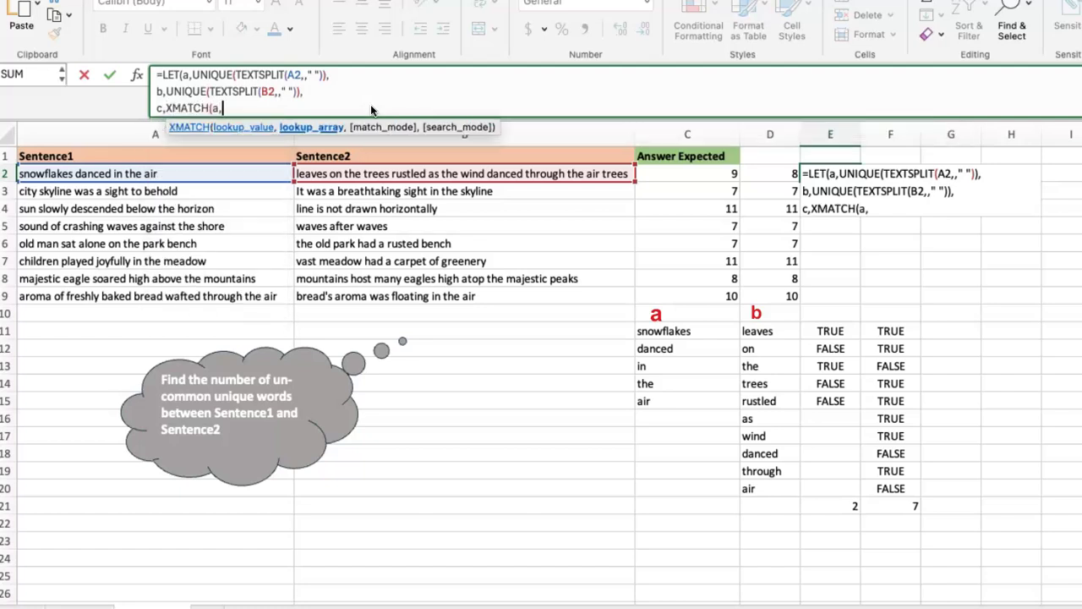
{"action": "type", "text": "b"}
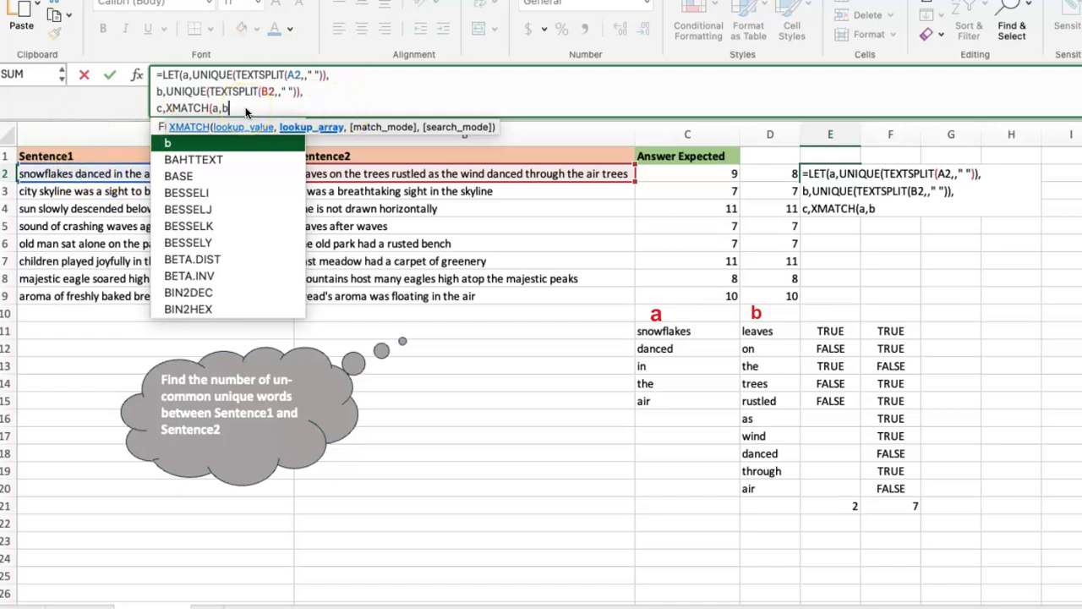
{"action": "type", "text": ")"}
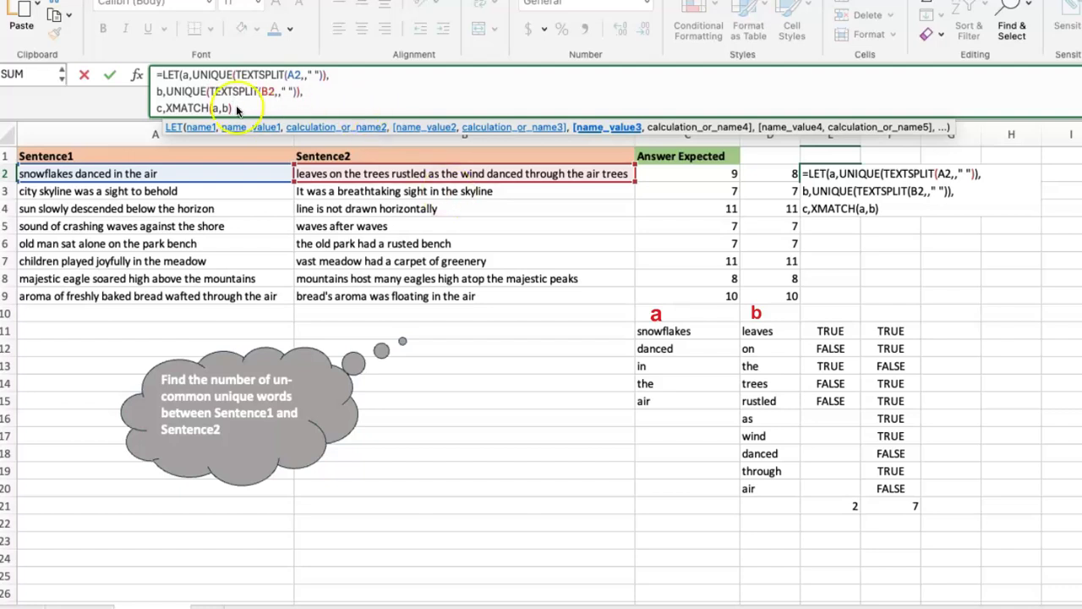
Step: Wrap c's XMATCH(a,b) in ISNA to flag Sentence1 words missing from Sentence2
{"action": "left_click", "coordinate": [166, 108]}
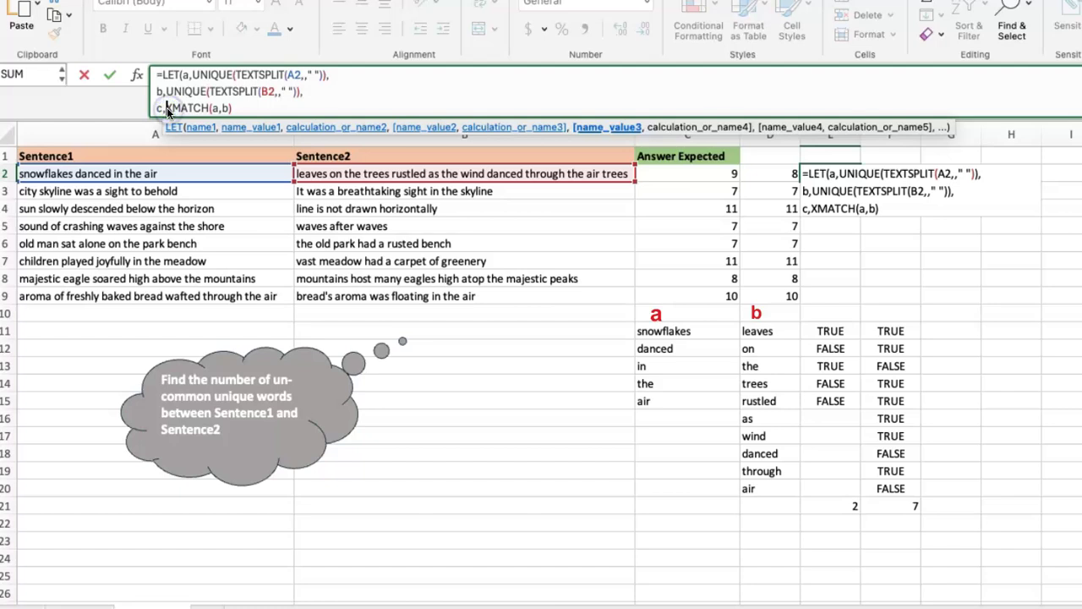
{"action": "type", "text": "isna"}
{"action": "key", "text": "Tab"}
{"action": "left_click", "coordinate": [276, 109]}
{"action": "type", "text": ")"}
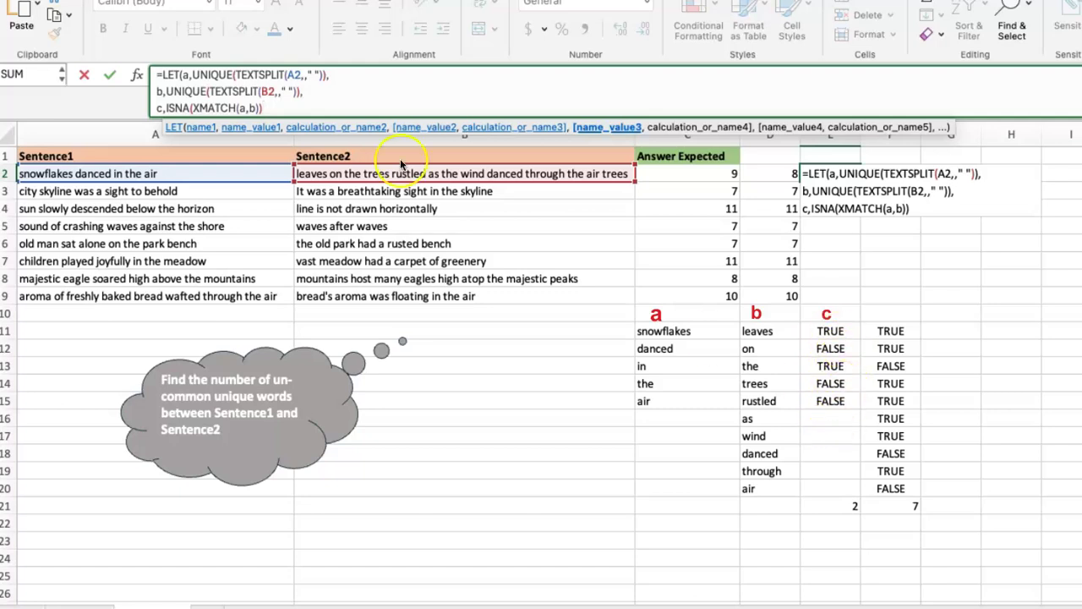
Step: Define d on a new line as ISNA(XMATCH(b,a)) to flag Sentence2 words missing from Sentence1
{"action": "type", "text": ","}
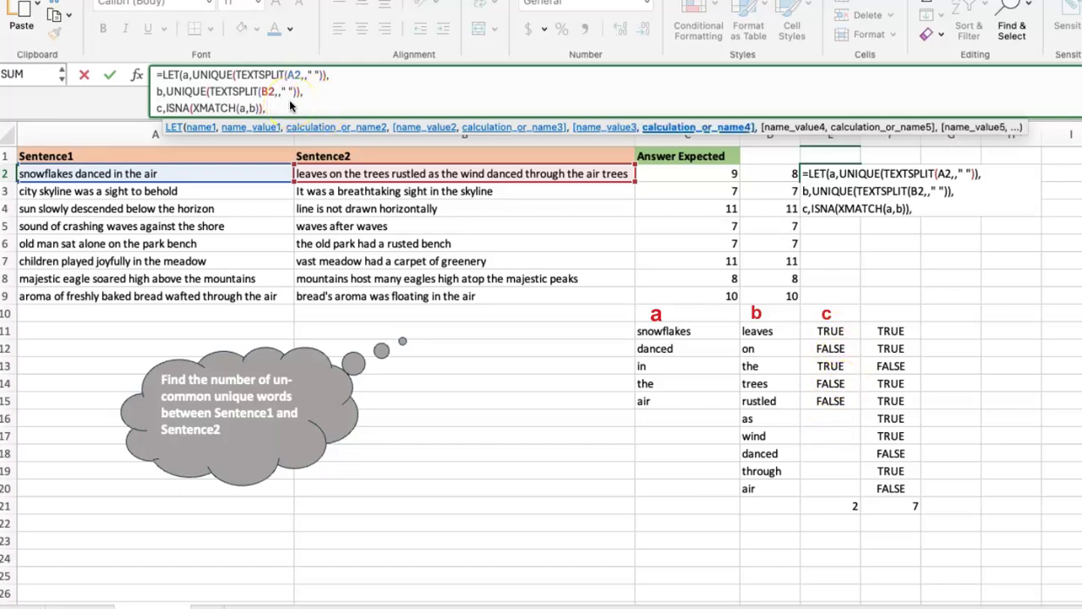
{"action": "key", "text": "alt+Return"}
{"action": "type", "text": ","}
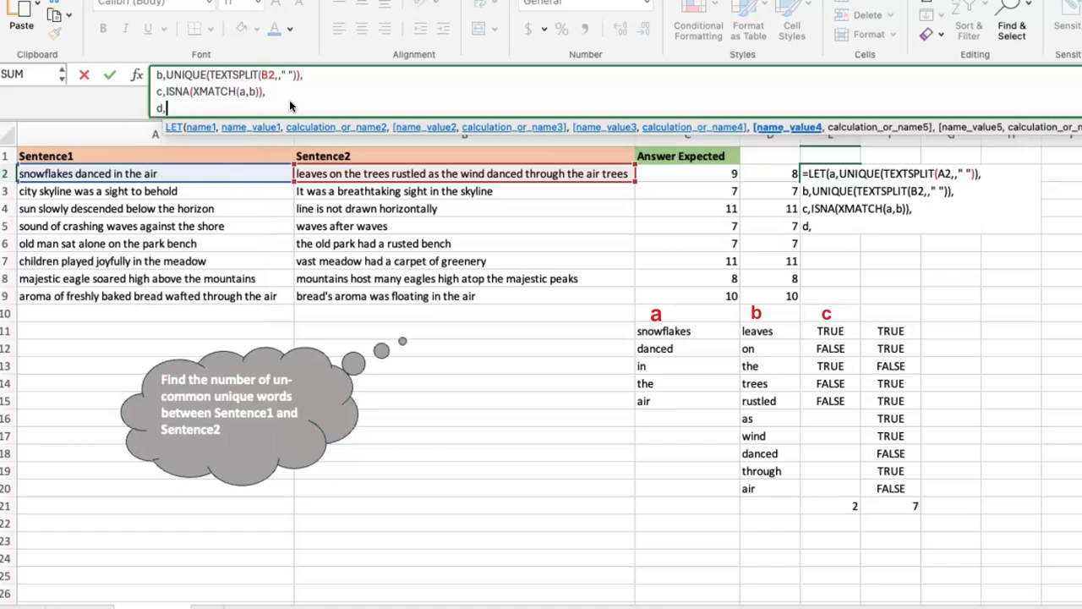
{"action": "type", "text": "isna"}
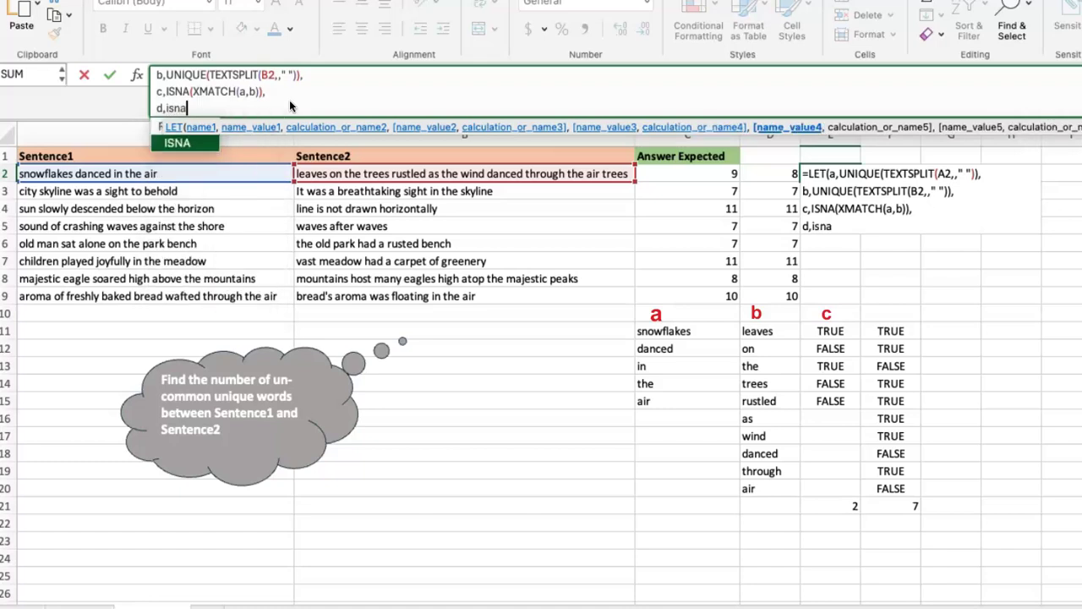
{"action": "type", "text": "("}
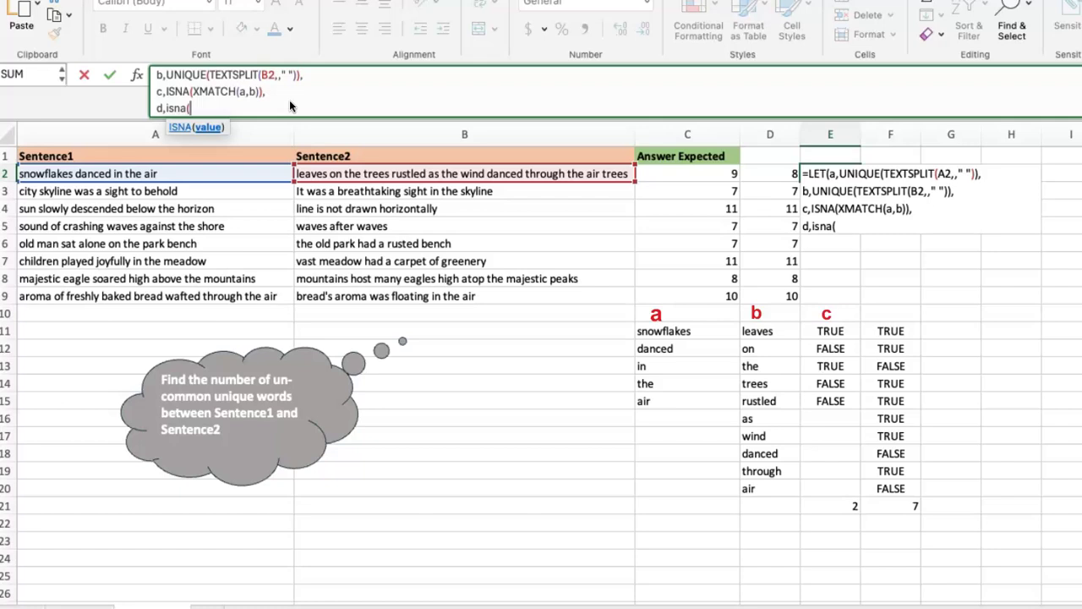
{"action": "type", "text": "xmatch"}
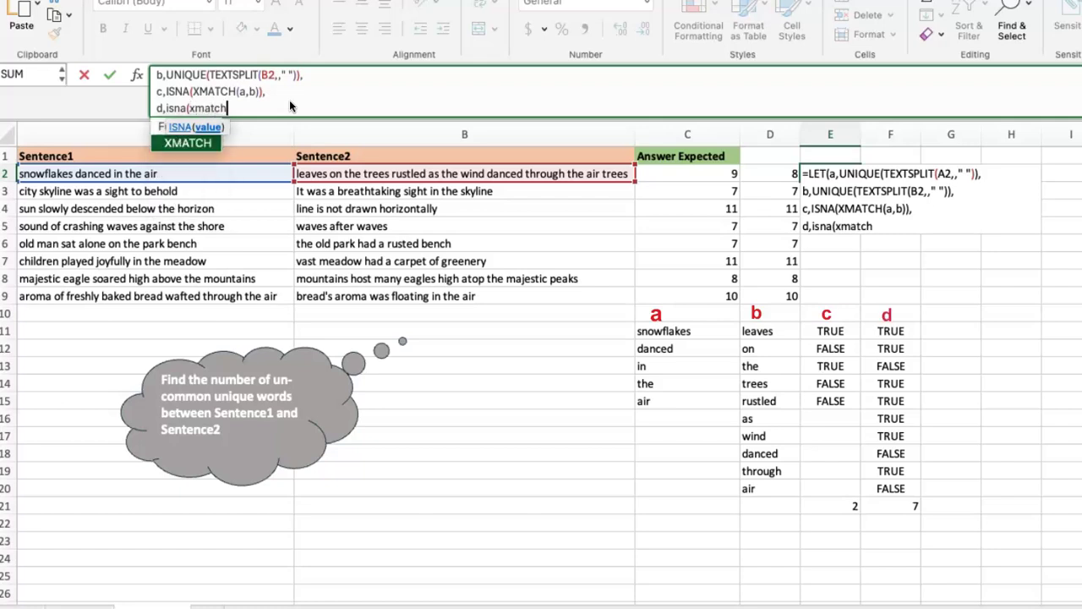
{"action": "key", "text": "Tab"}
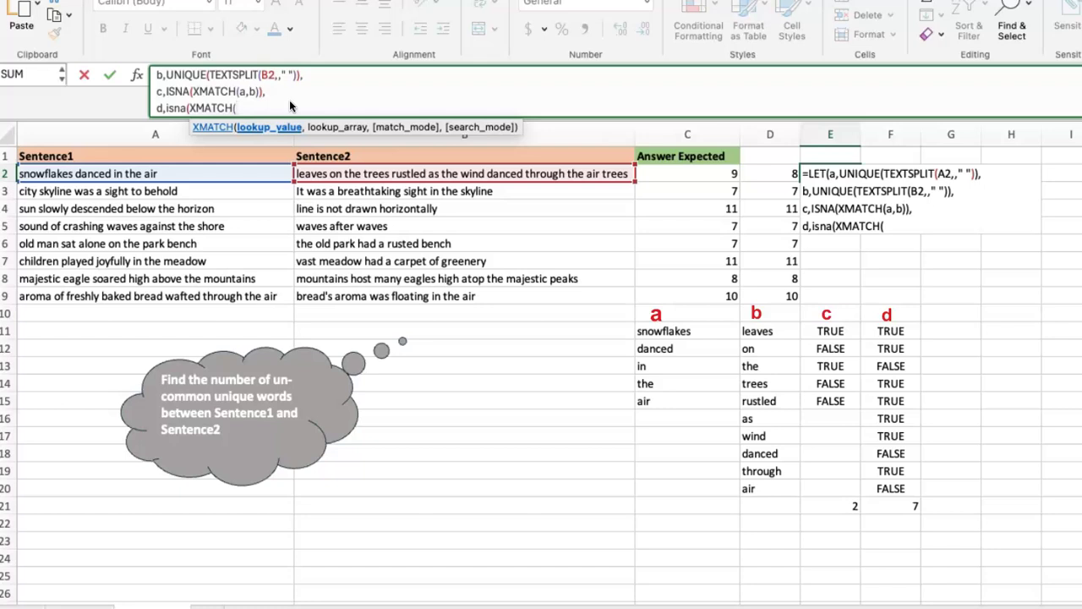
{"action": "type", "text": "b,a"}
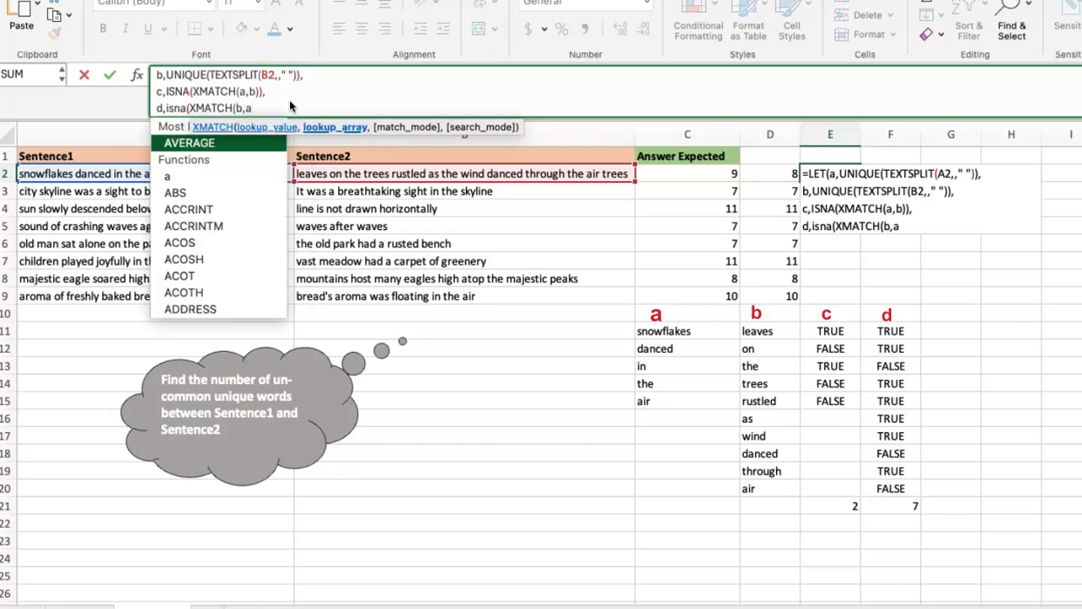
{"action": "type", "text": "))"}
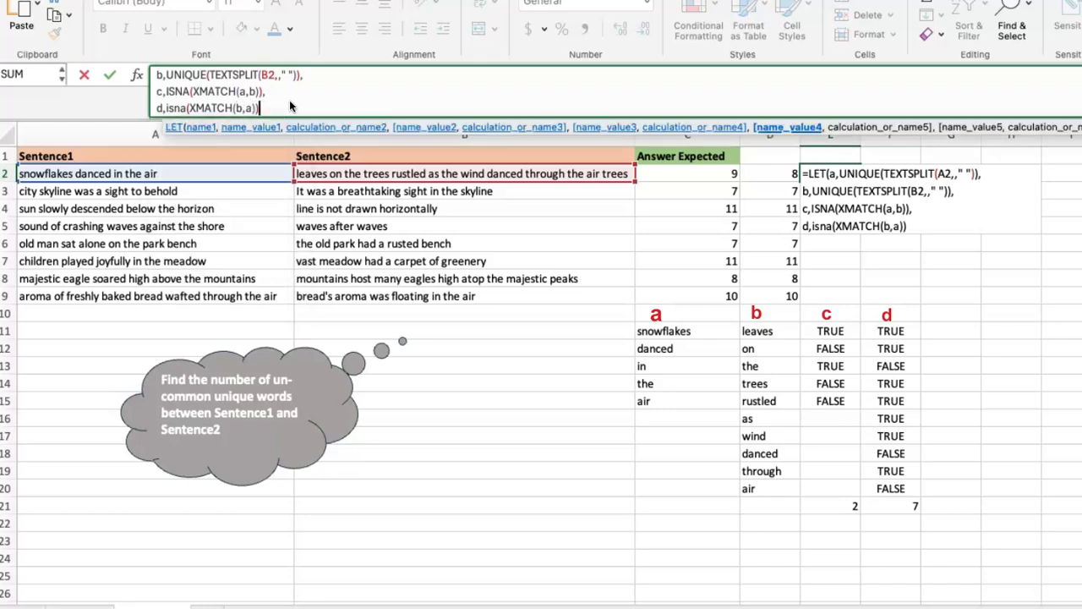
Step: Finish the LET formula in E2 with SUM(--c)+SUM(--d) as its final calculation on a new line
{"action": "type", "text": ","}
{"action": "key", "text": "ctrl+alt+Return"}
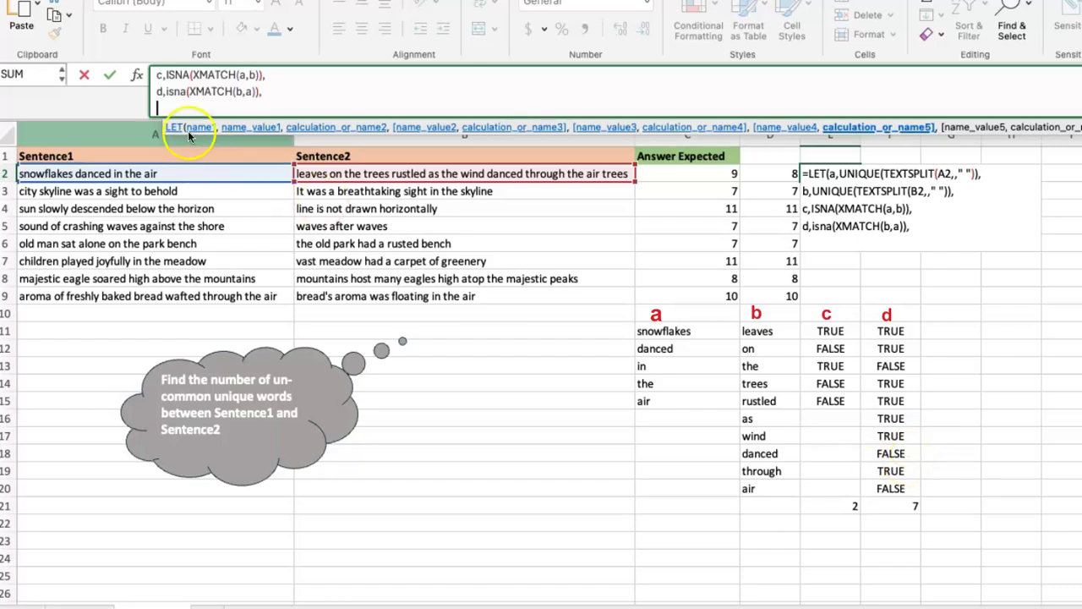
{"action": "type", "text": "su"}
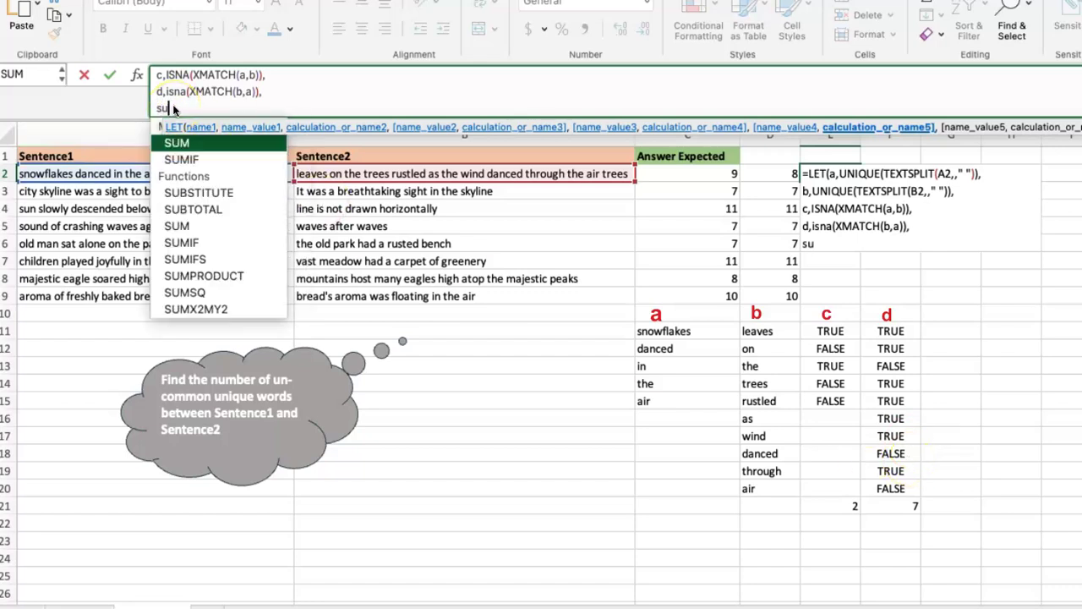
{"action": "type", "text": "m(--"}
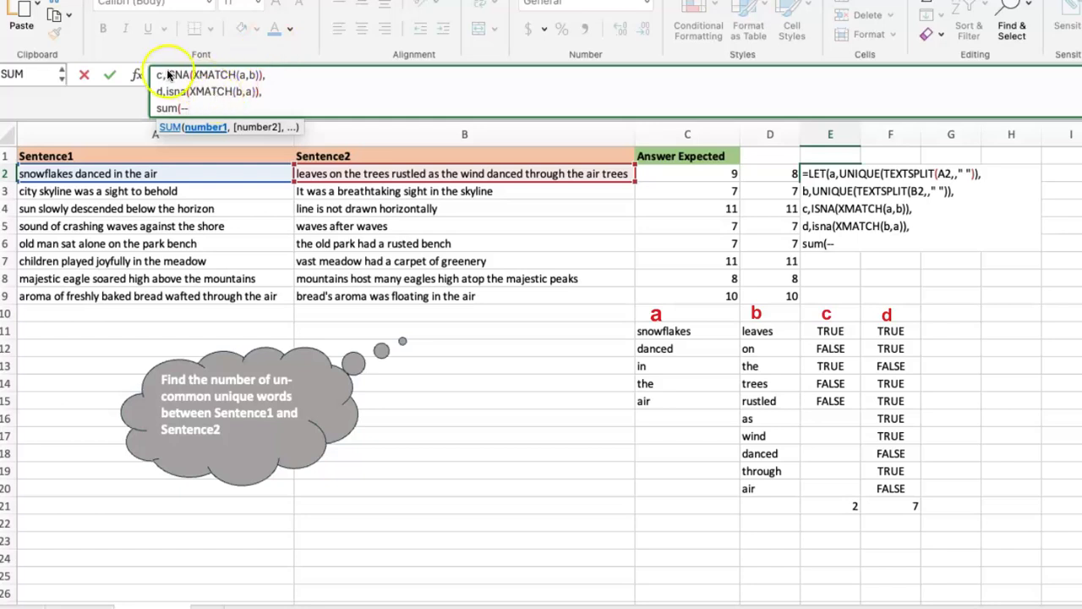
{"action": "type", "text": "c"}
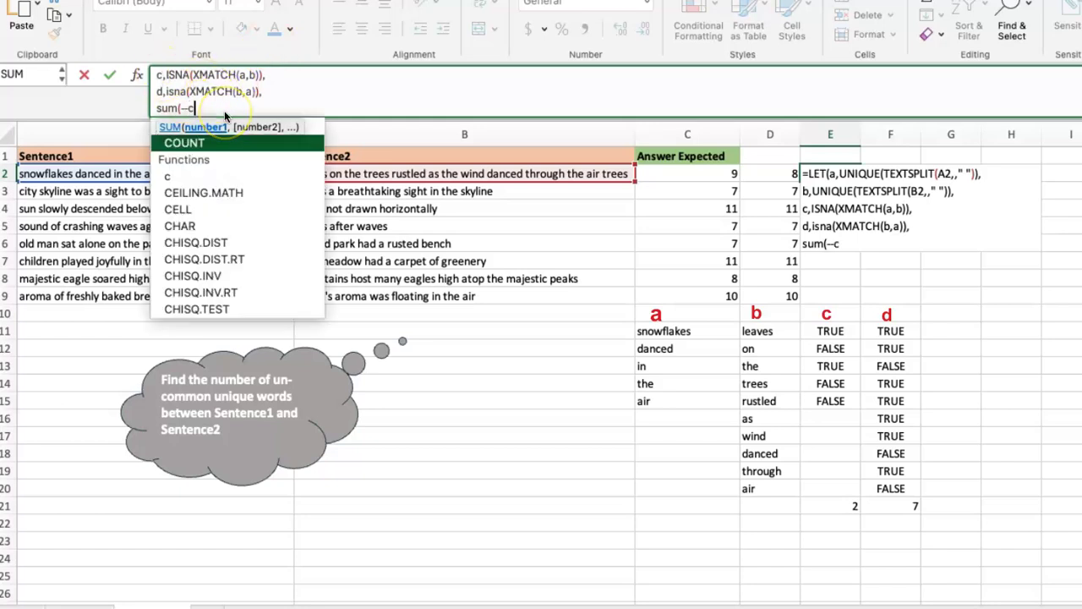
{"action": "type", "text": ")+sum(--d)"}
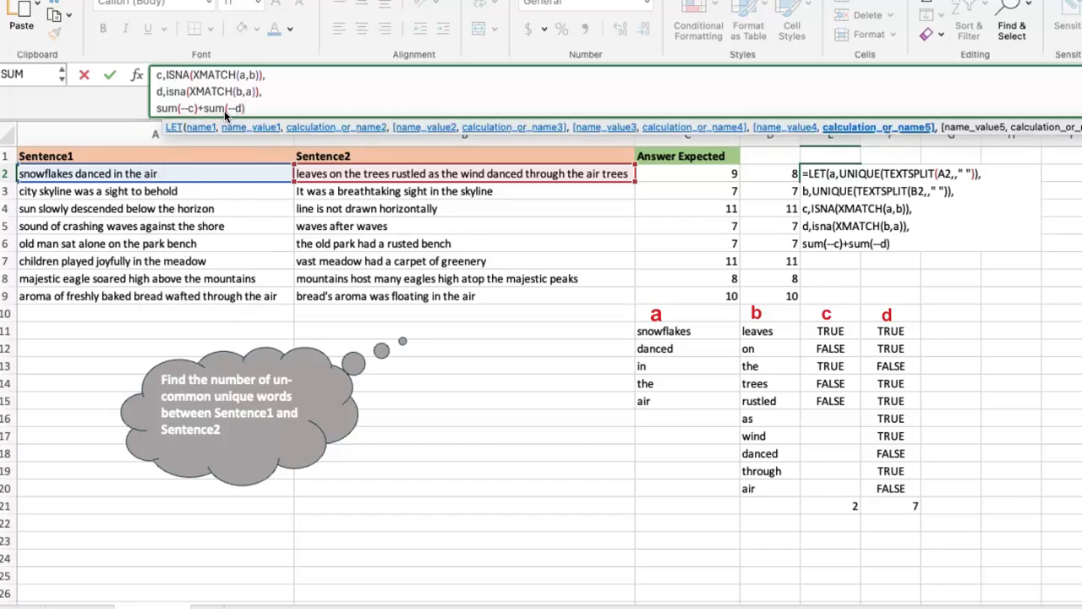
{"action": "type", "text": ")"}
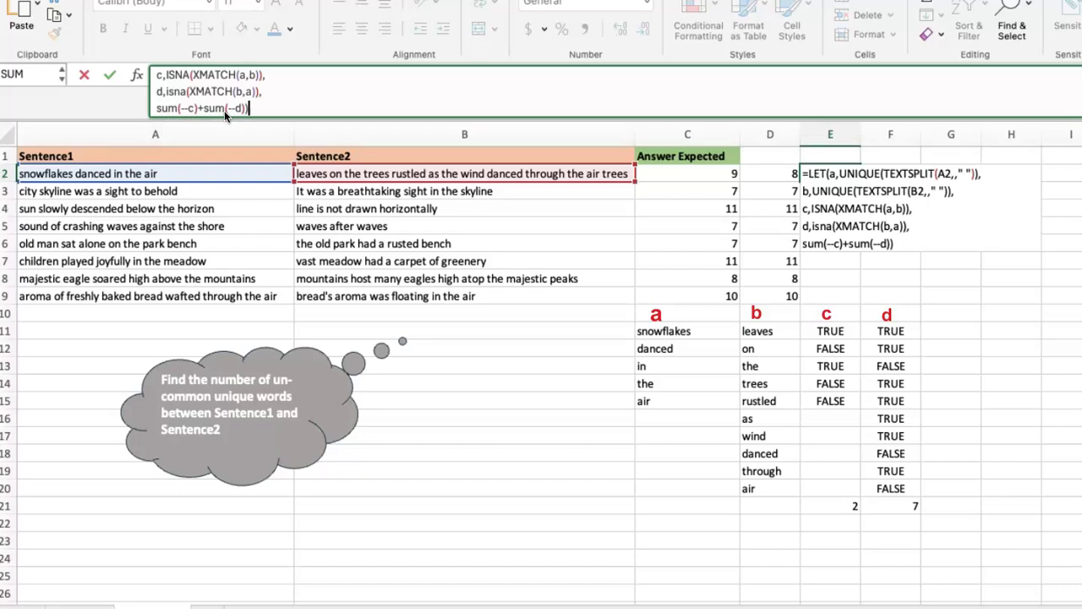
{"action": "key", "text": "Return"}
{"action": "key", "text": "Up"}
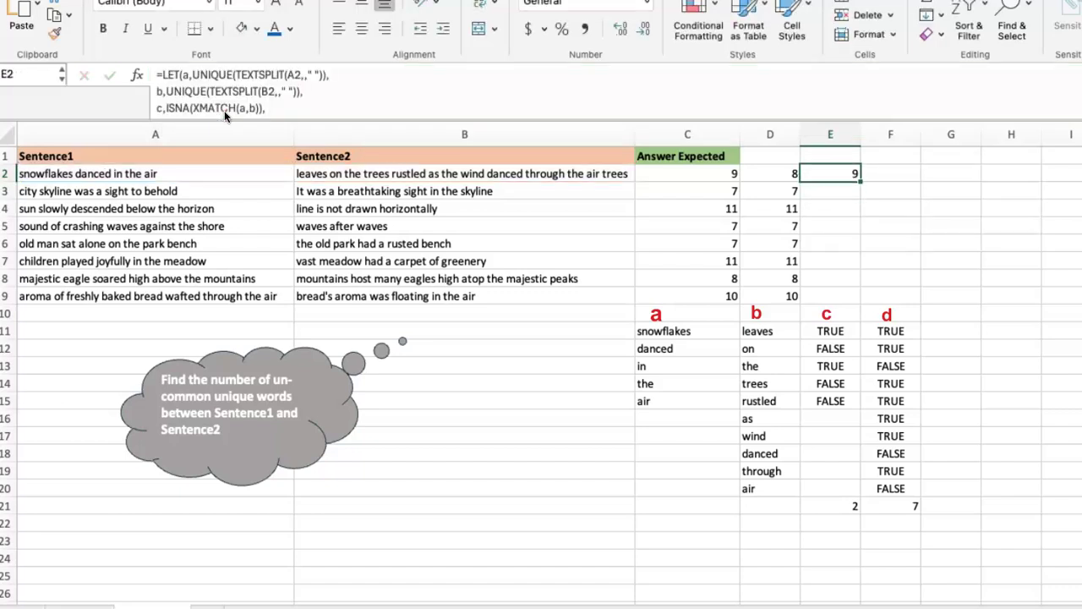
Step: Try filling E2's formula down to E9, and clear the copies from E3:E9
{"action": "double_click", "coordinate": [861, 182]}
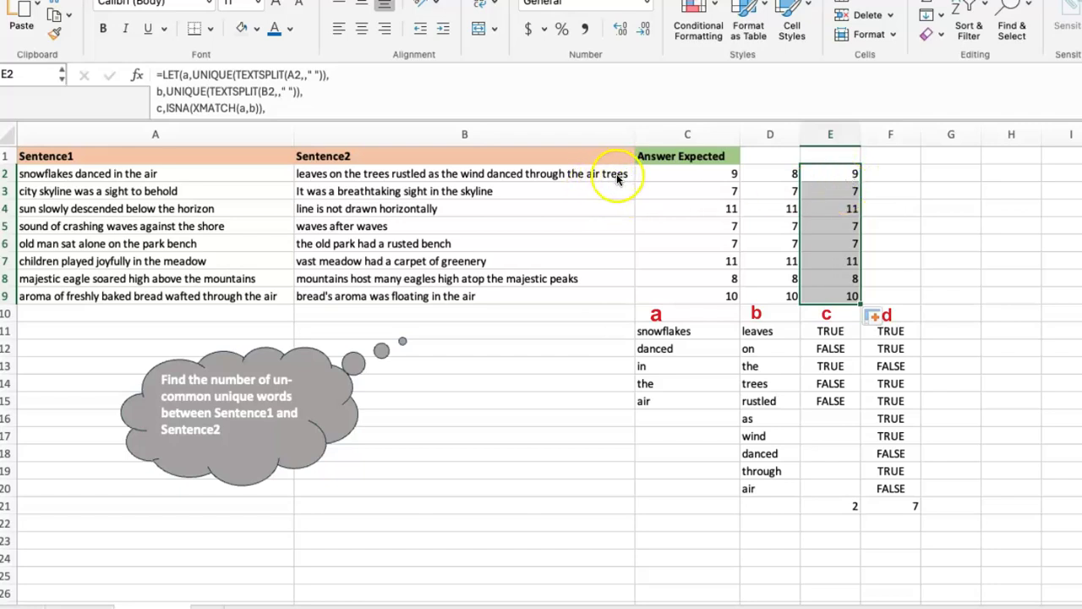
{"action": "left_click", "coordinate": [834, 173]}
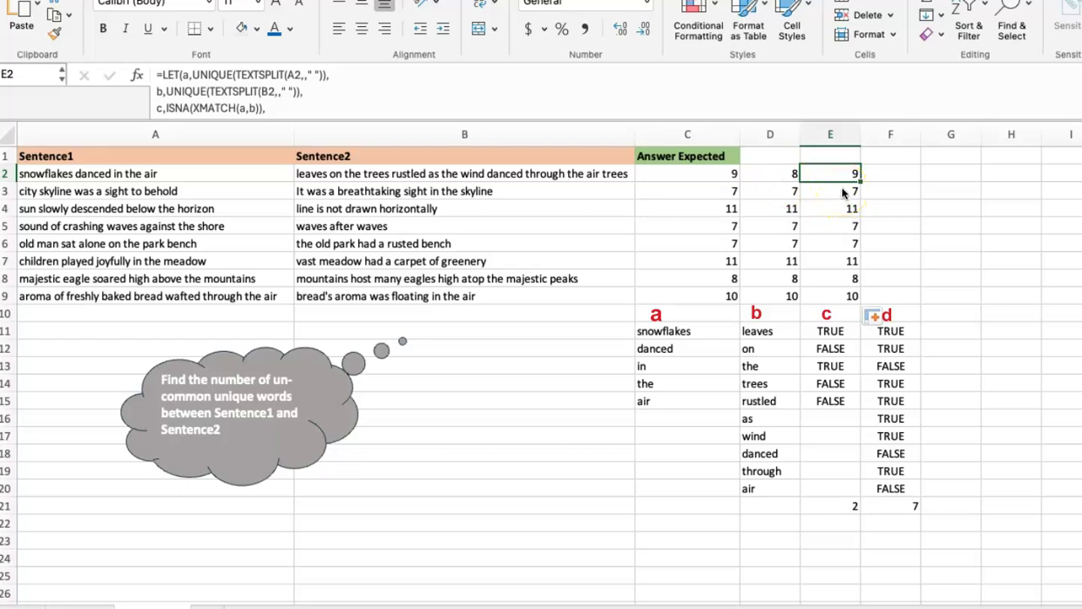
{"action": "left_click", "coordinate": [844, 193]}
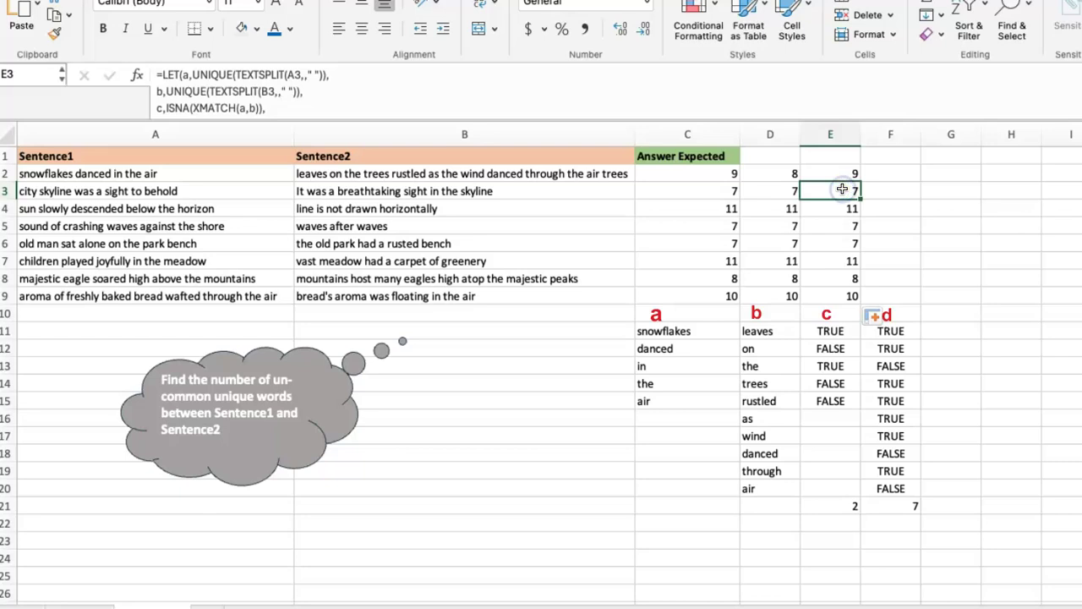
{"action": "key", "text": "ctrl+shift+Down"}
{"action": "key", "text": "Delete"}
{"action": "key", "text": "Up"}
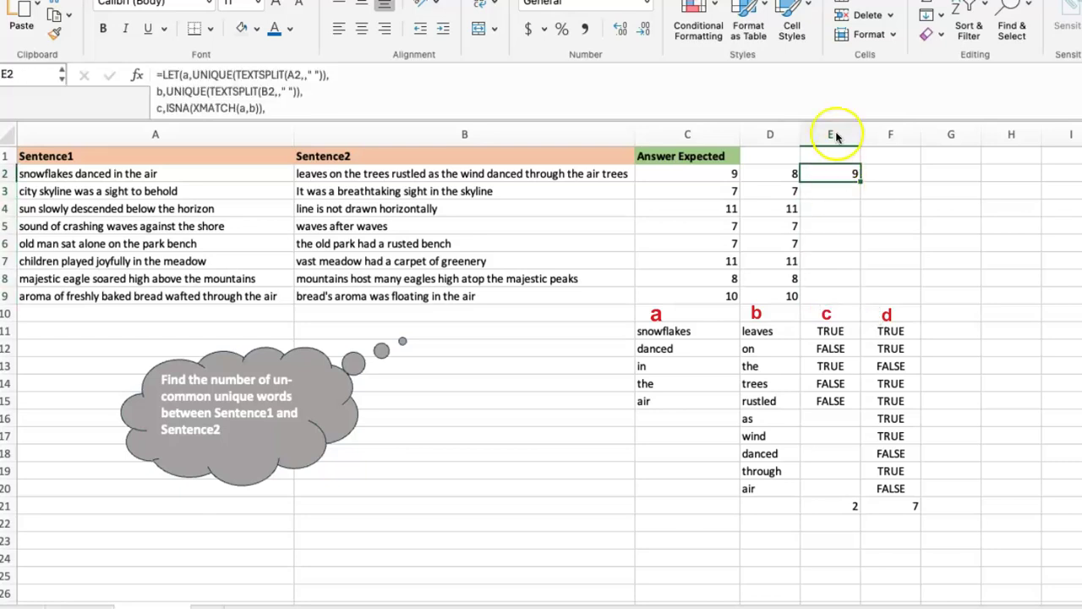
Step: Insert MAP on its own line ahead of LET in E2's formula, with A2:A9 and B2:B9 as its arrays
{"action": "left_click_drag", "start_coordinate": [880, 127], "coordinate": [885, 161]}
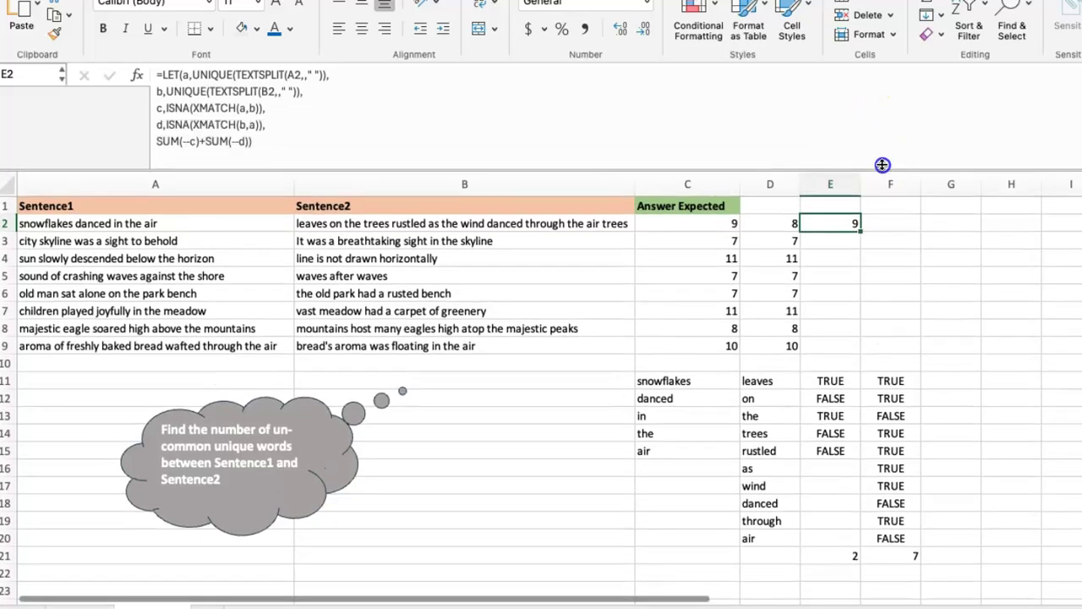
{"action": "left_click", "coordinate": [159, 77]}
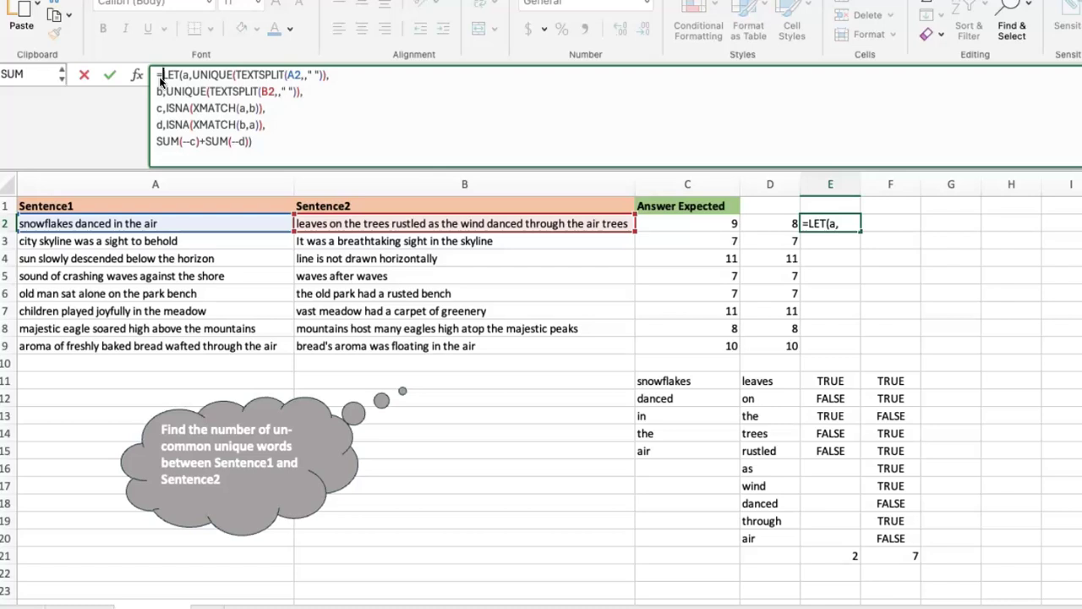
{"action": "key", "text": "alt+Return"}
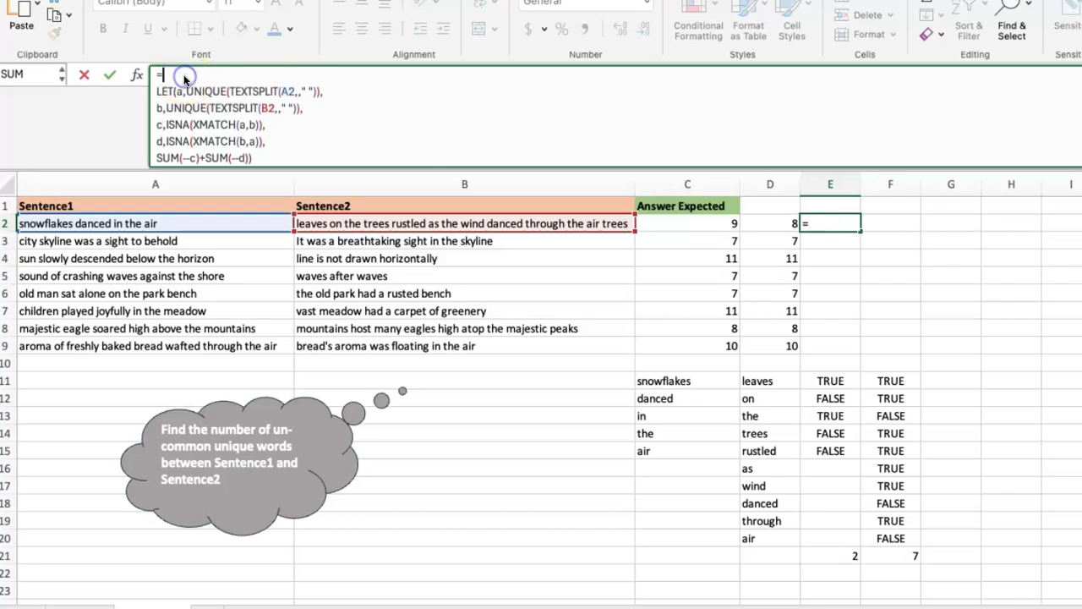
{"action": "type", "text": "Map"}
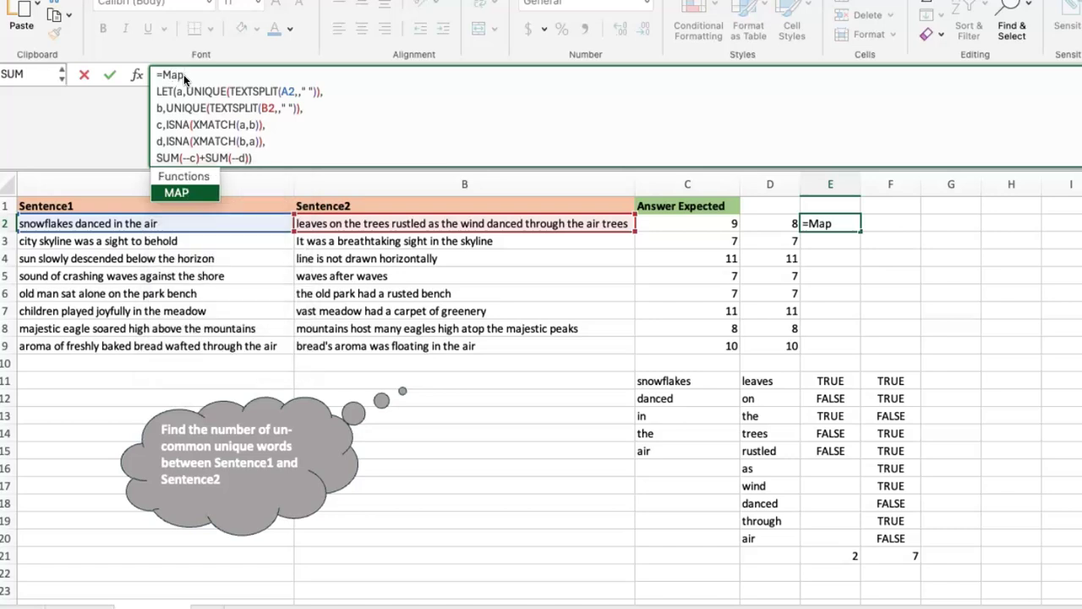
{"action": "type", "text": "("}
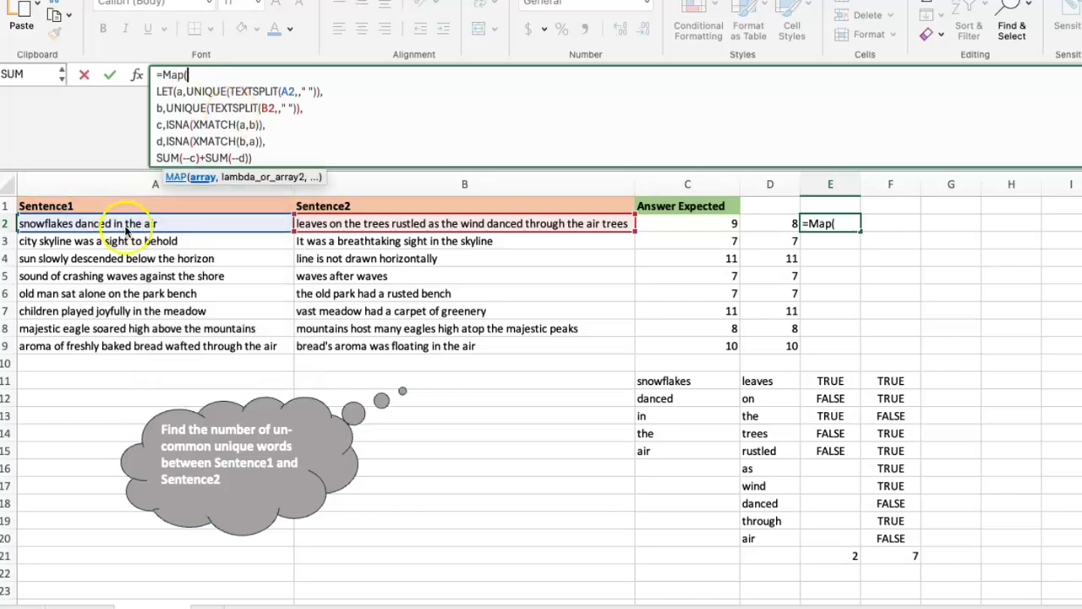
{"action": "left_click_drag", "start_coordinate": [167, 348], "coordinate": [172, 223]}
{"action": "type", "text": ","}
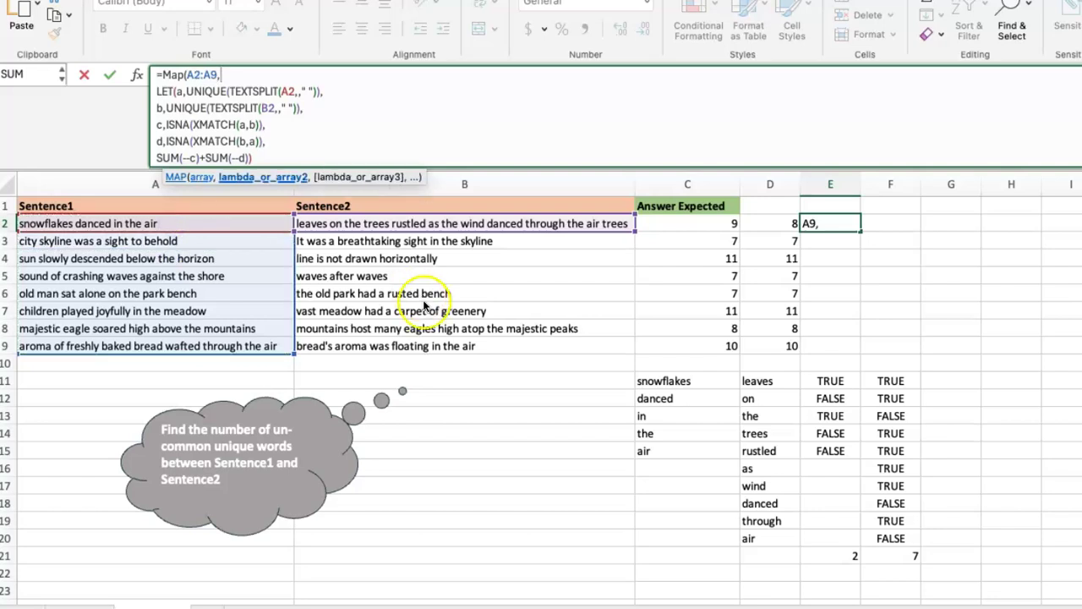
{"action": "left_click_drag", "start_coordinate": [468, 348], "coordinate": [455, 223]}
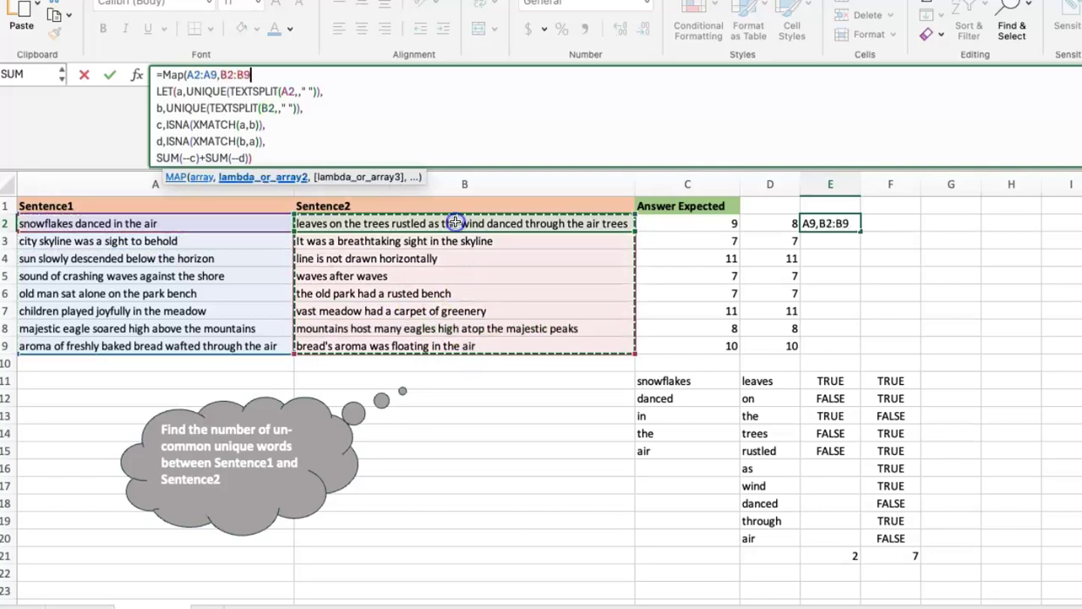
{"action": "type", "text": ","}
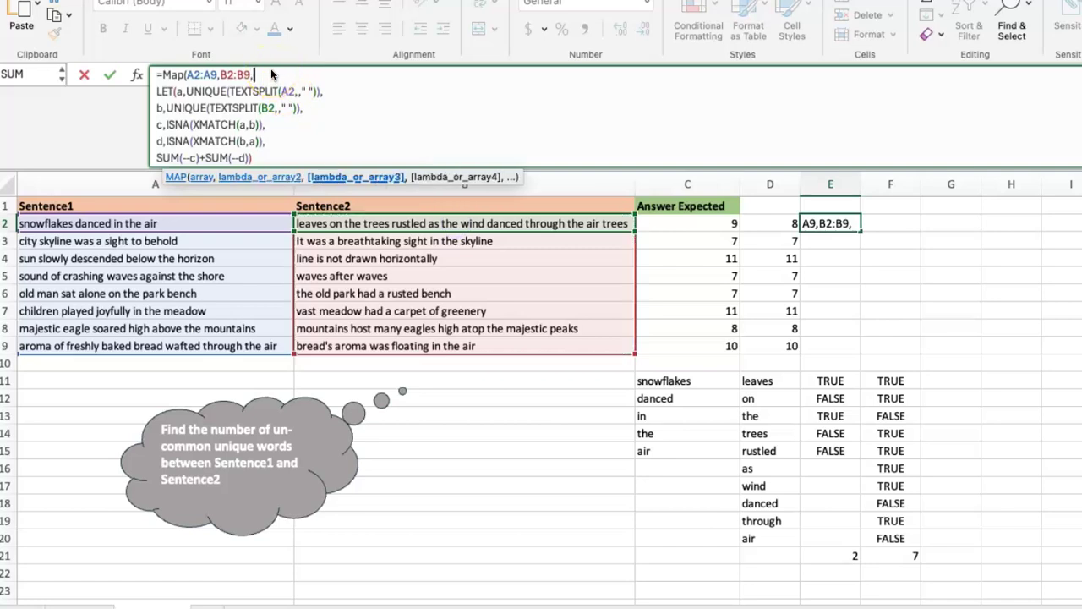
Step: Add a LAMBDA with parameters x and y after the MAP arrays, with the LET as its calculation
{"action": "type", "text": "lamba"}
{"action": "left_click", "coordinate": [276, 73]}
{"action": "type", "text": "da"}
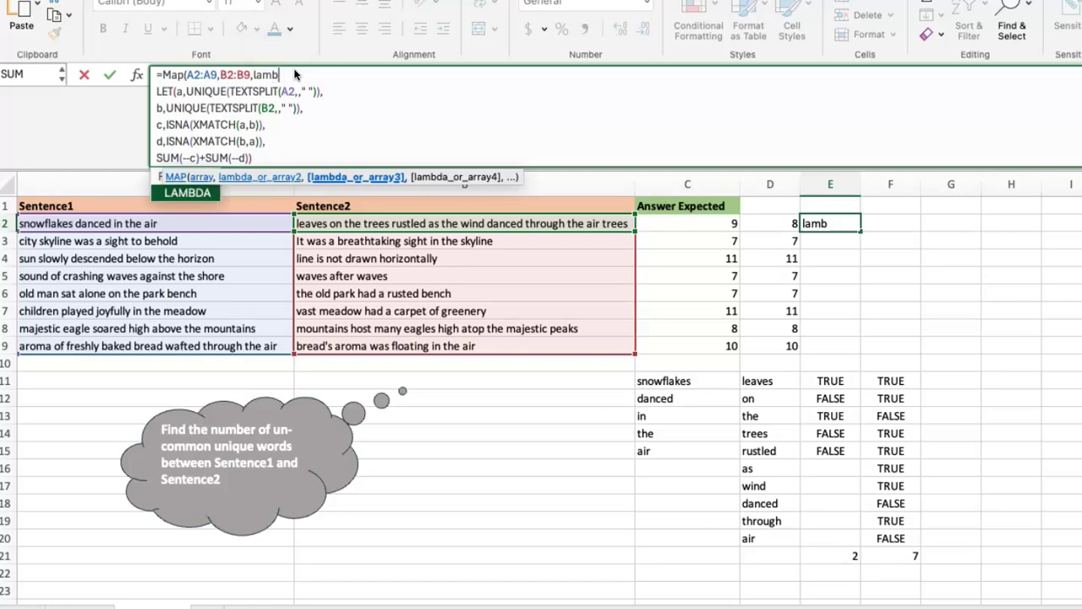
{"action": "type", "text": "(x,y"}
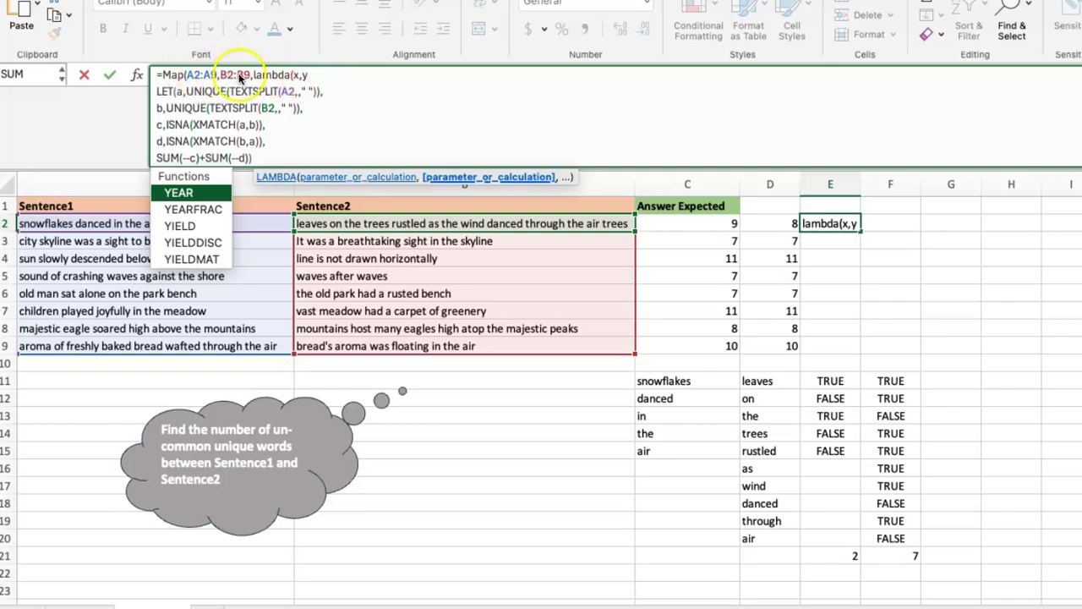
{"action": "type", "text": ","}
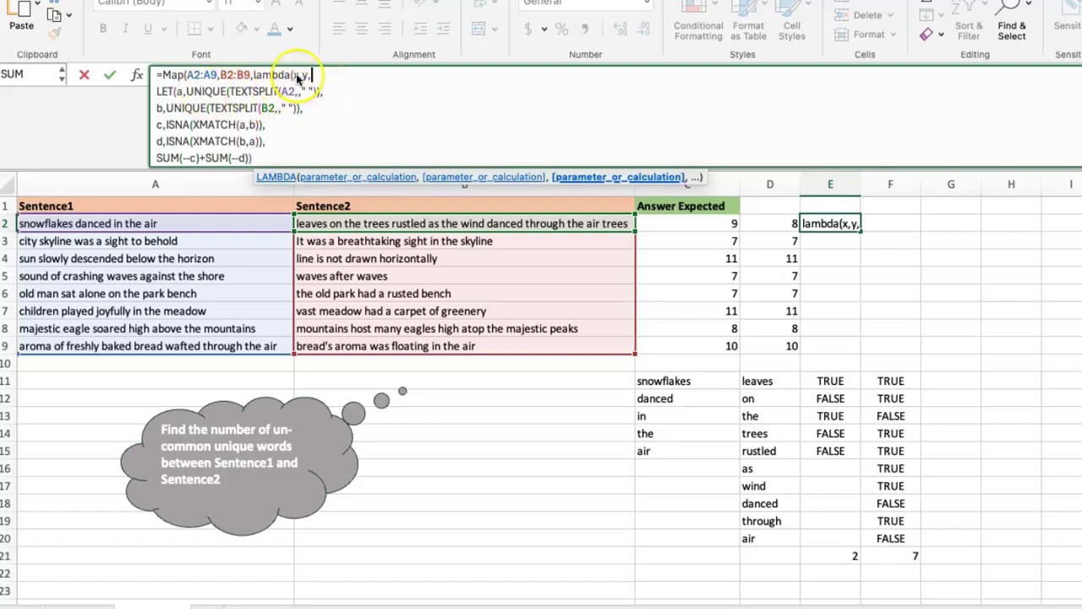
Step: Replace A2 with x in a's TEXTSPLIT and B2 with y in b's TEXTSPLIT
{"action": "left_click", "coordinate": [295, 96]}
{"action": "key", "text": "BackSpace"}
{"action": "key", "text": "BackSpace"}
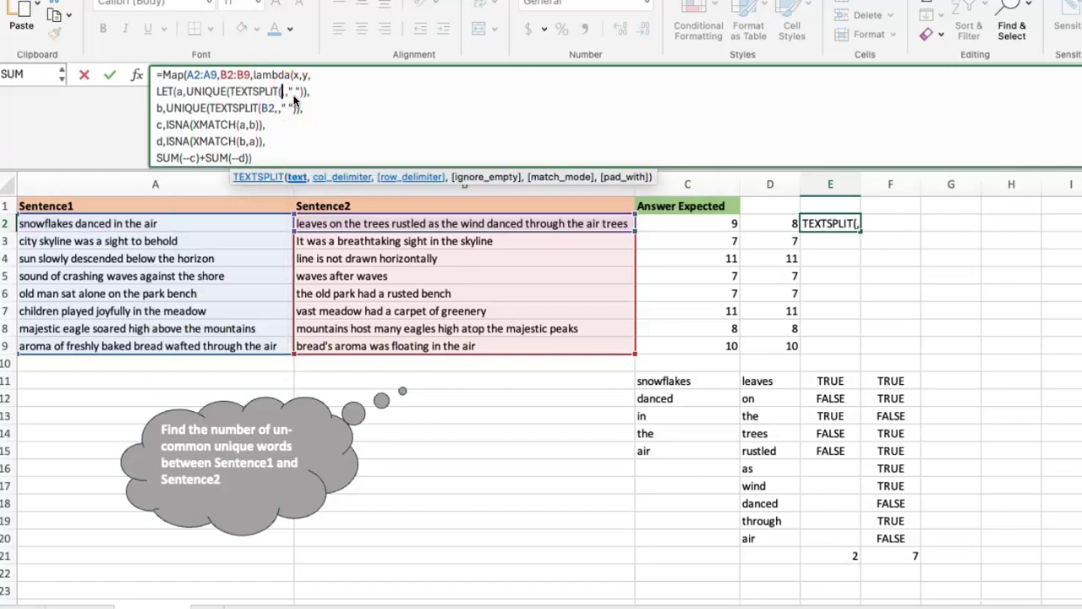
{"action": "type", "text": "x"}
{"action": "left_click", "coordinate": [275, 111]}
{"action": "key", "text": "BackSpace"}
{"action": "key", "text": "BackSpace"}
{"action": "type", "text": "y"}
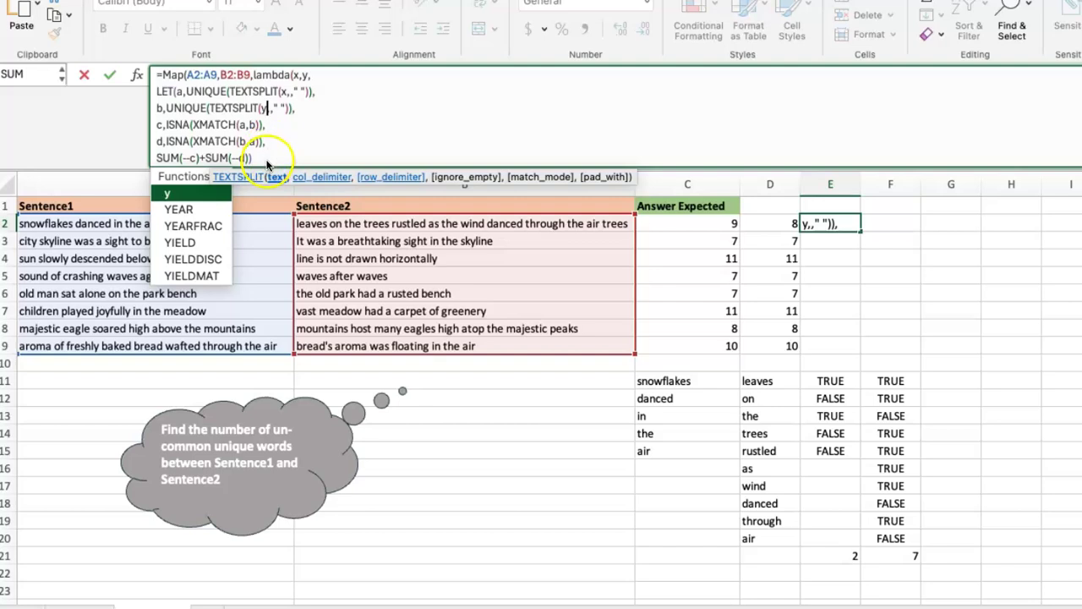
Step: Close the LAMBDA and MAP parentheses at the formula's end and enter it in E2
{"action": "left_click", "coordinate": [267, 160]}
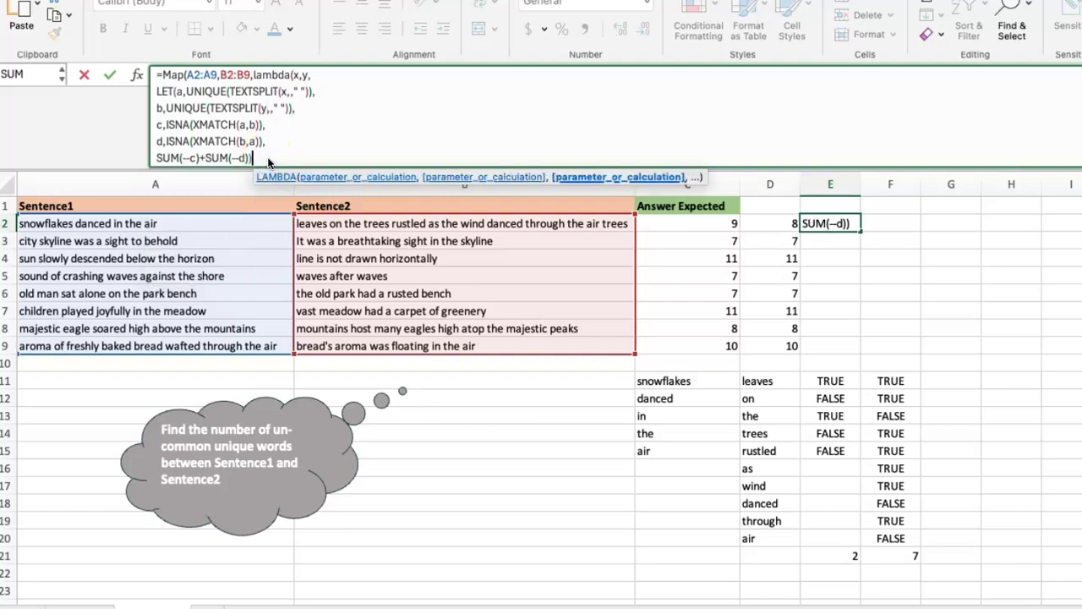
{"action": "type", "text": ")"}
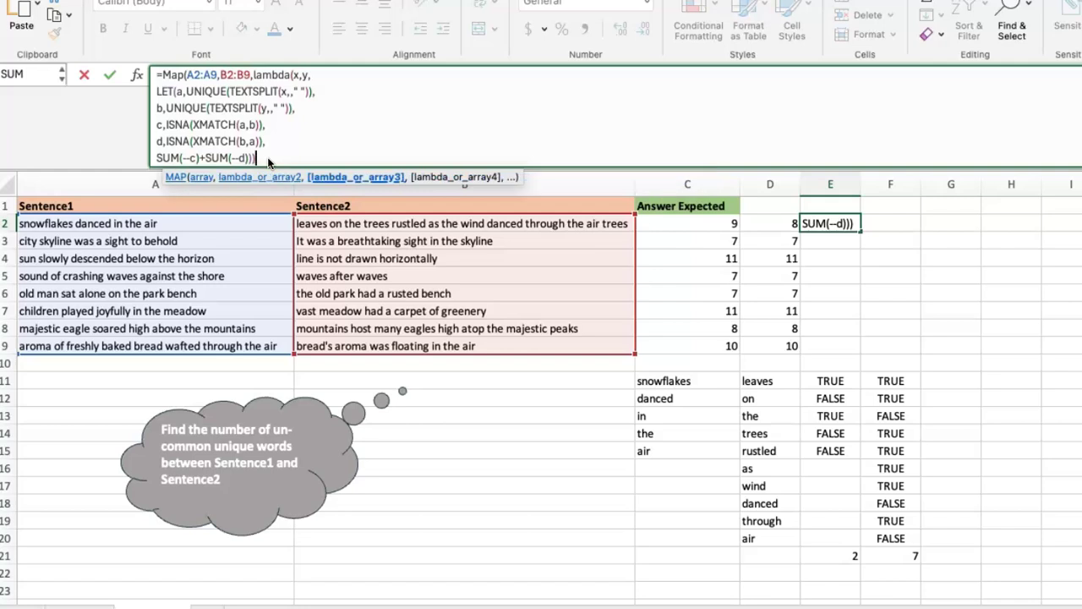
{"action": "type", "text": ")"}
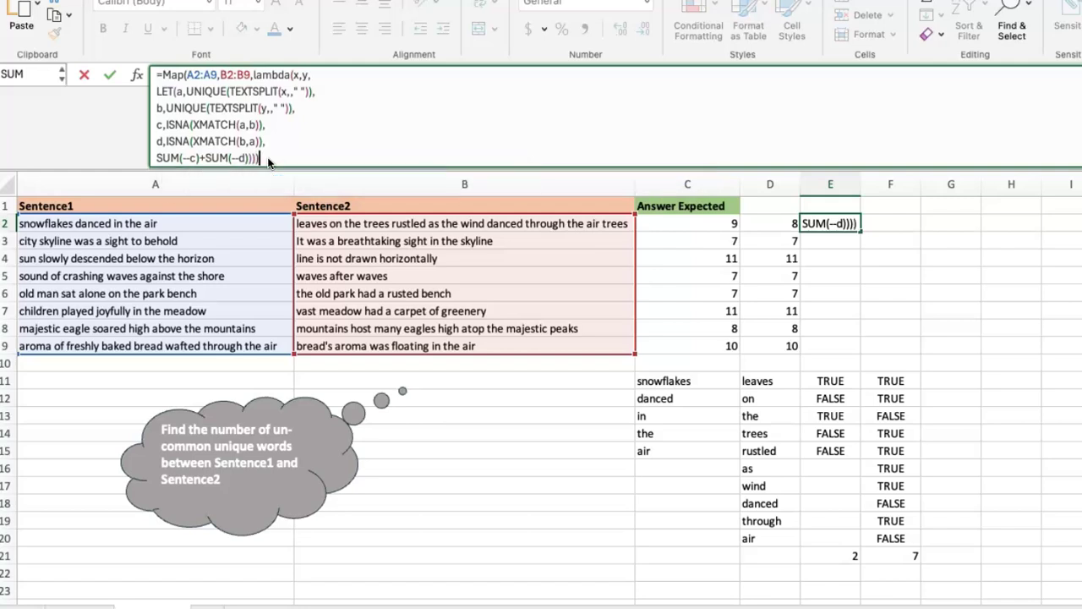
{"action": "key", "text": "Return"}
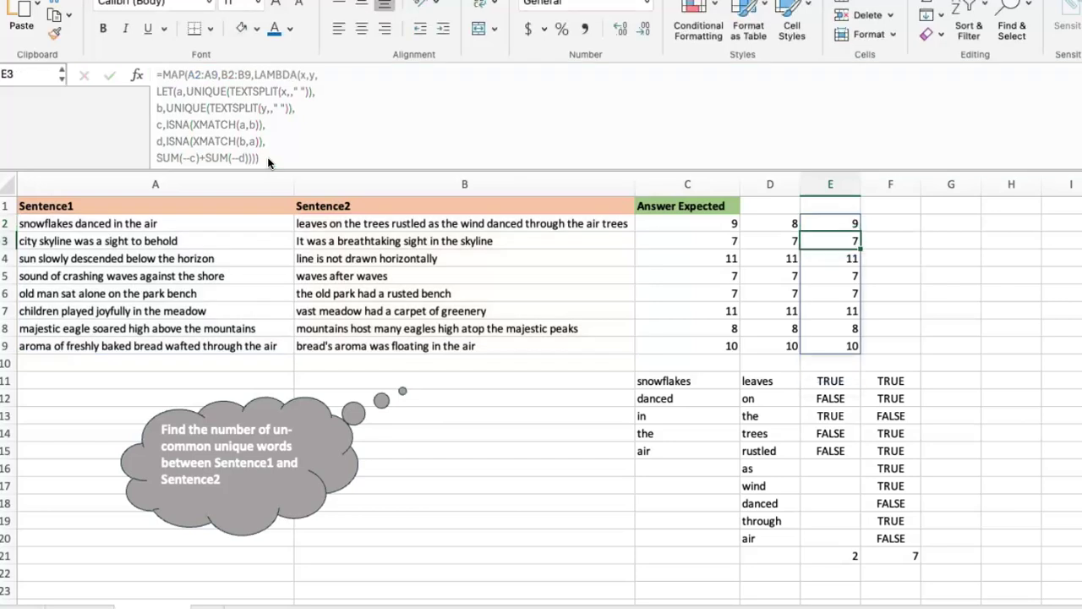
{"action": "key", "text": "Up"}
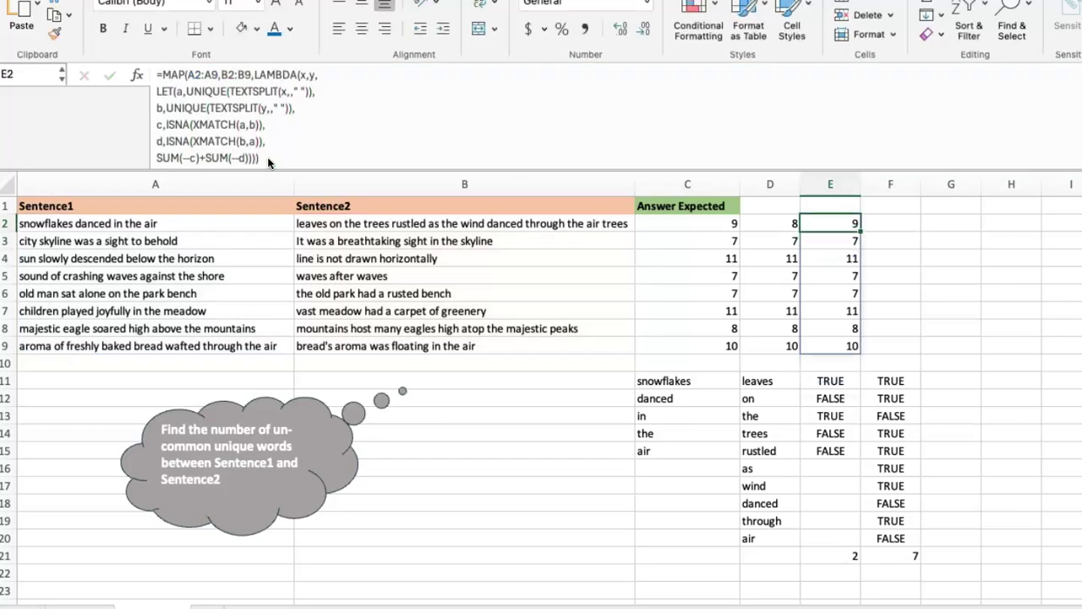
Step: Compare the MAP formula in D2 with the one in E2
{"action": "key", "text": "Left"}
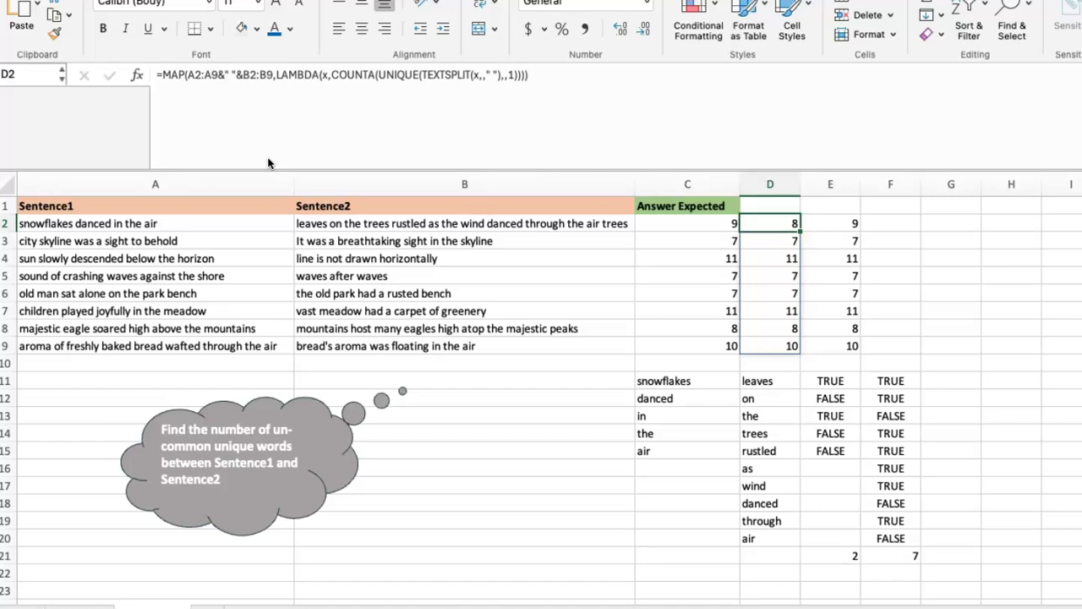
{"action": "key", "text": "Right"}
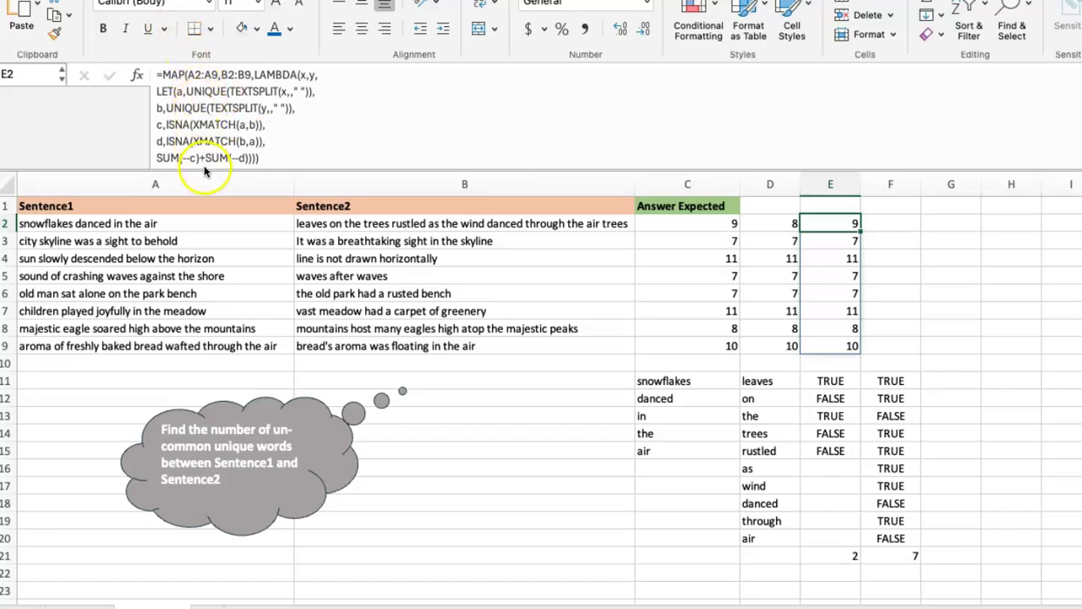
{"action": "left_click", "coordinate": [779, 227]}
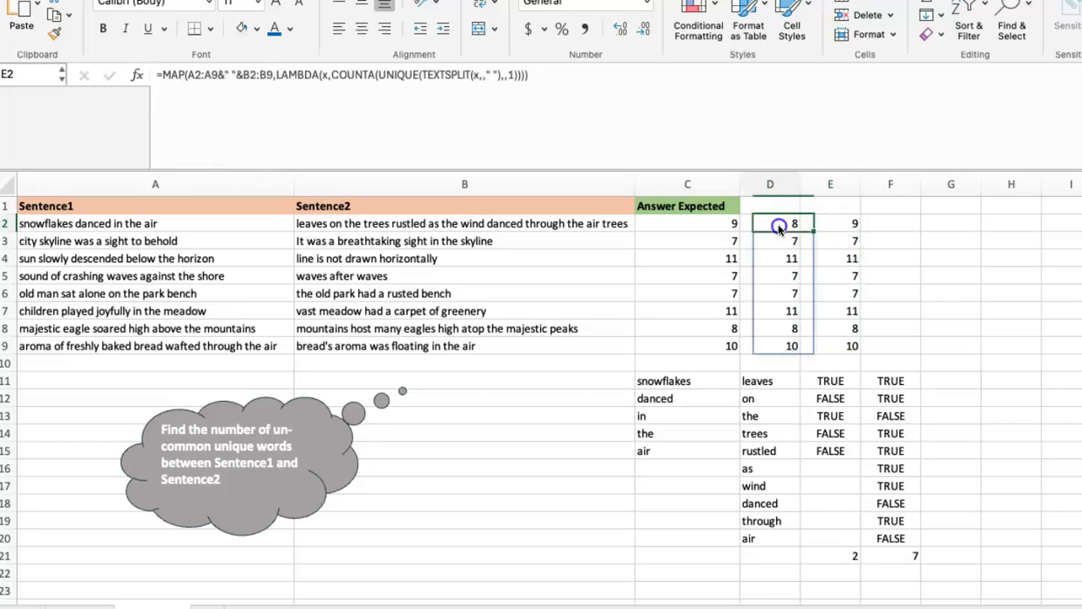
{"action": "left_click", "coordinate": [831, 225]}
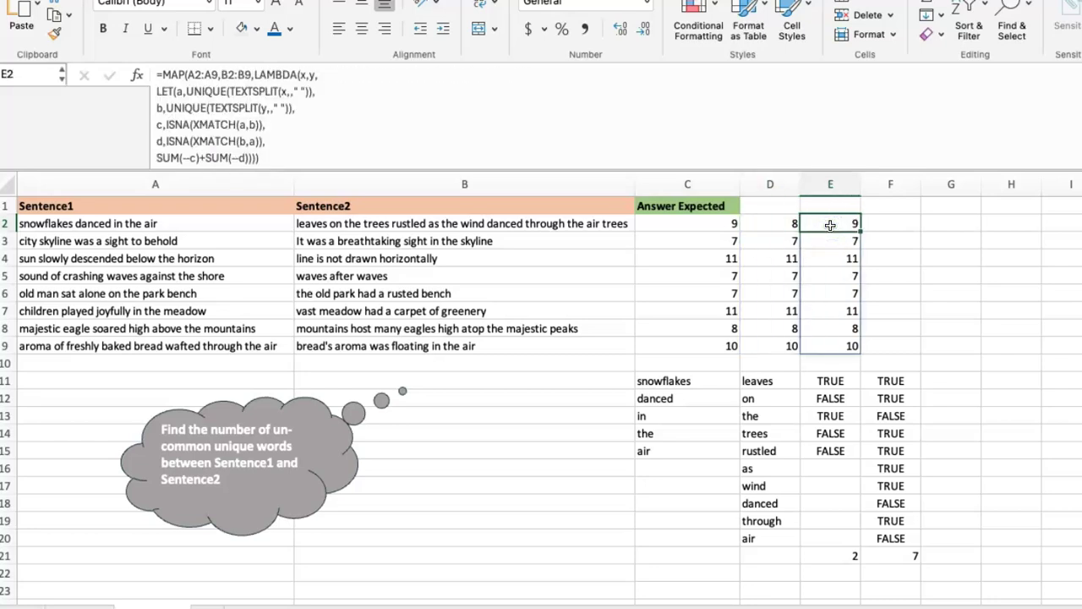